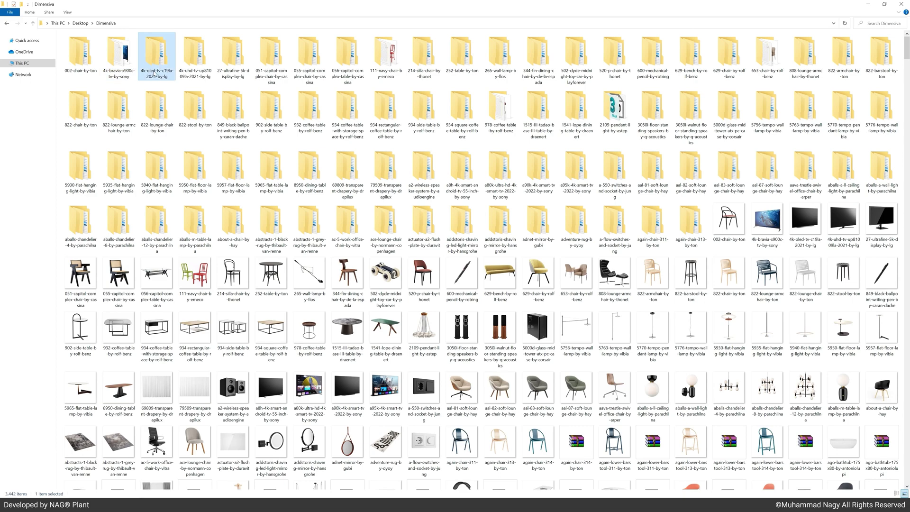
Step: Tile the Dimensiva folder window beside the NAG®ALL_V.2.2 folder window
{"action": "left_click", "coordinate": [190, 61]}
{"action": "left_click_drag", "start_coordinate": [257, 10], "coordinate": [908, 35]}
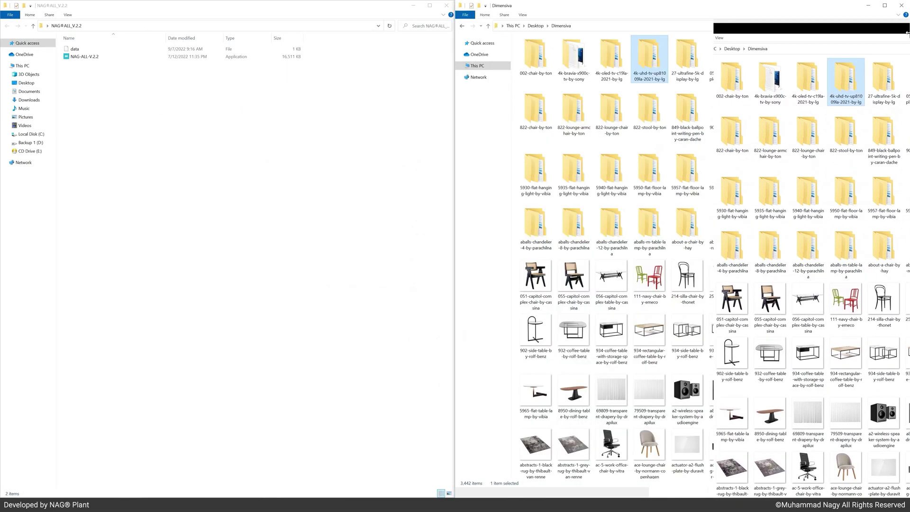
{"action": "left_click", "coordinate": [519, 104]}
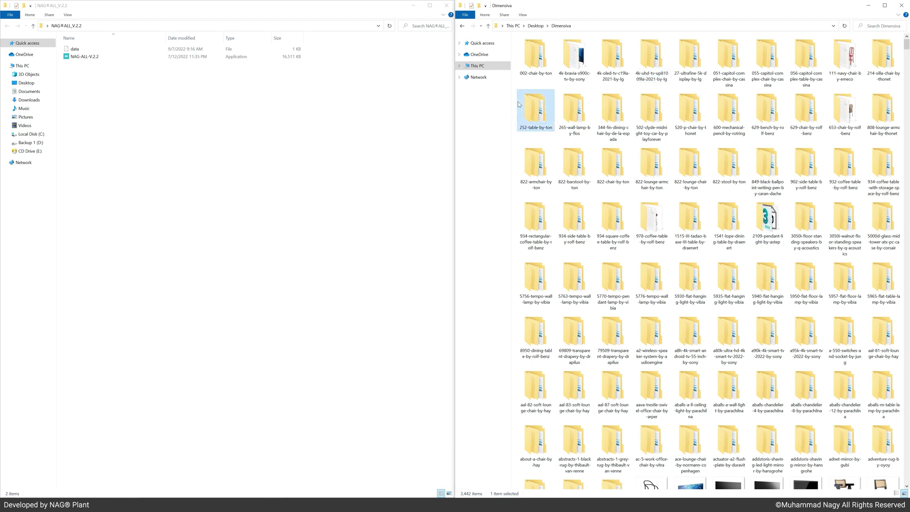
Step: Launch the NAG-ALL-V.2.2 application and tile its window side by side with the Dimensiva folder
{"action": "double_click", "coordinate": [90, 57]}
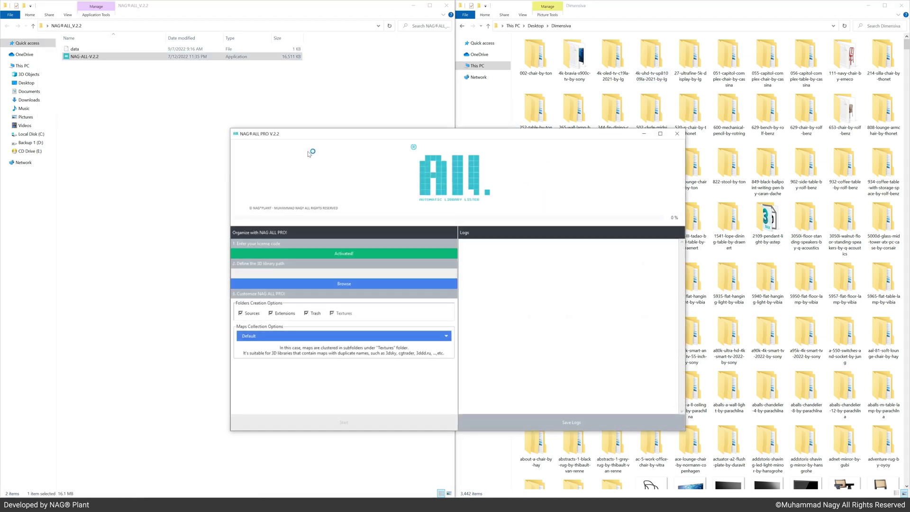
{"action": "left_click_drag", "start_coordinate": [353, 133], "coordinate": [1, 83]}
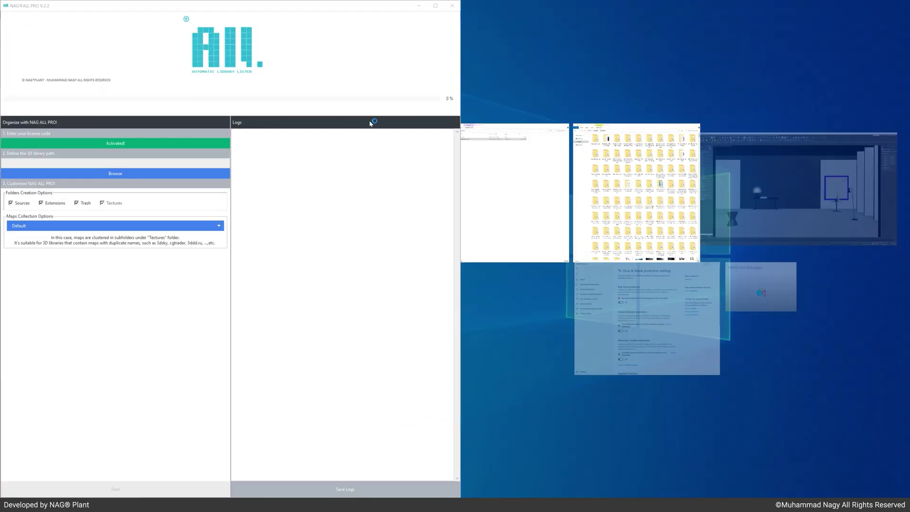
{"action": "left_click", "coordinate": [603, 166]}
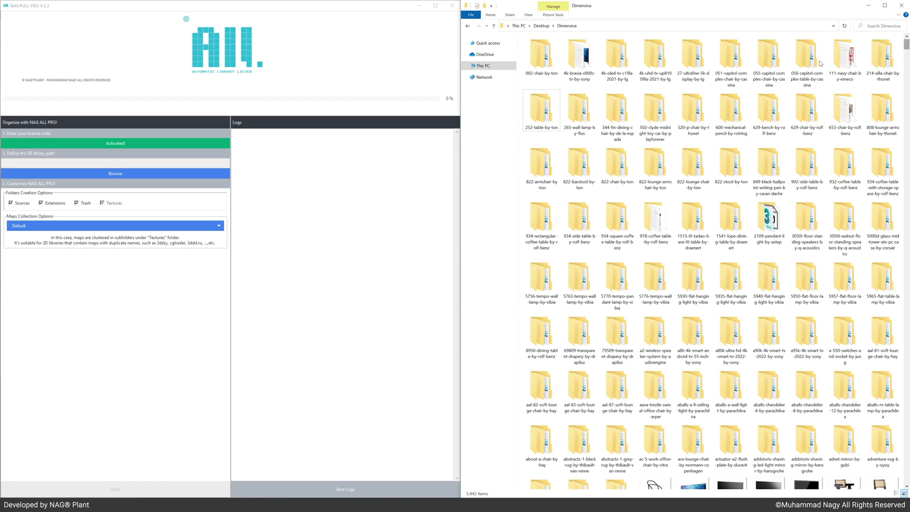
Step: Set the 3D library path to the Dimensiva folder on the Desktop
{"action": "left_click", "coordinate": [127, 174]}
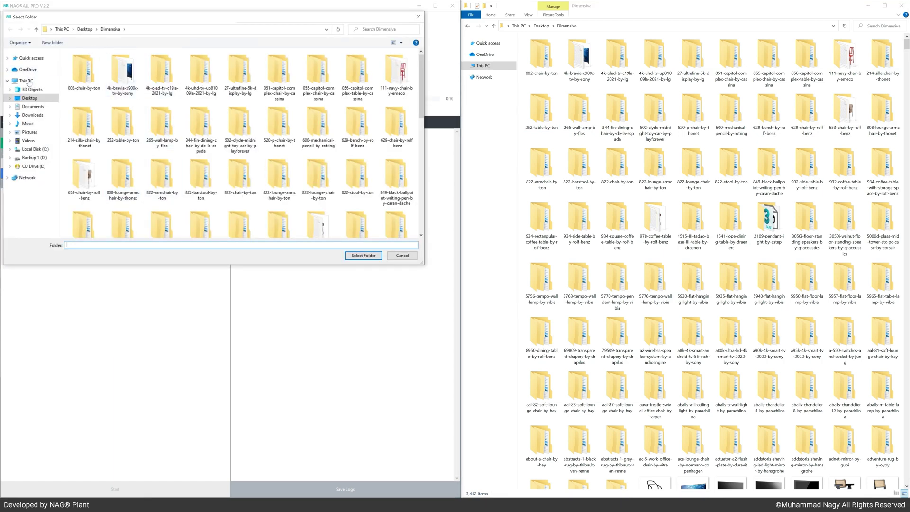
{"action": "left_click", "coordinate": [29, 98]}
{"action": "double_click", "coordinate": [83, 63]}
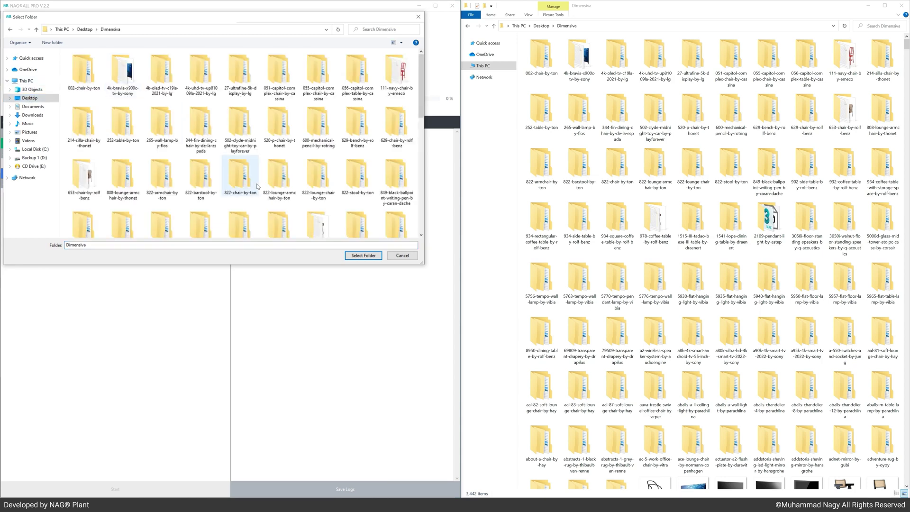
{"action": "left_click", "coordinate": [366, 258]}
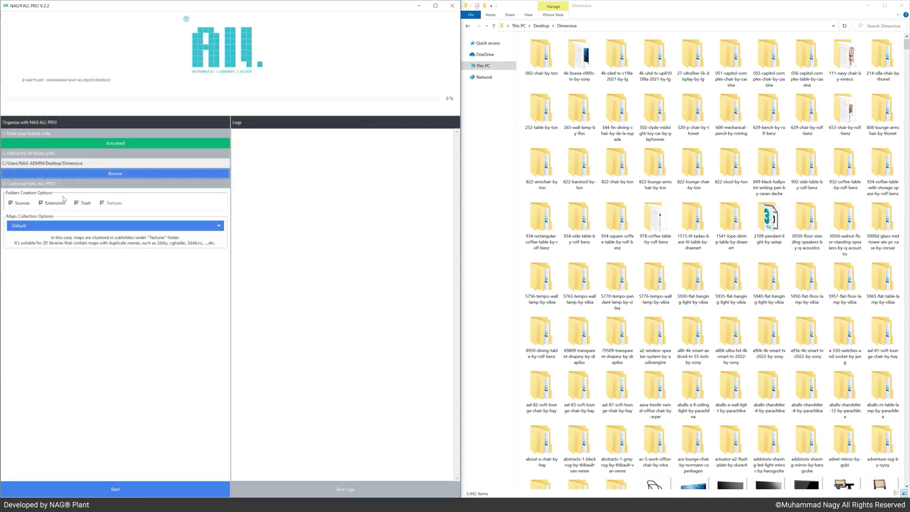
Step: Review the Default, Option 1 and Option 2 choices for collecting maps
{"action": "left_click", "coordinate": [20, 204]}
{"action": "left_click", "coordinate": [78, 226]}
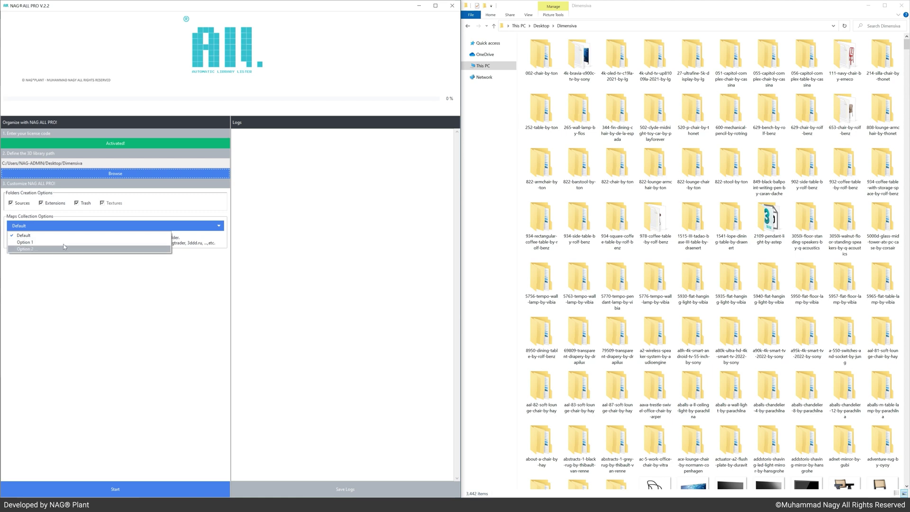
{"action": "left_click", "coordinate": [65, 237]}
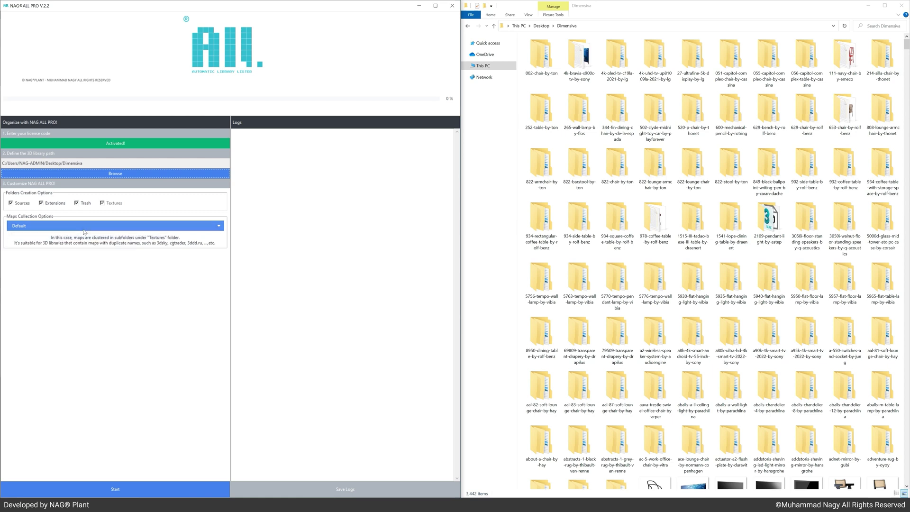
{"action": "left_click", "coordinate": [71, 226]}
{"action": "left_click", "coordinate": [72, 243]}
{"action": "left_click", "coordinate": [71, 226]}
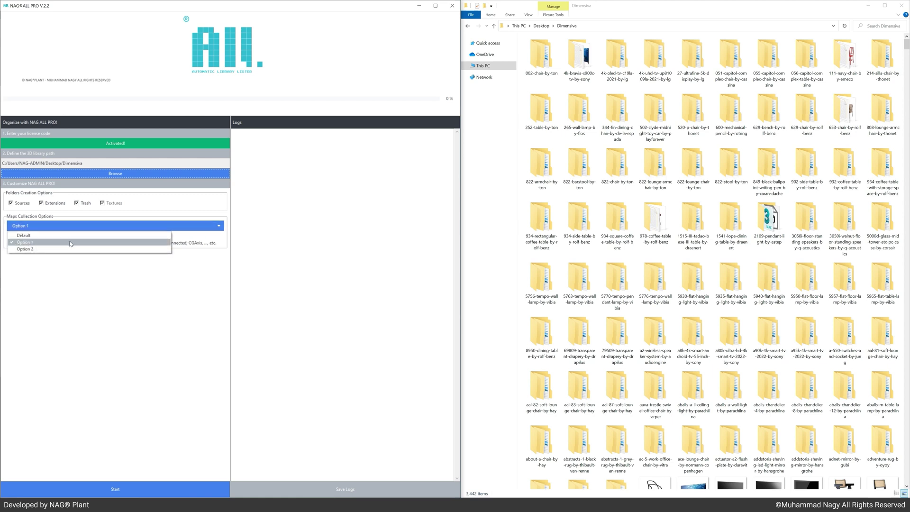
{"action": "left_click", "coordinate": [70, 249]}
Step: Set the maps collection option to Default and start organizing the library
{"action": "left_click", "coordinate": [71, 226]}
{"action": "left_click", "coordinate": [69, 235]}
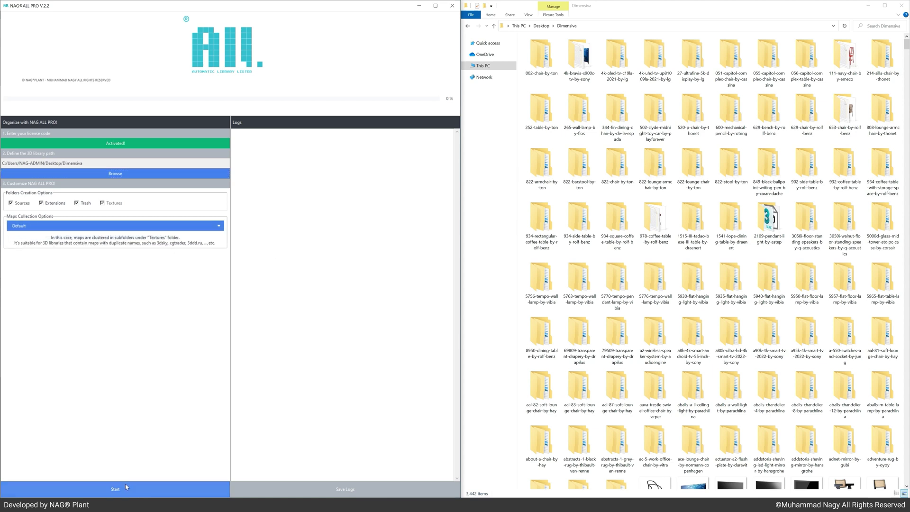
{"action": "left_click", "coordinate": [126, 487]}
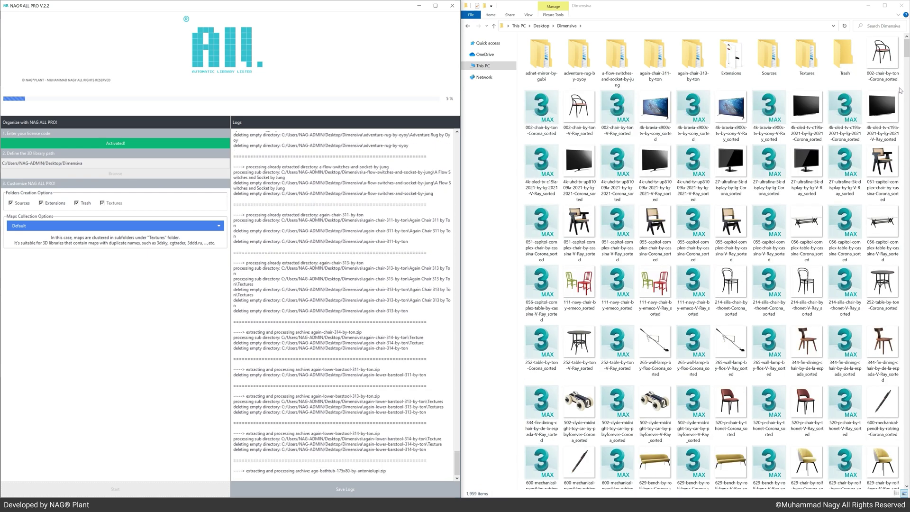
Step: Examine the sorted 3ds Max files, previews and remaining archives in the Dimensiva folder while the library is processed
{"action": "scroll", "coordinate": [900, 90], "scroll_direction": "down", "scroll_amount": 15}
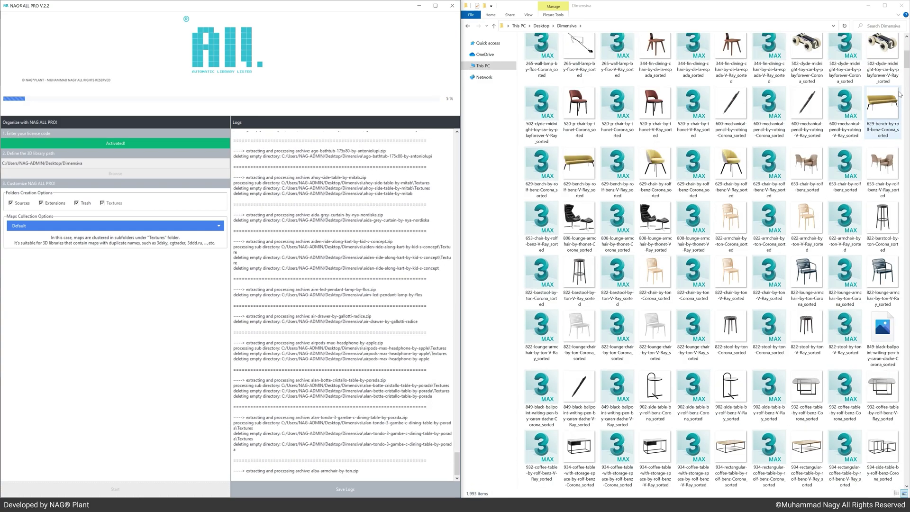
{"action": "scroll", "coordinate": [901, 94], "scroll_direction": "down", "scroll_amount": 15}
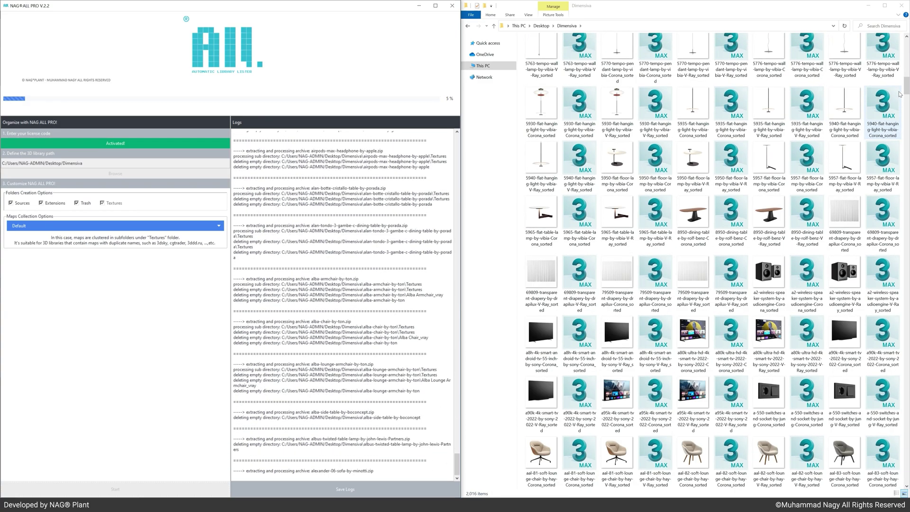
{"action": "scroll", "coordinate": [899, 95], "scroll_direction": "down", "scroll_amount": 15}
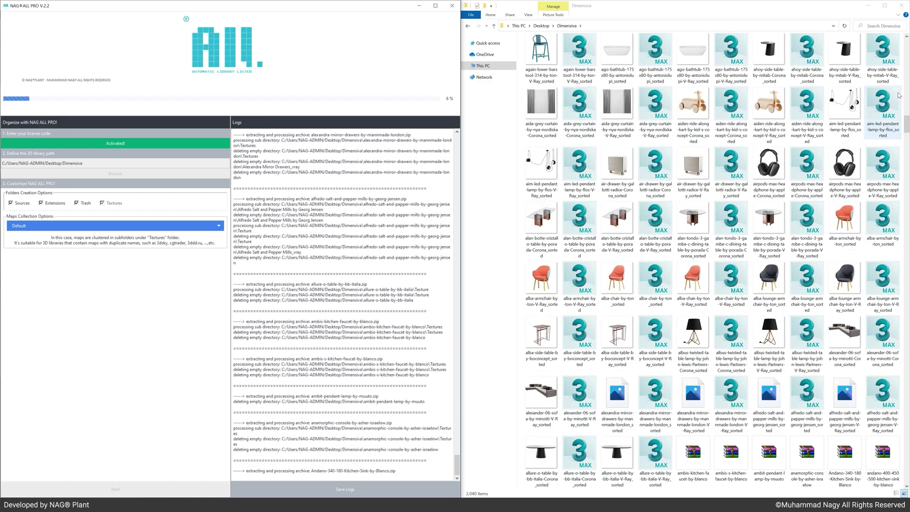
{"action": "scroll", "coordinate": [900, 96], "scroll_direction": "down", "scroll_amount": 5}
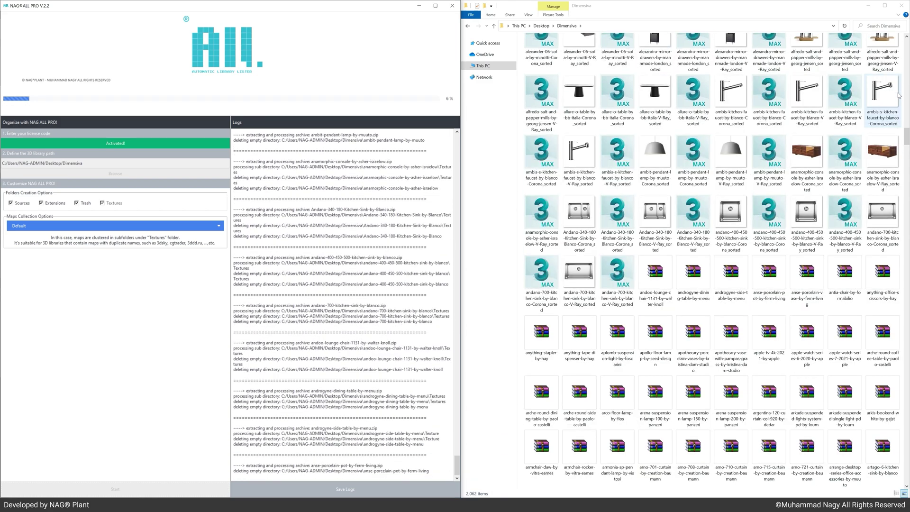
{"action": "scroll", "coordinate": [900, 96], "scroll_direction": "down", "scroll_amount": 3}
{"action": "scroll", "coordinate": [899, 95], "scroll_direction": "down", "scroll_amount": 3}
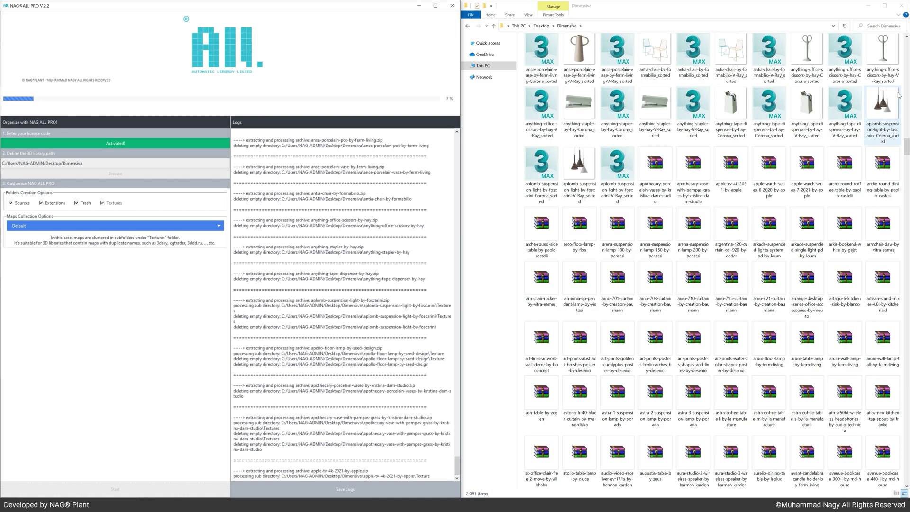
{"action": "scroll", "coordinate": [900, 95], "scroll_direction": "down", "scroll_amount": 3}
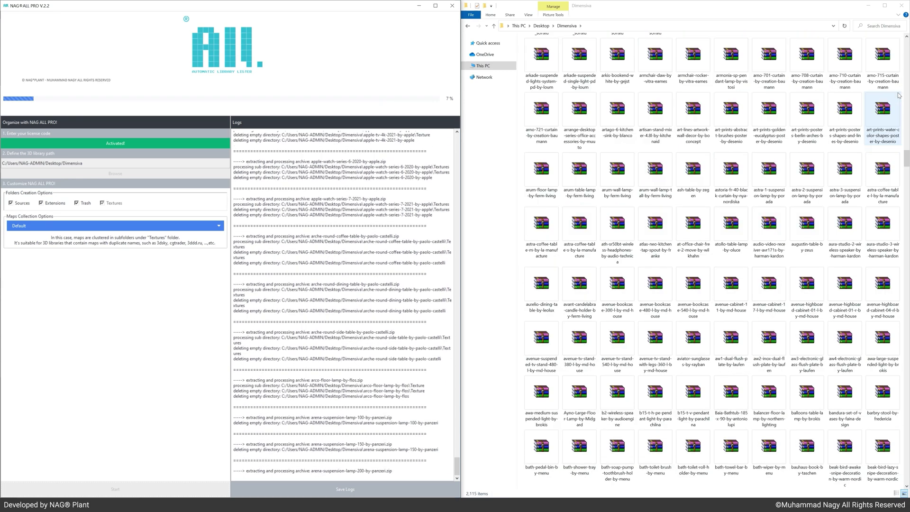
{"action": "scroll", "coordinate": [898, 95], "scroll_direction": "down", "scroll_amount": 3}
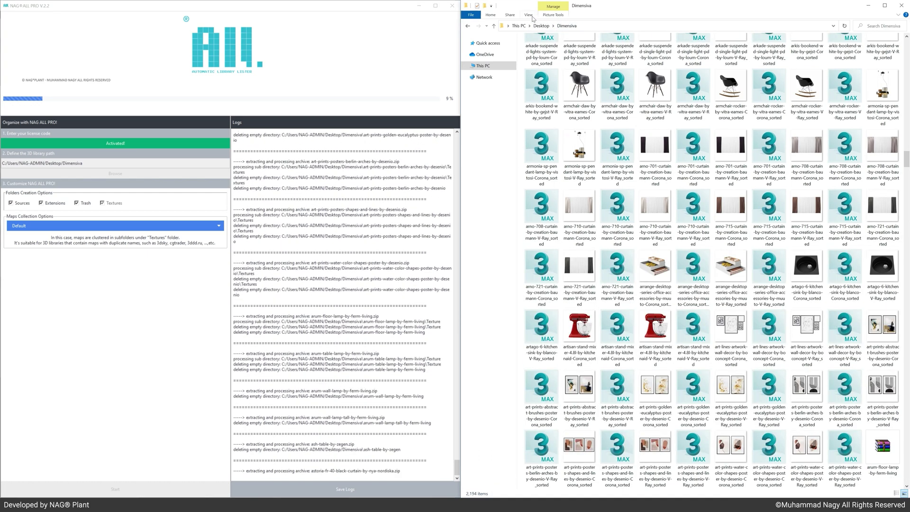
Step: Show the Dimensiva folder as medium icons and follow how its archives are replaced by sorted models and previews
{"action": "left_click", "coordinate": [529, 15]}
{"action": "left_click", "coordinate": [600, 26]}
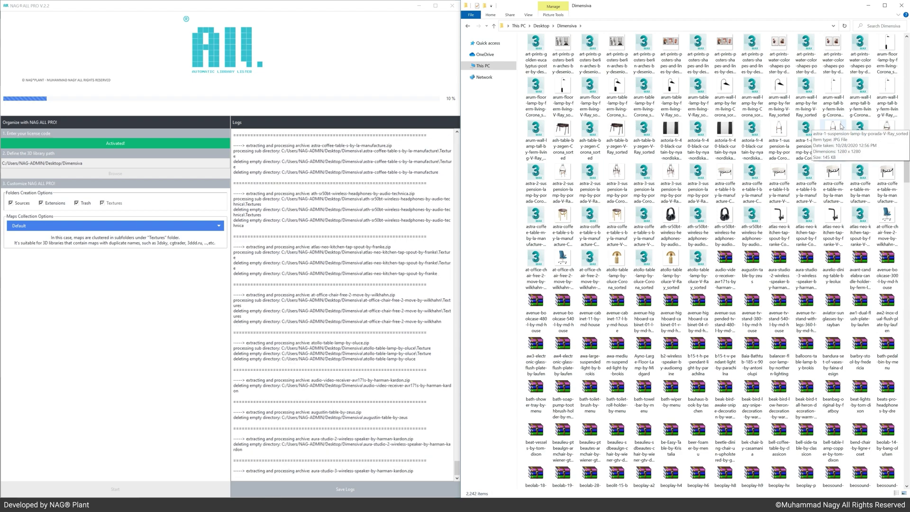
{"action": "scroll", "coordinate": [844, 126], "scroll_direction": "down", "scroll_amount": 5}
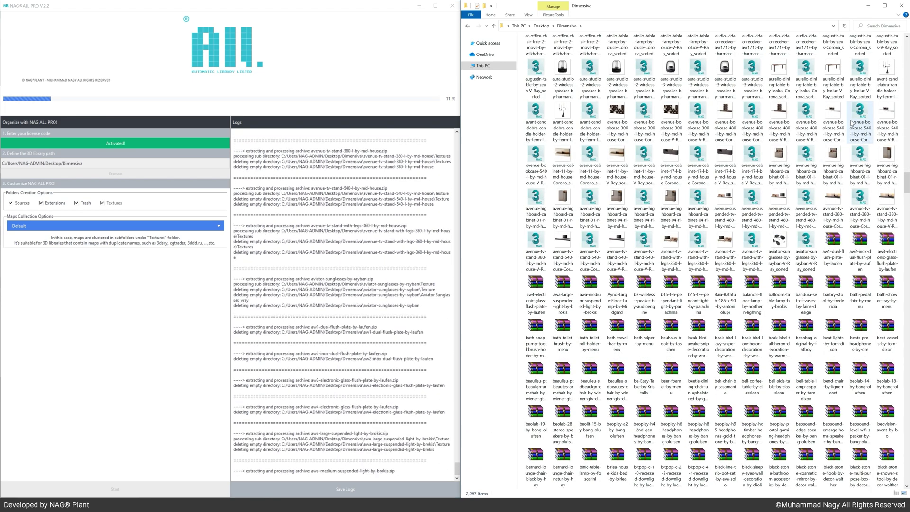
{"action": "scroll", "coordinate": [852, 125], "scroll_direction": "down", "scroll_amount": 3}
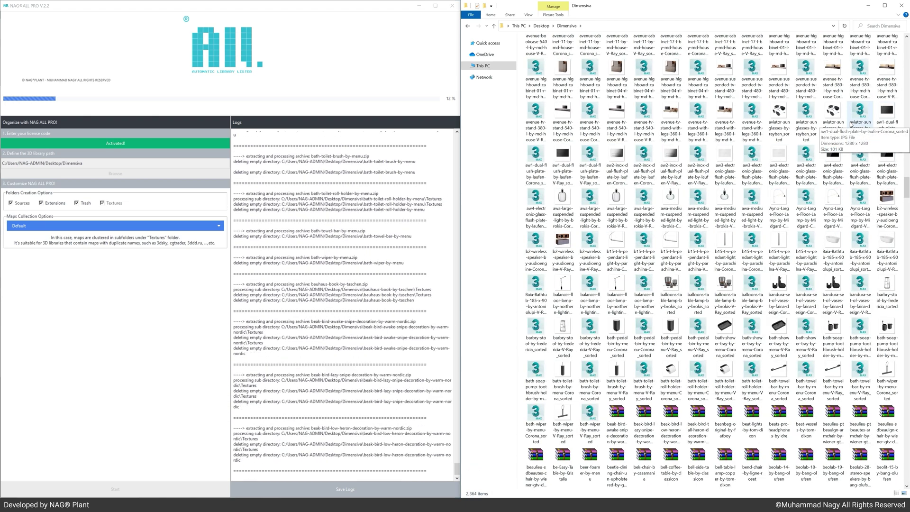
{"action": "scroll", "coordinate": [838, 113], "scroll_direction": "down", "scroll_amount": 3}
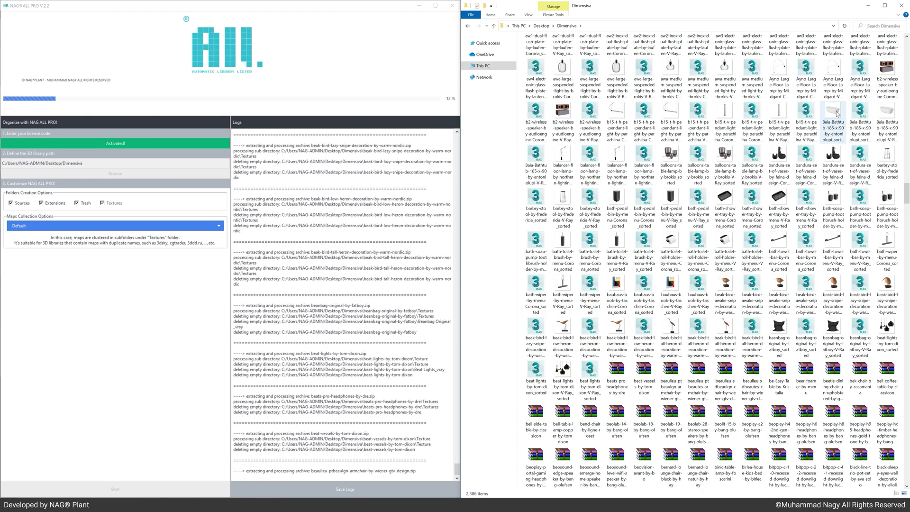
{"action": "scroll", "coordinate": [839, 120], "scroll_direction": "down", "scroll_amount": 3}
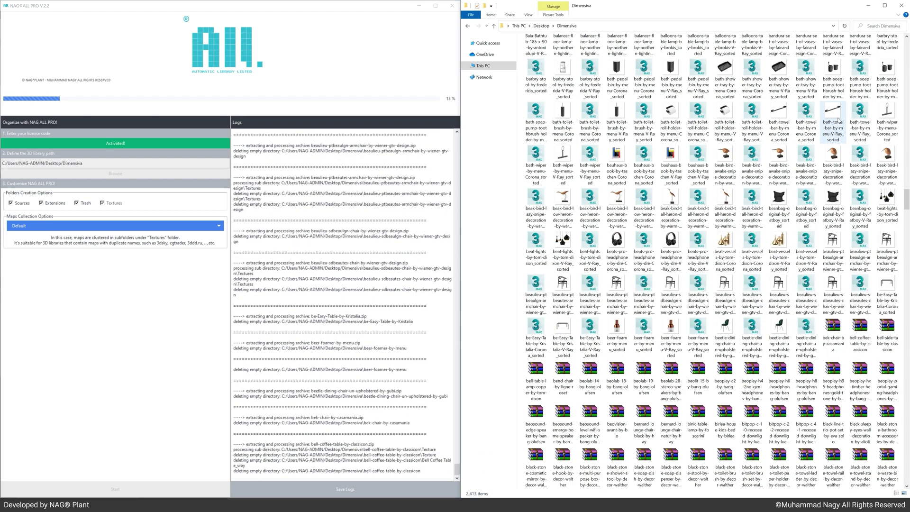
{"action": "scroll", "coordinate": [838, 120], "scroll_direction": "down", "scroll_amount": 3}
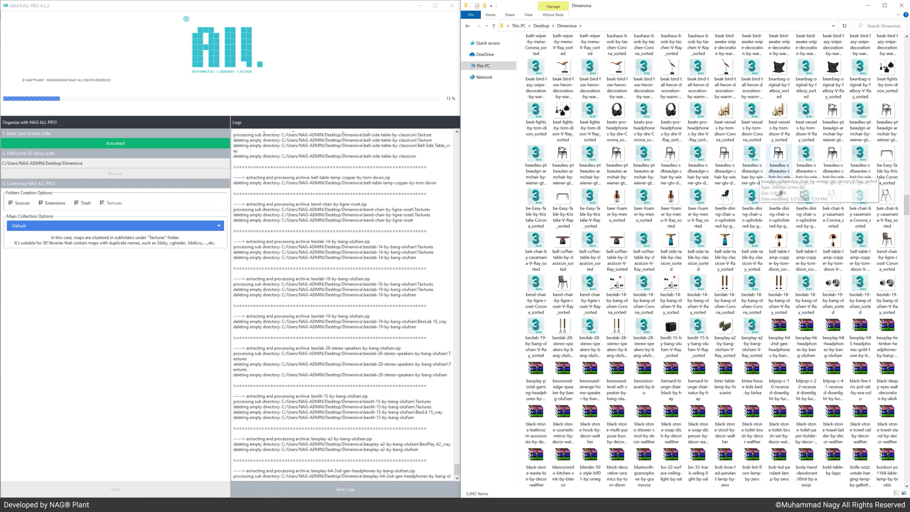
{"action": "scroll", "coordinate": [871, 233], "scroll_direction": "down", "scroll_amount": 3}
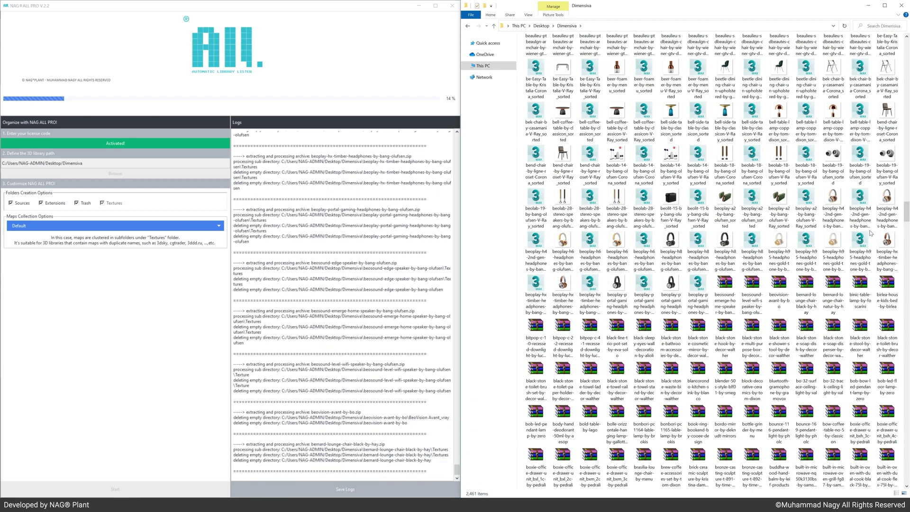
{"action": "scroll", "coordinate": [871, 233], "scroll_direction": "down", "scroll_amount": 3}
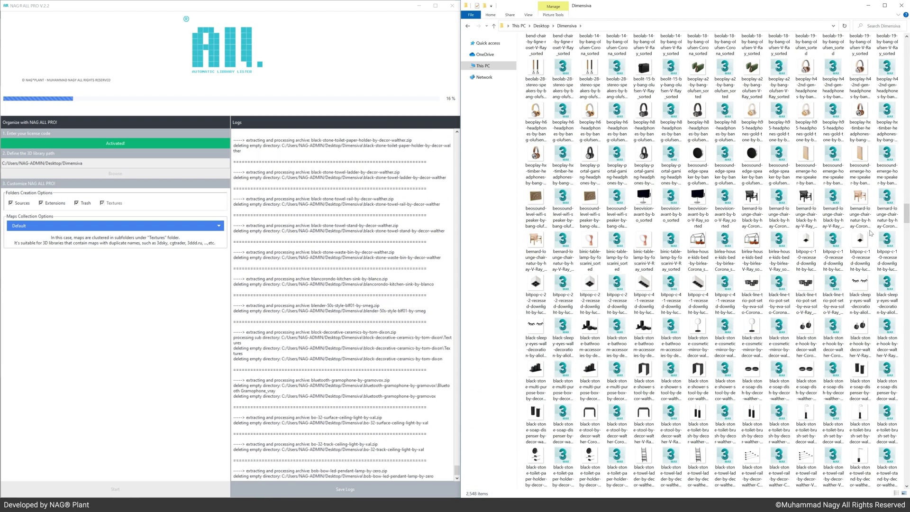
{"action": "scroll", "coordinate": [872, 233], "scroll_direction": "down", "scroll_amount": 10}
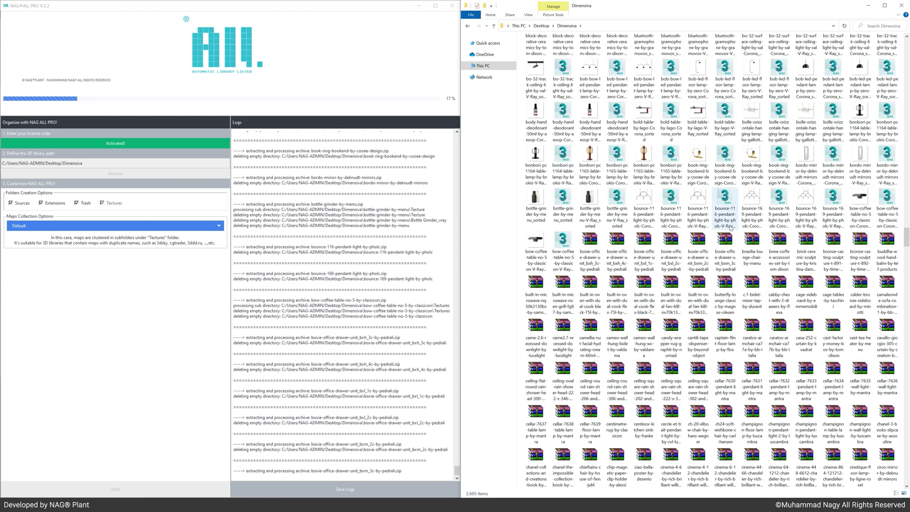
Step: Show the Dimensiva folder as large icons and examine the newly sorted models further down the list
{"action": "left_click", "coordinate": [525, 13]}
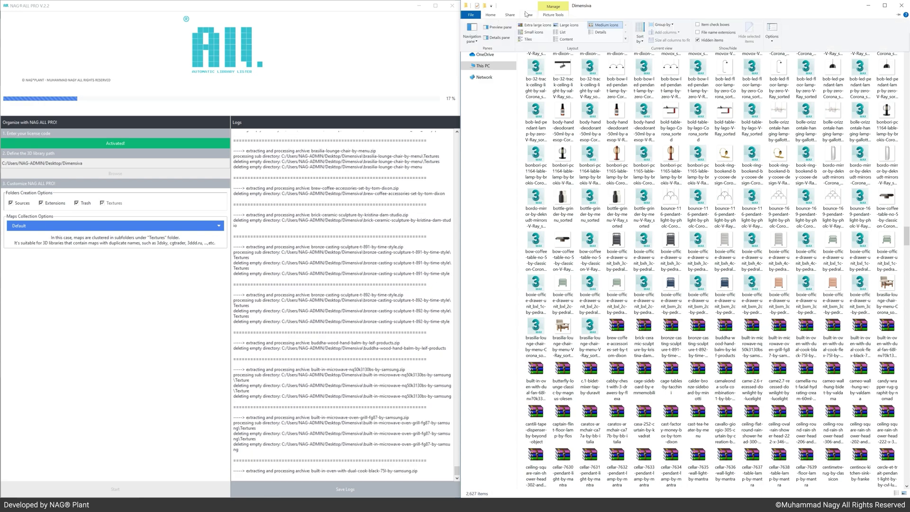
{"action": "left_click", "coordinate": [567, 26]}
{"action": "scroll", "coordinate": [783, 266], "scroll_direction": "down", "scroll_amount": 15}
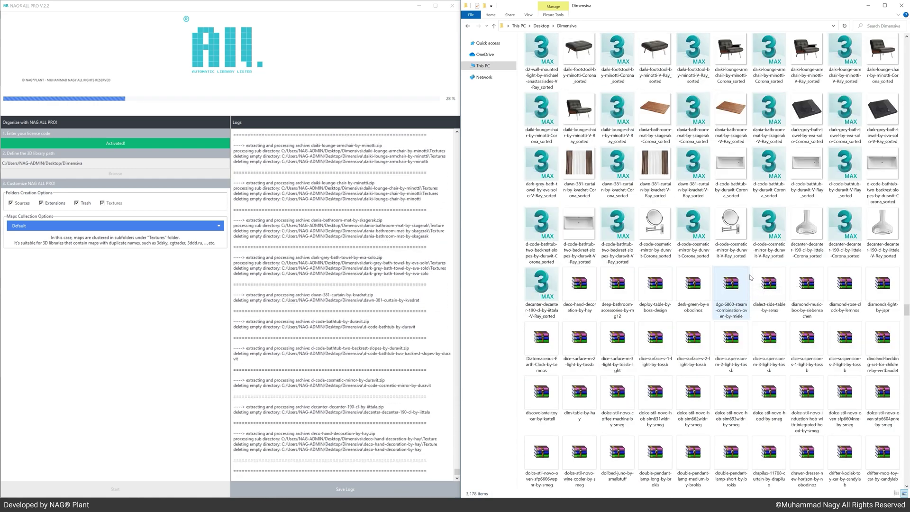
{"action": "scroll", "coordinate": [750, 278], "scroll_direction": "down", "scroll_amount": 3}
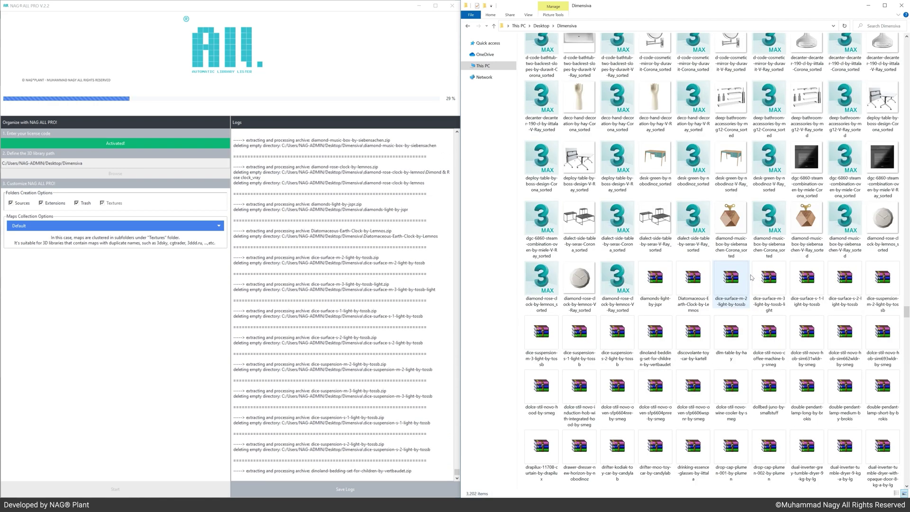
{"action": "scroll", "coordinate": [752, 277], "scroll_direction": "down", "scroll_amount": 8}
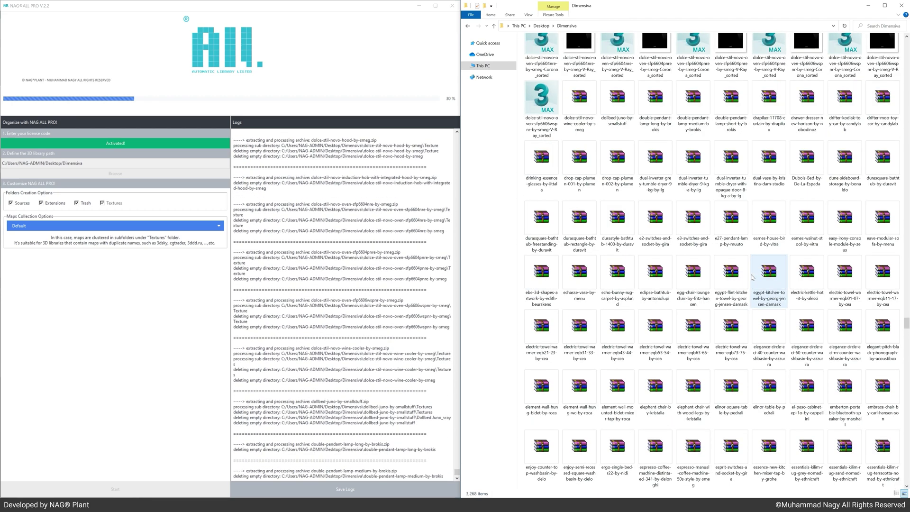
{"action": "scroll", "coordinate": [753, 277], "scroll_direction": "down", "scroll_amount": 3}
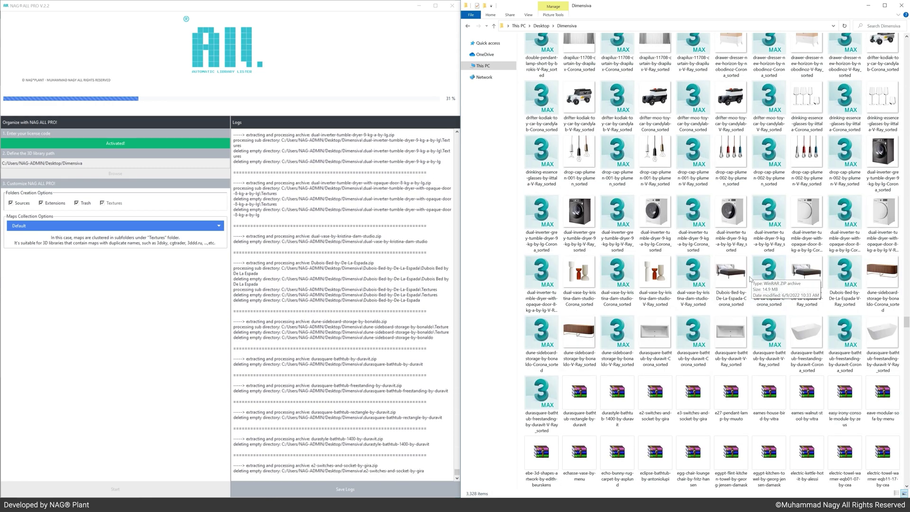
{"action": "scroll", "coordinate": [750, 279], "scroll_direction": "down", "scroll_amount": 3}
{"action": "scroll", "coordinate": [749, 280], "scroll_direction": "down", "scroll_amount": 3}
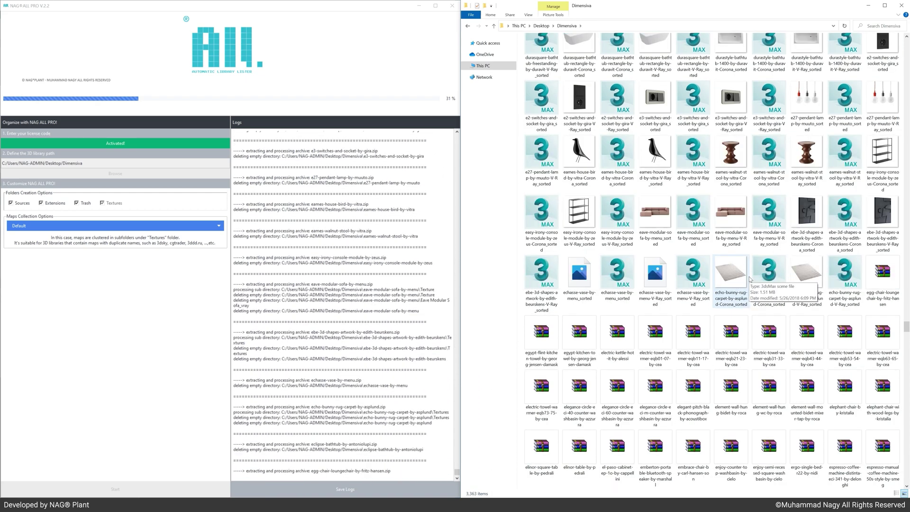
Step: Examine the sorted models and previews with names starting with E and F in the Dimensiva folder while extraction continues
{"action": "scroll", "coordinate": [751, 280], "scroll_direction": "down", "scroll_amount": 3}
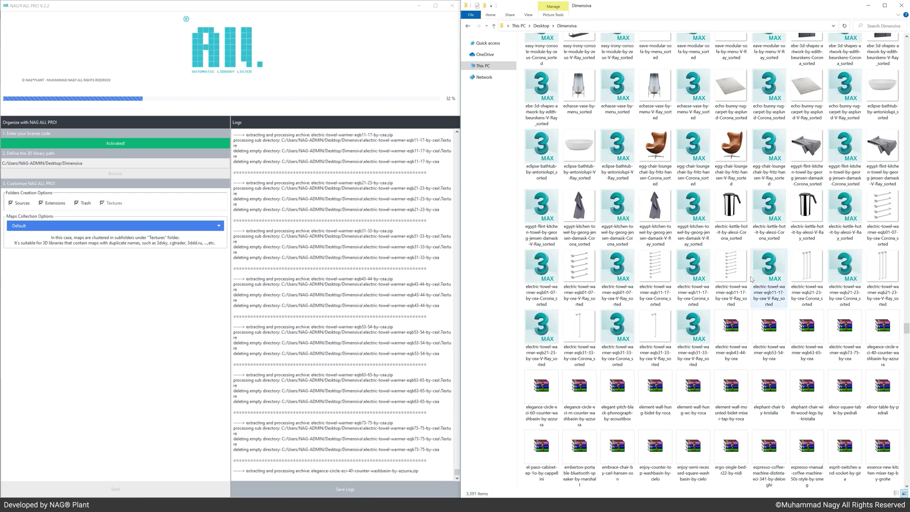
{"action": "scroll", "coordinate": [751, 279], "scroll_direction": "down", "scroll_amount": 3}
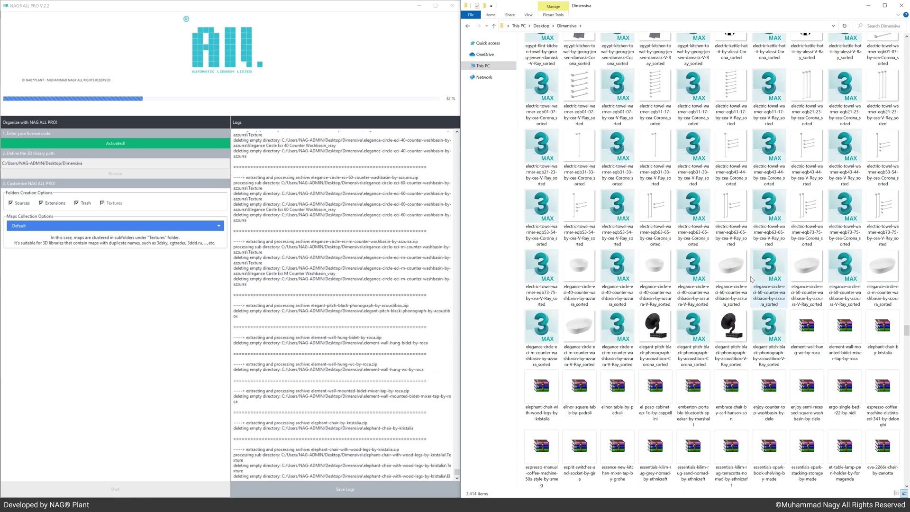
{"action": "scroll", "coordinate": [751, 279], "scroll_direction": "down", "scroll_amount": 3}
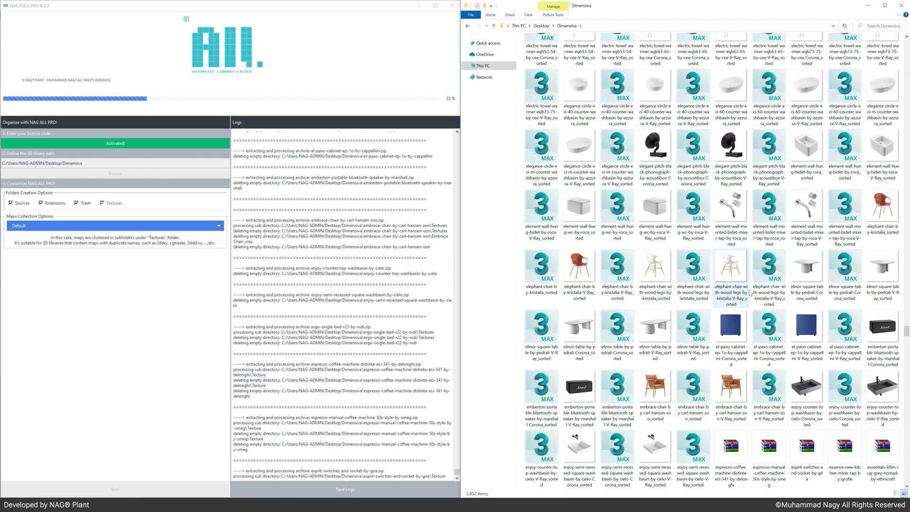
{"action": "scroll", "coordinate": [751, 279], "scroll_direction": "down", "scroll_amount": 3}
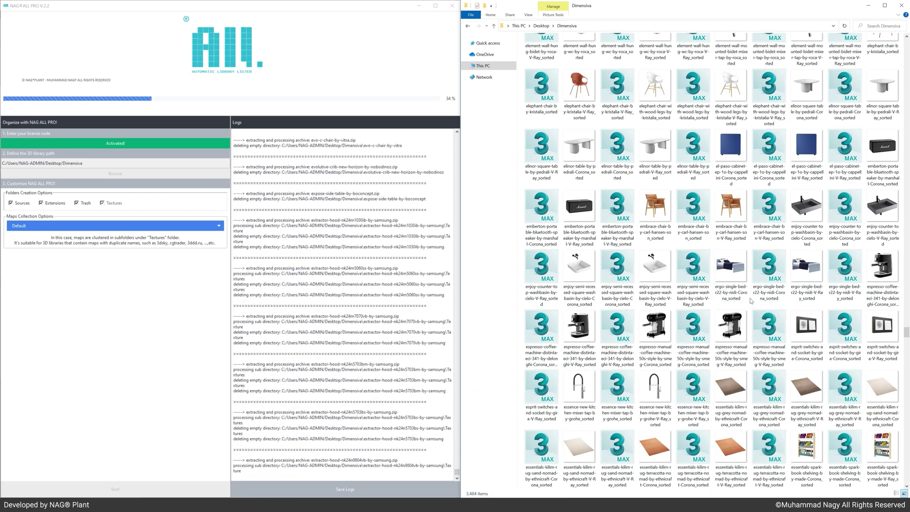
{"action": "scroll", "coordinate": [751, 301], "scroll_direction": "down", "scroll_amount": 3}
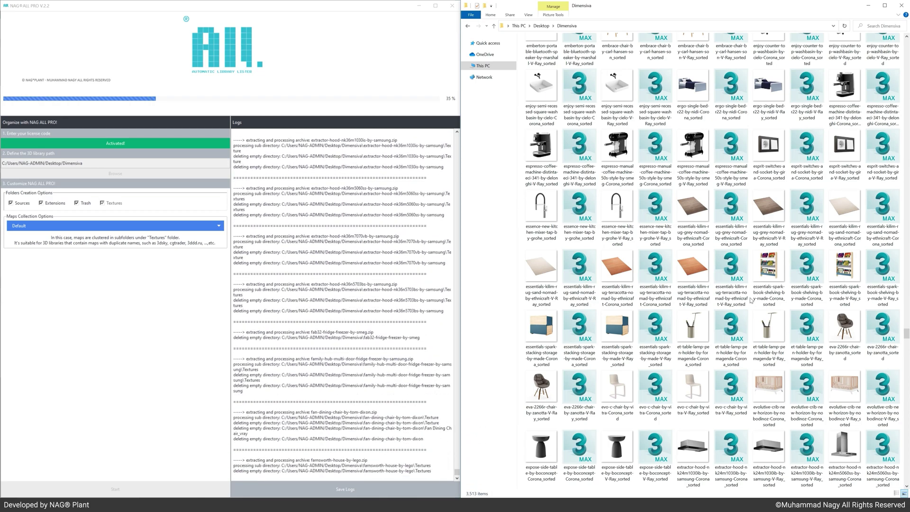
{"action": "scroll", "coordinate": [751, 300], "scroll_direction": "down", "scroll_amount": 3}
{"action": "scroll", "coordinate": [752, 300], "scroll_direction": "down", "scroll_amount": 3}
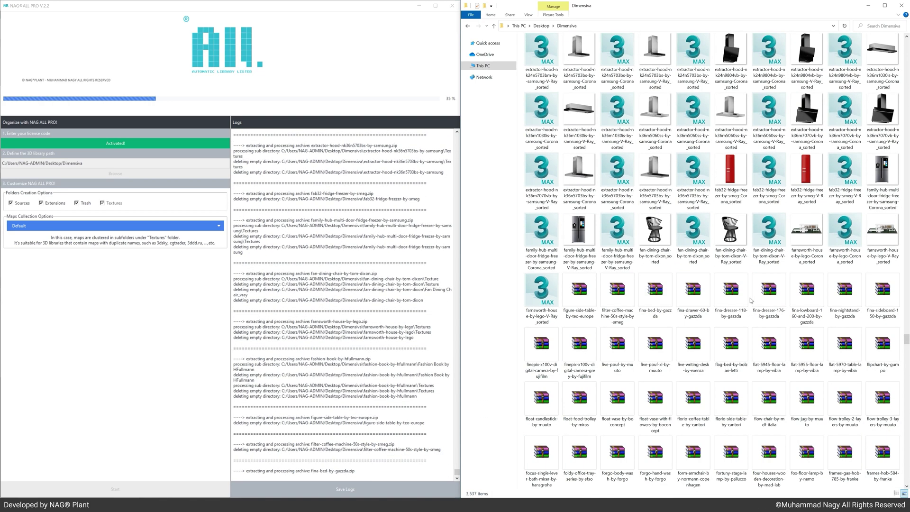
{"action": "scroll", "coordinate": [751, 301], "scroll_direction": "down", "scroll_amount": 3}
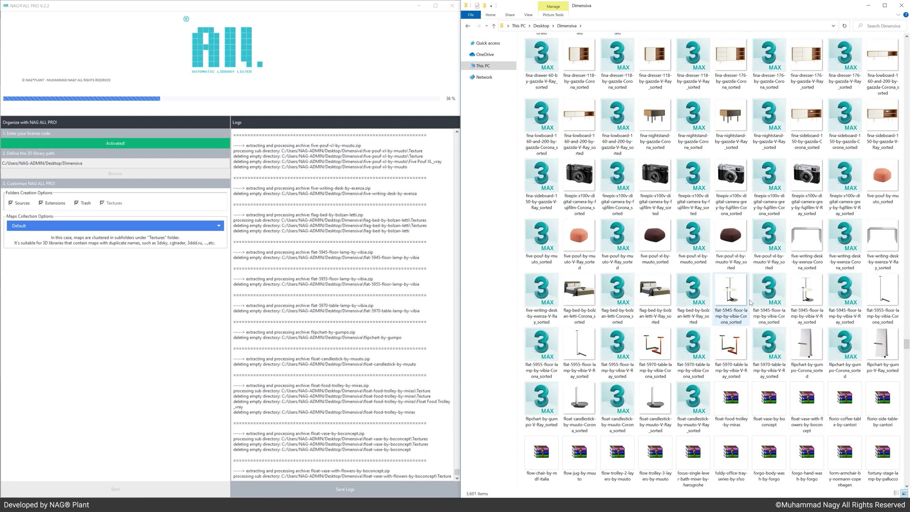
{"action": "scroll", "coordinate": [751, 302], "scroll_direction": "down", "scroll_amount": 3}
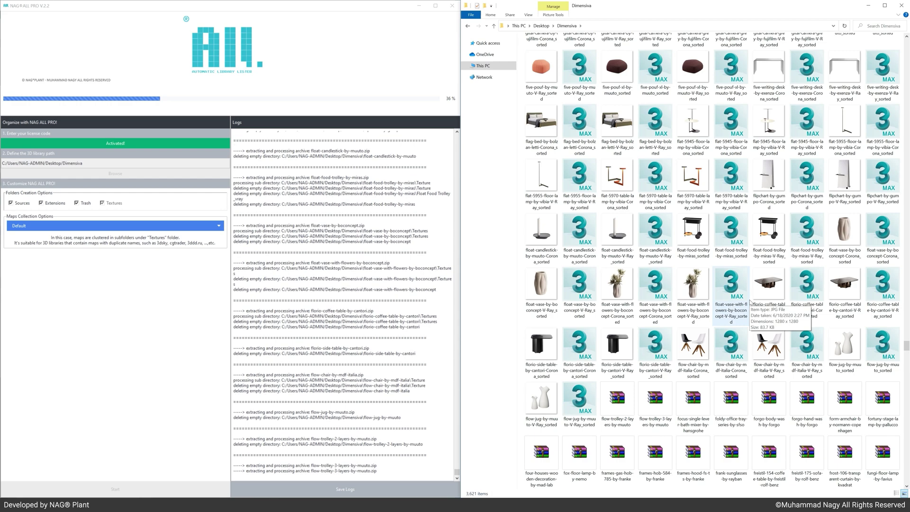
{"action": "scroll", "coordinate": [751, 304], "scroll_direction": "down", "scroll_amount": 3}
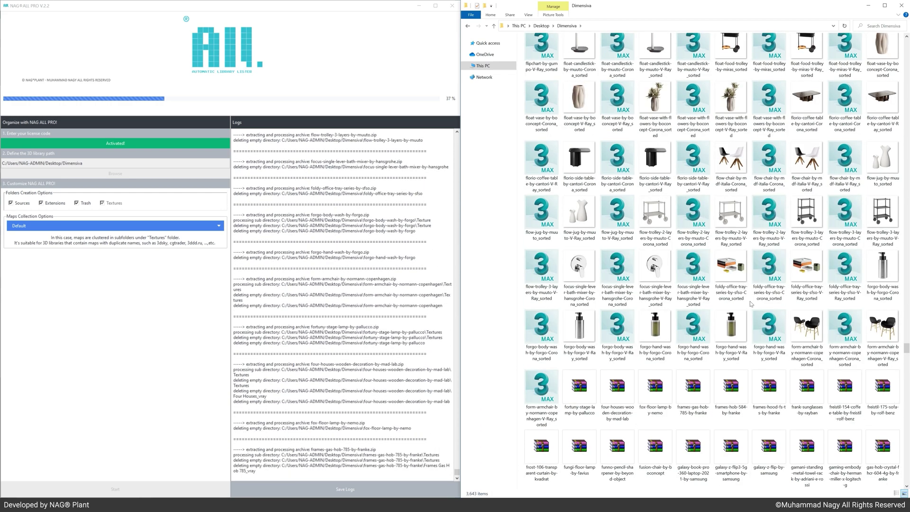
{"action": "scroll", "coordinate": [751, 304], "scroll_direction": "down", "scroll_amount": 3}
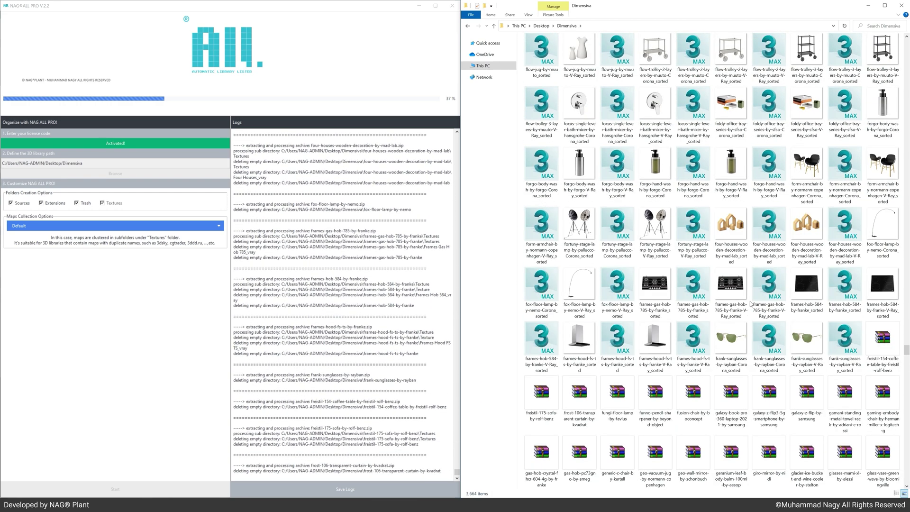
Step: Follow the sorting through the G, H and I models of the Dimensiva folder, from the gas hobs to the iPhones
{"action": "scroll", "coordinate": [751, 303], "scroll_direction": "down", "scroll_amount": 3}
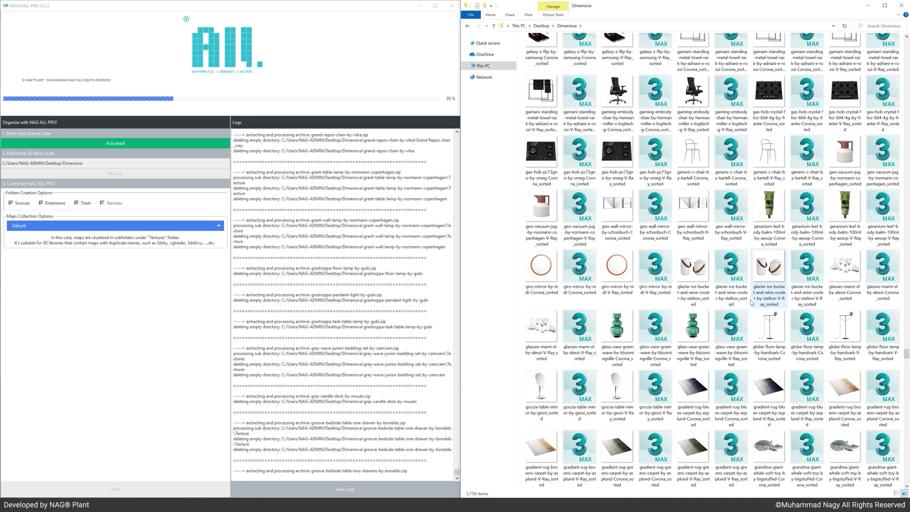
{"action": "scroll", "coordinate": [751, 303], "scroll_direction": "down", "scroll_amount": 6}
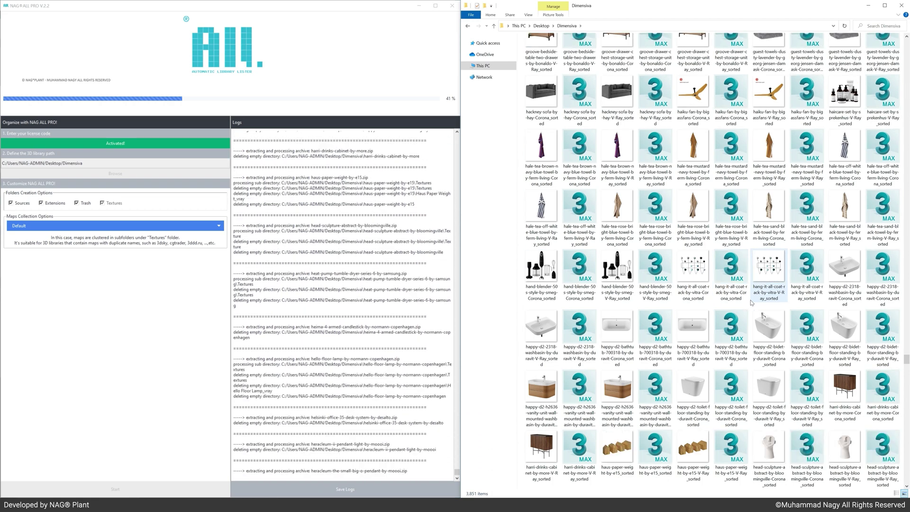
{"action": "scroll", "coordinate": [752, 303], "scroll_direction": "down", "scroll_amount": 5}
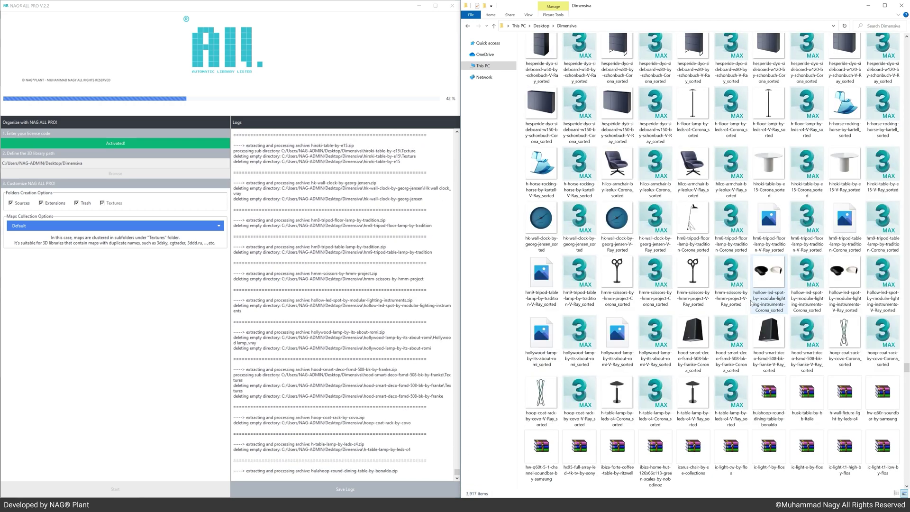
{"action": "scroll", "coordinate": [752, 302], "scroll_direction": "down", "scroll_amount": 3}
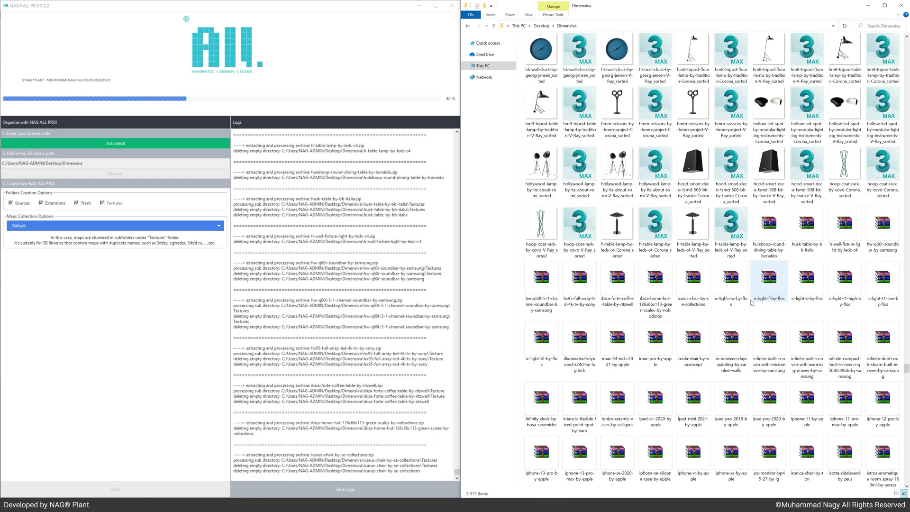
{"action": "scroll", "coordinate": [751, 303], "scroll_direction": "down", "scroll_amount": 3}
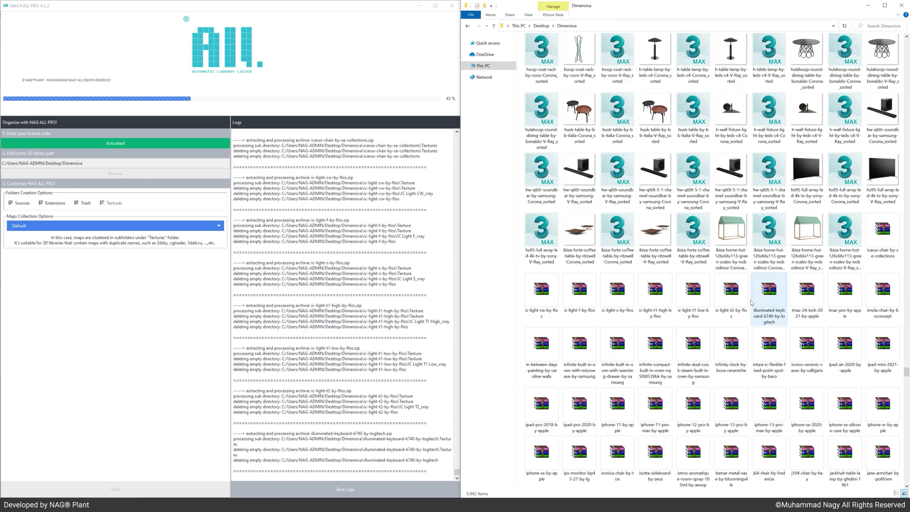
{"action": "scroll", "coordinate": [751, 302], "scroll_direction": "down", "scroll_amount": 3}
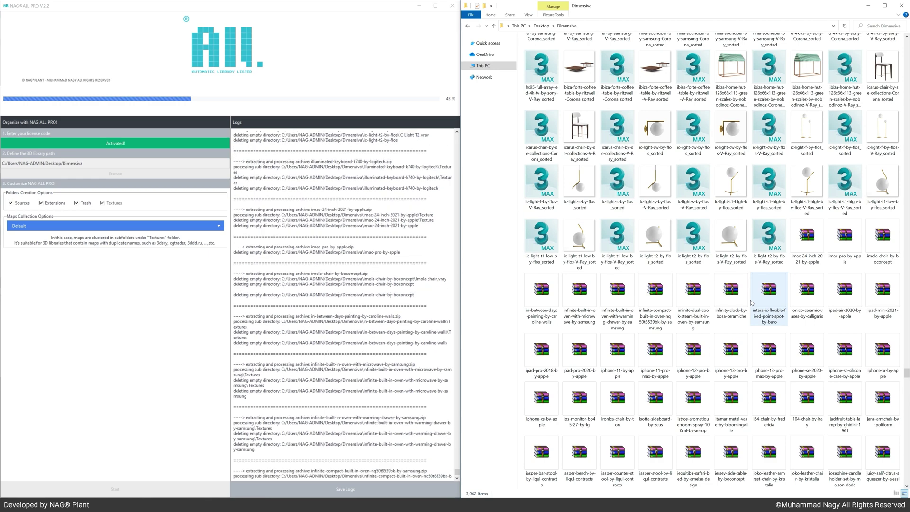
{"action": "scroll", "coordinate": [751, 302], "scroll_direction": "down", "scroll_amount": 3}
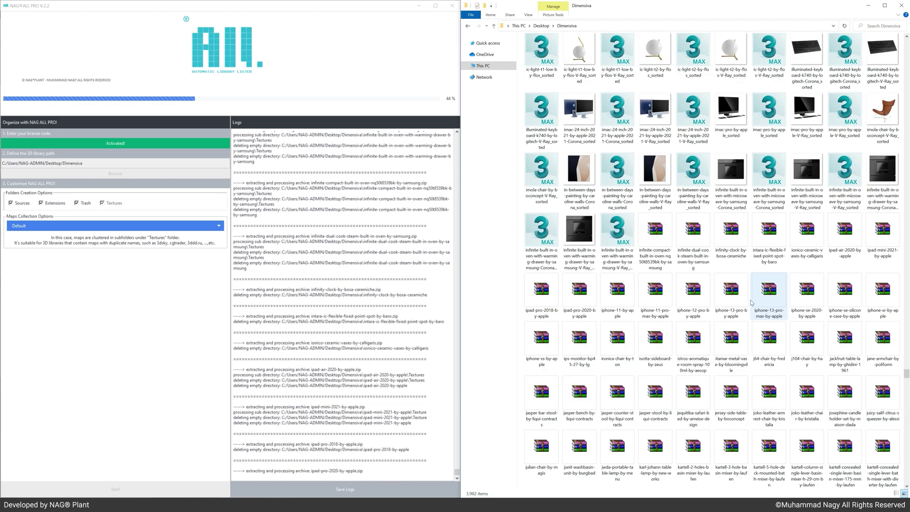
{"action": "scroll", "coordinate": [752, 303], "scroll_direction": "down", "scroll_amount": 3}
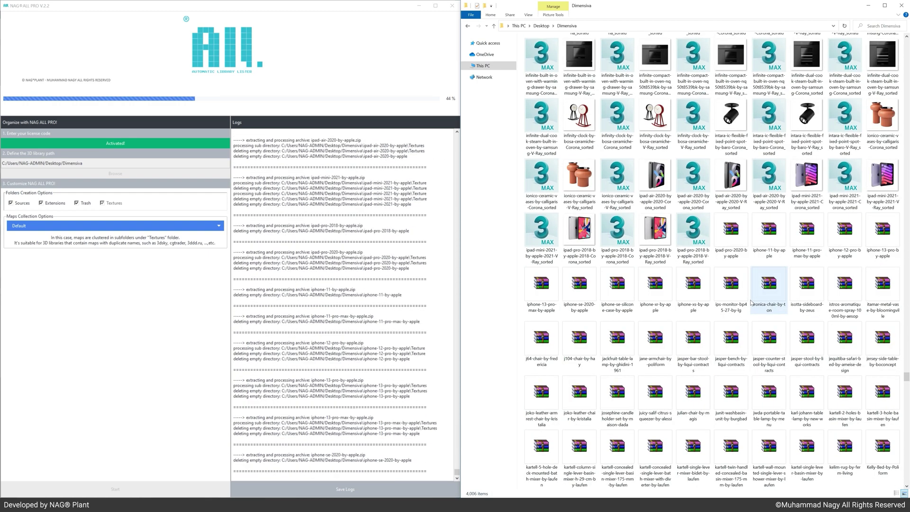
{"action": "scroll", "coordinate": [751, 303], "scroll_direction": "down", "scroll_amount": 3}
{"action": "scroll", "coordinate": [751, 302], "scroll_direction": "down", "scroll_amount": 3}
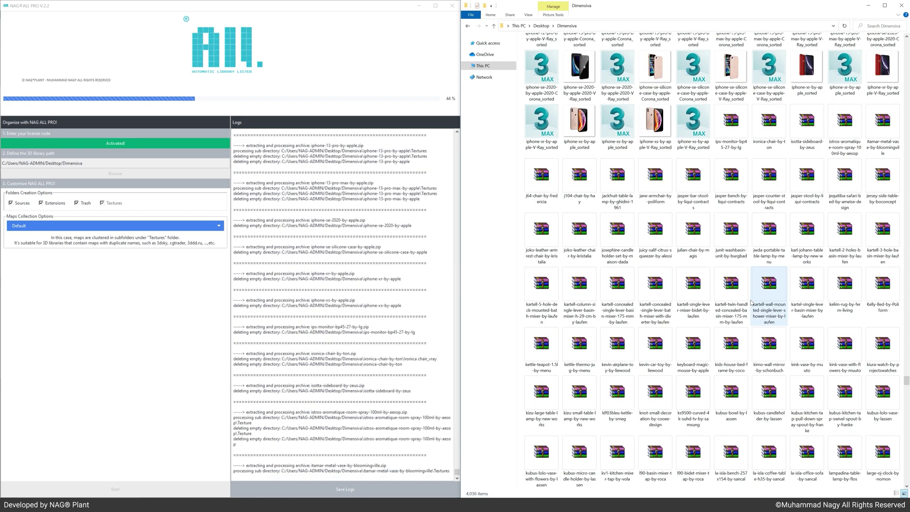
Step: Examine the J and K models and the first L models, comparing the sorted previews with the archives still waiting
{"action": "scroll", "coordinate": [751, 302], "scroll_direction": "down", "scroll_amount": 3}
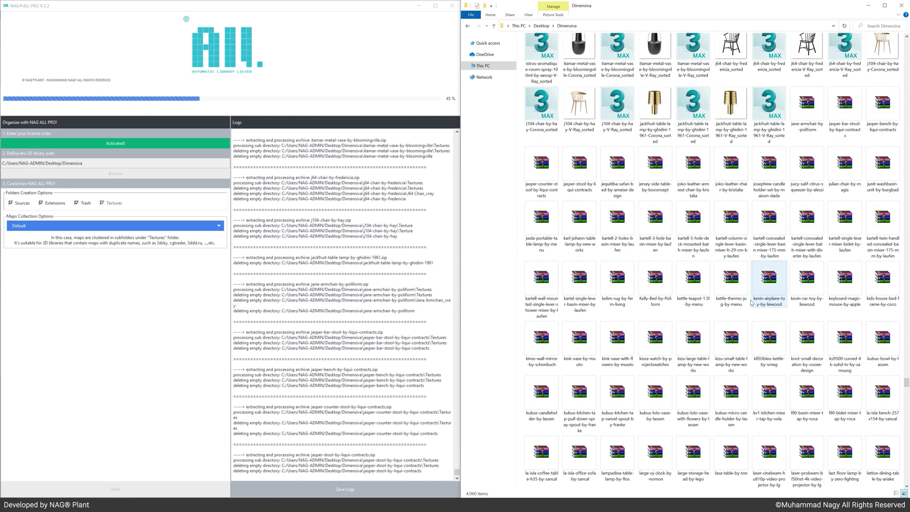
{"action": "scroll", "coordinate": [752, 302], "scroll_direction": "down", "scroll_amount": 3}
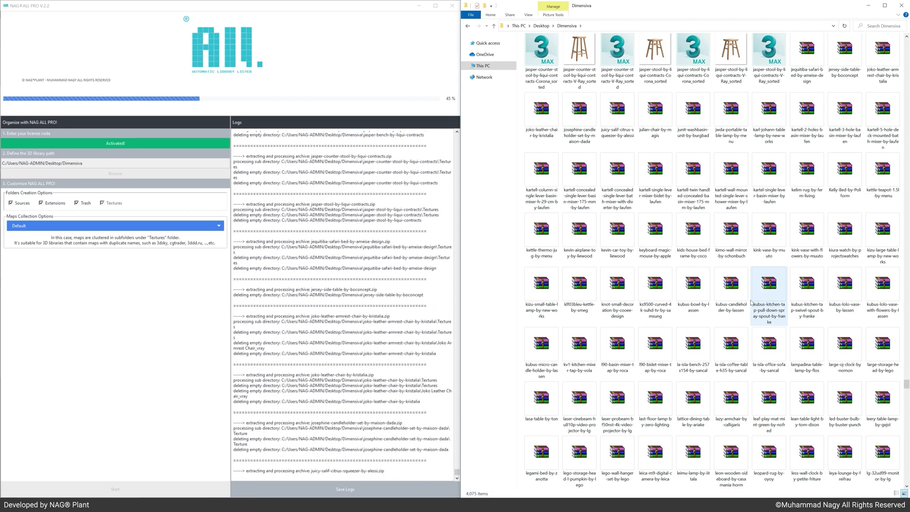
{"action": "scroll", "coordinate": [752, 303], "scroll_direction": "down", "scroll_amount": 3}
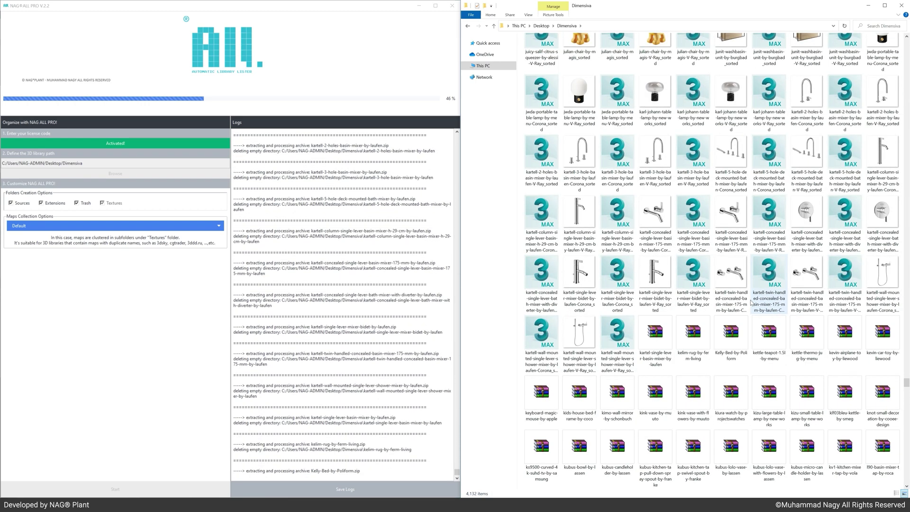
{"action": "scroll", "coordinate": [751, 302], "scroll_direction": "down", "scroll_amount": 3}
{"action": "scroll", "coordinate": [751, 303], "scroll_direction": "down", "scroll_amount": 3}
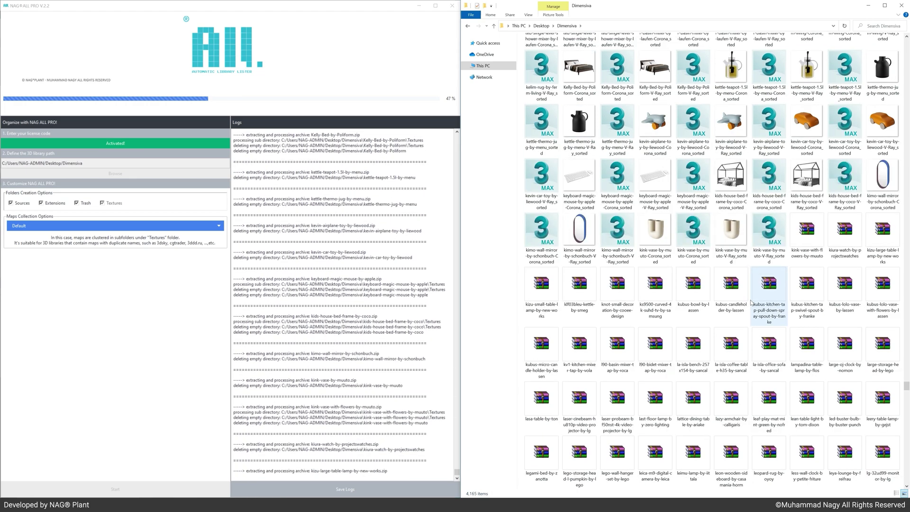
{"action": "scroll", "coordinate": [752, 303], "scroll_direction": "down", "scroll_amount": 3}
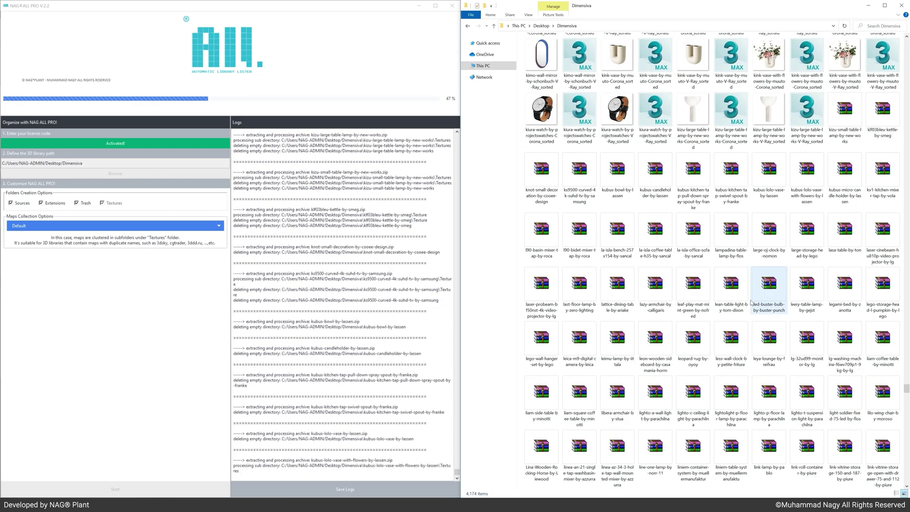
{"action": "scroll", "coordinate": [752, 303], "scroll_direction": "down", "scroll_amount": 3}
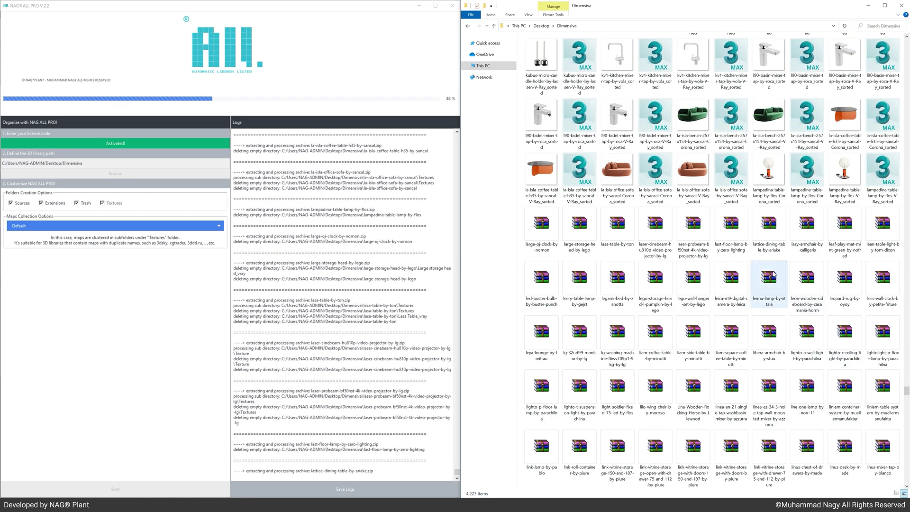
{"action": "scroll", "coordinate": [751, 257], "scroll_direction": "down", "scroll_amount": 3}
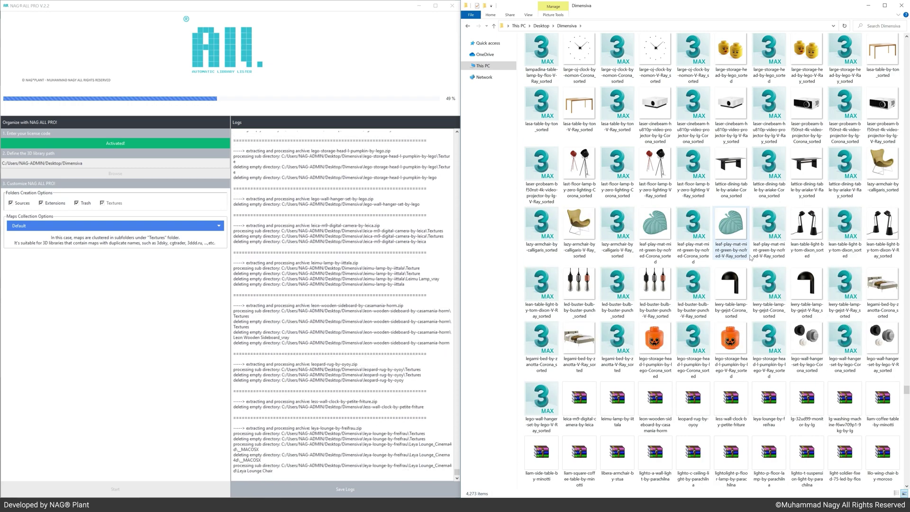
{"action": "scroll", "coordinate": [751, 257], "scroll_direction": "down", "scroll_amount": 1}
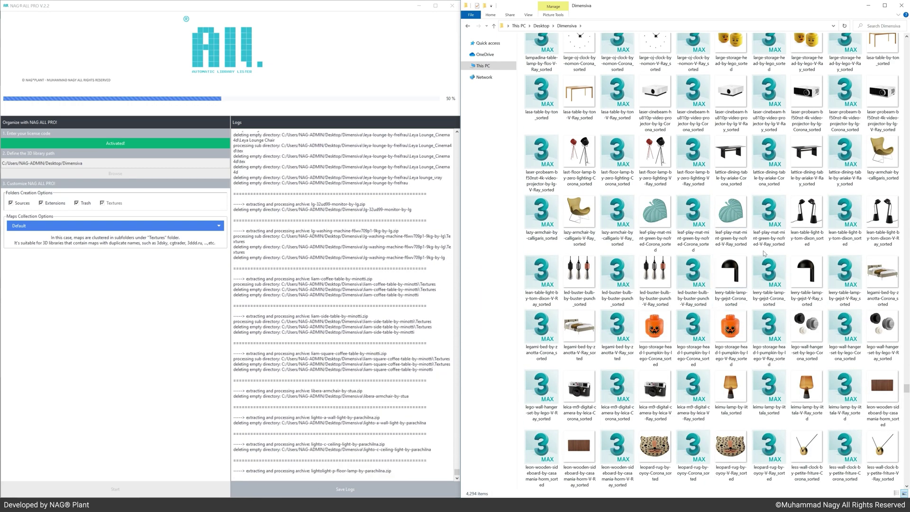
Step: Follow the sorting of the remaining L archives and the first M archives, checking their 3ds Max files and previews
{"action": "scroll", "coordinate": [751, 258], "scroll_direction": "down", "scroll_amount": 8}
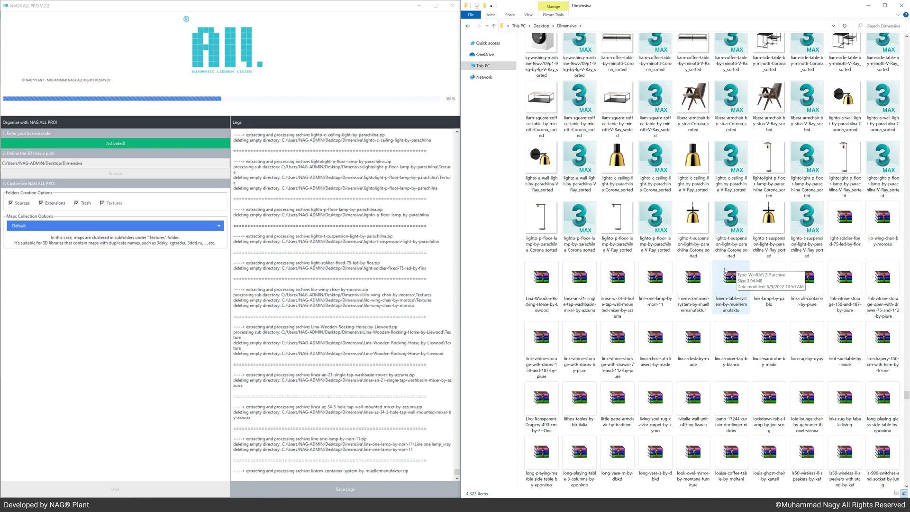
{"action": "scroll", "coordinate": [717, 267], "scroll_direction": "down", "scroll_amount": 3}
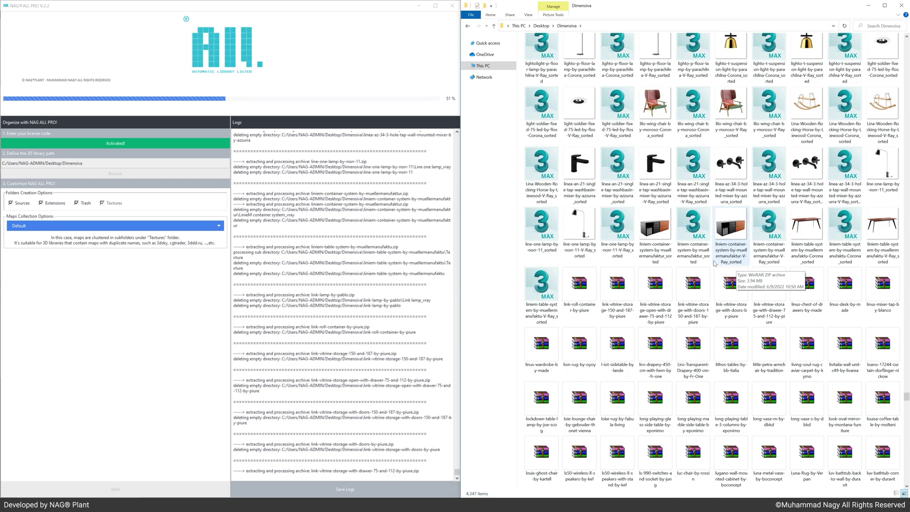
{"action": "scroll", "coordinate": [715, 264], "scroll_direction": "down", "scroll_amount": 2}
{"action": "scroll", "coordinate": [713, 265], "scroll_direction": "down", "scroll_amount": 3}
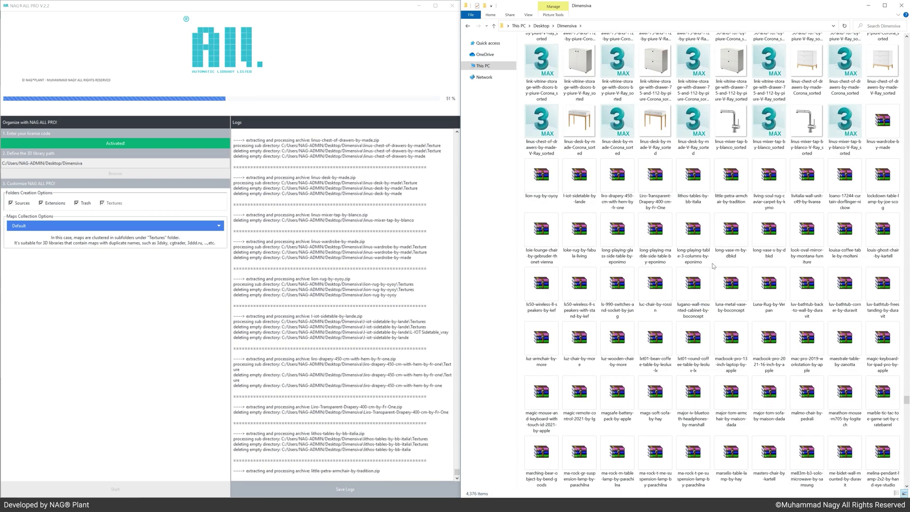
{"action": "scroll", "coordinate": [713, 266], "scroll_direction": "down", "scroll_amount": 3}
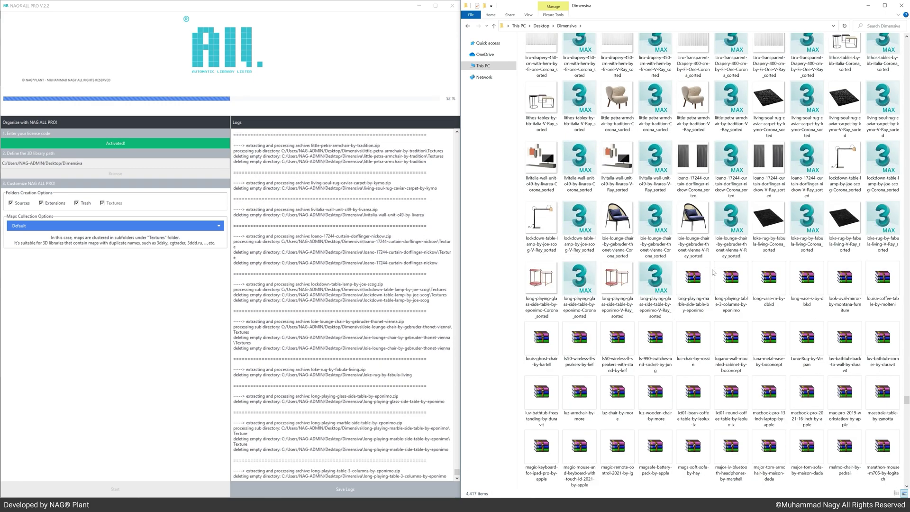
{"action": "scroll", "coordinate": [713, 273], "scroll_direction": "down", "scroll_amount": 3}
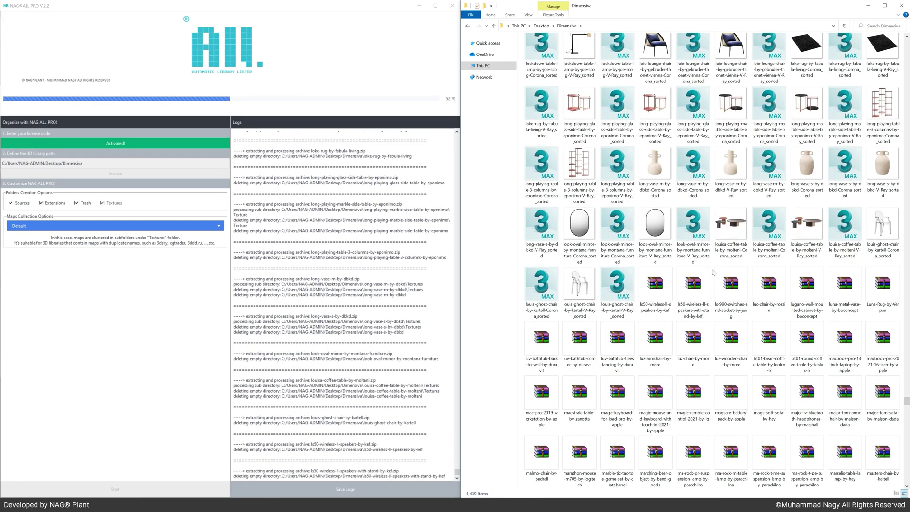
{"action": "scroll", "coordinate": [713, 273], "scroll_direction": "down", "scroll_amount": 3}
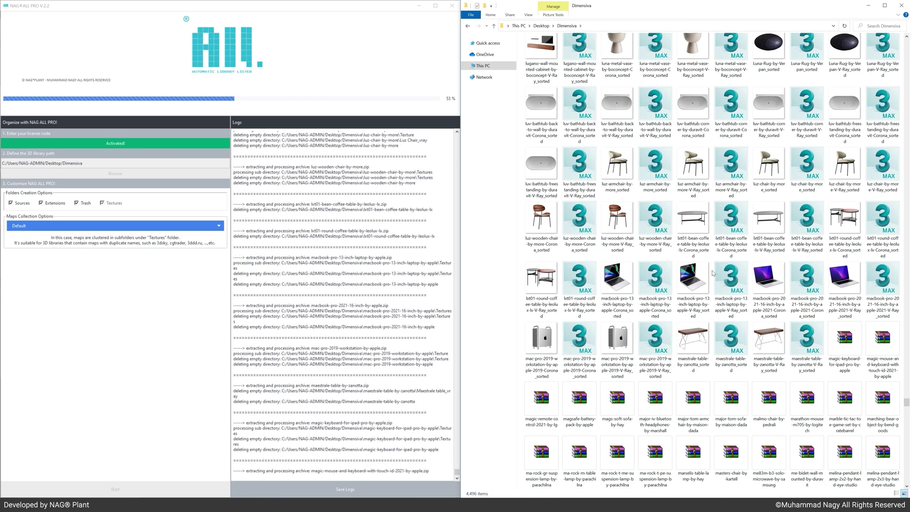
{"action": "scroll", "coordinate": [713, 273], "scroll_direction": "down", "scroll_amount": 2}
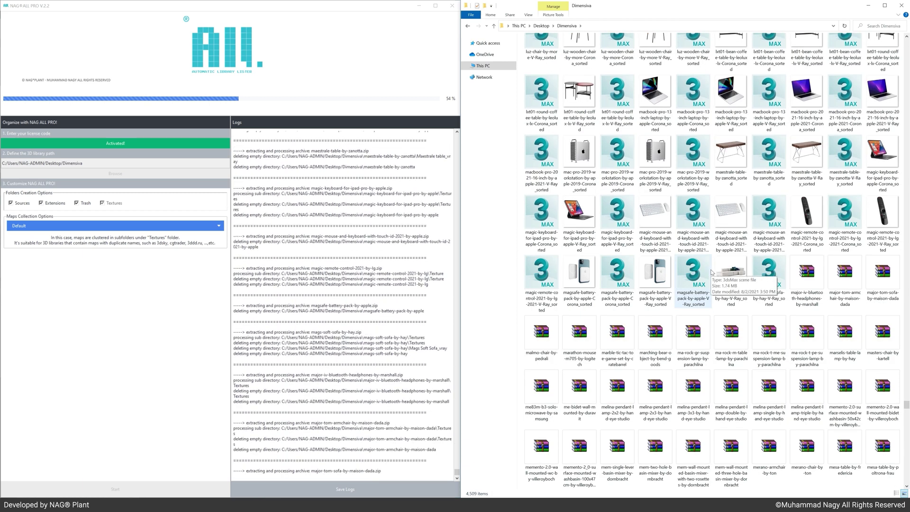
{"action": "scroll", "coordinate": [712, 273], "scroll_direction": "down", "scroll_amount": 3}
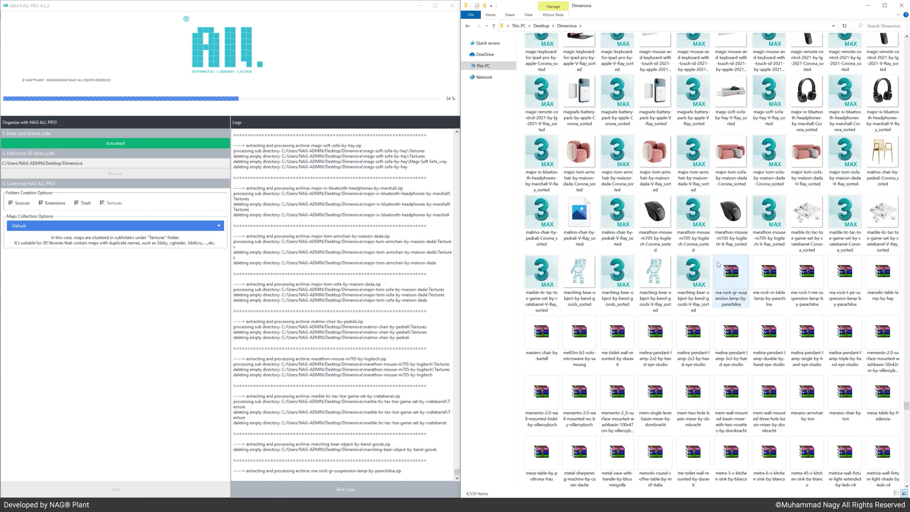
Step: Follow the sorting of the remaining M archives in the Dimensiva folder, from the marching bear objects to the mythos kitchen sinks
{"action": "scroll", "coordinate": [713, 256], "scroll_direction": "down", "scroll_amount": 3}
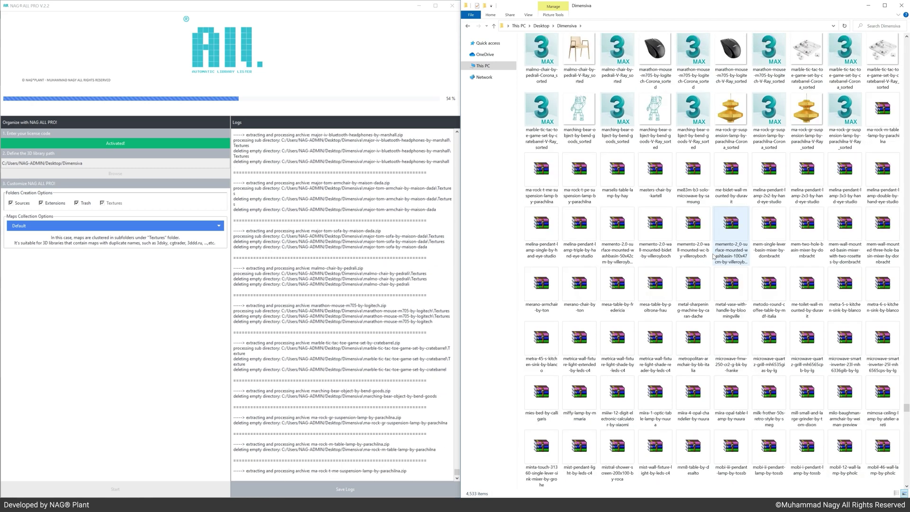
{"action": "scroll", "coordinate": [714, 257], "scroll_direction": "down", "scroll_amount": 1}
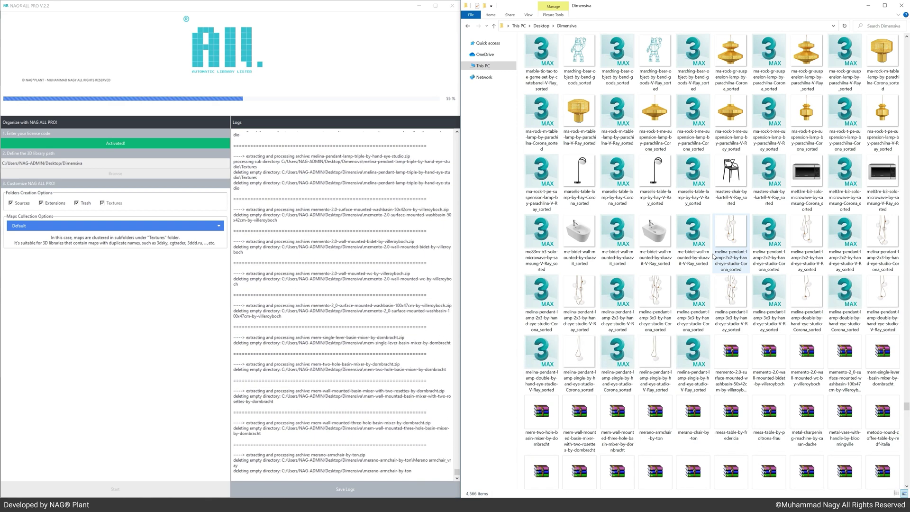
{"action": "scroll", "coordinate": [713, 256], "scroll_direction": "down", "scroll_amount": 2}
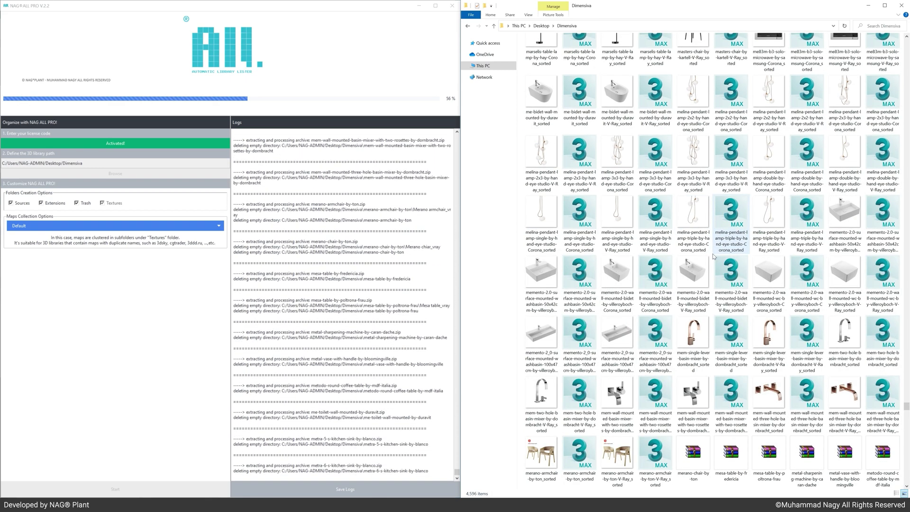
{"action": "scroll", "coordinate": [713, 256], "scroll_direction": "down", "scroll_amount": 5}
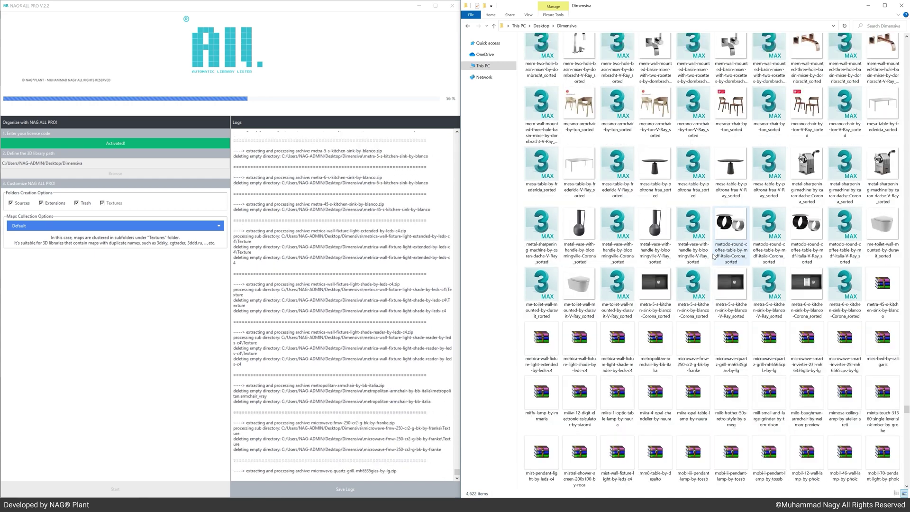
{"action": "scroll", "coordinate": [714, 257], "scroll_direction": "down", "scroll_amount": 3}
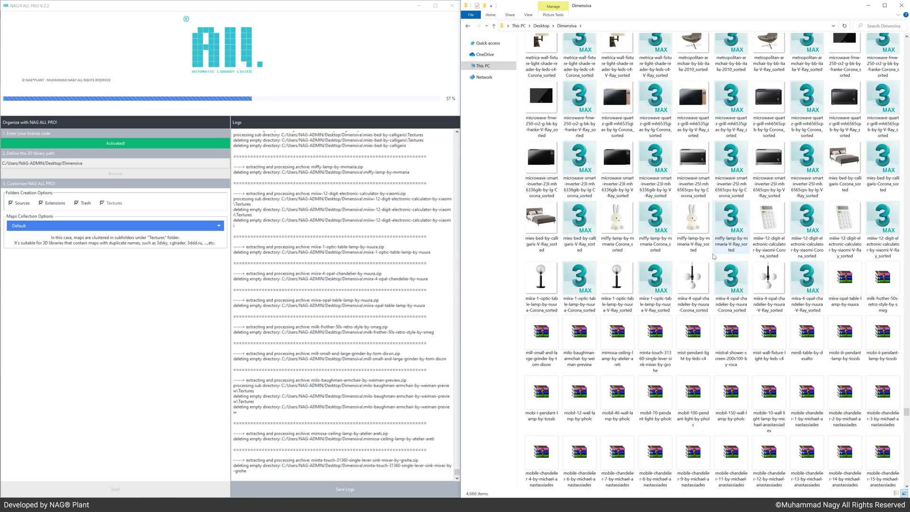
{"action": "scroll", "coordinate": [714, 256], "scroll_direction": "down", "scroll_amount": 2}
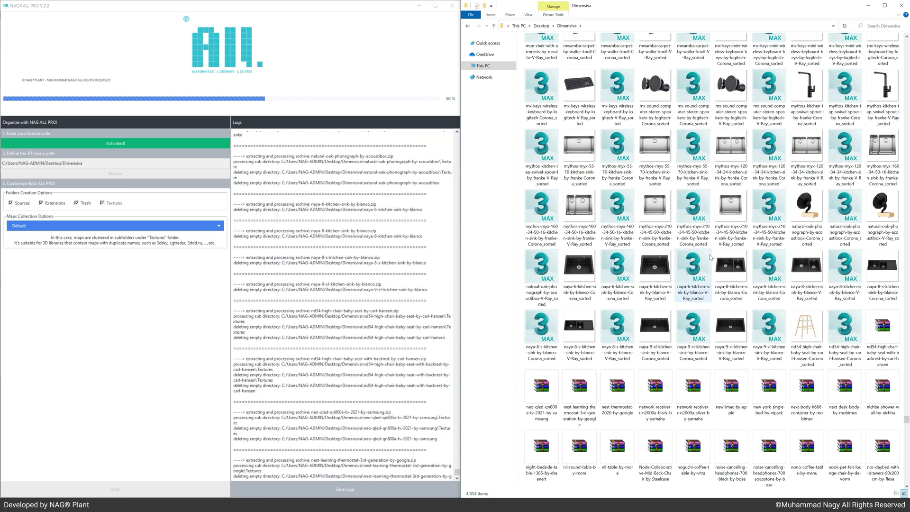
Step: Examine the sorted N and O models and their previews, comparing them with the archives still waiting in the Dimensiva folder
{"action": "scroll", "coordinate": [711, 257], "scroll_direction": "down", "scroll_amount": 3}
{"action": "scroll", "coordinate": [711, 258], "scroll_direction": "down", "scroll_amount": 3}
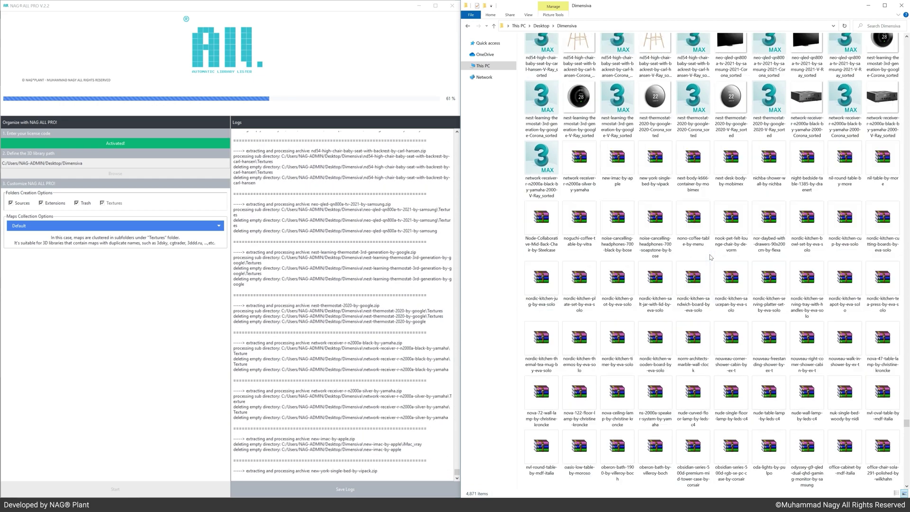
{"action": "scroll", "coordinate": [711, 257], "scroll_direction": "down", "scroll_amount": 3}
{"action": "scroll", "coordinate": [711, 258], "scroll_direction": "up", "scroll_amount": 3}
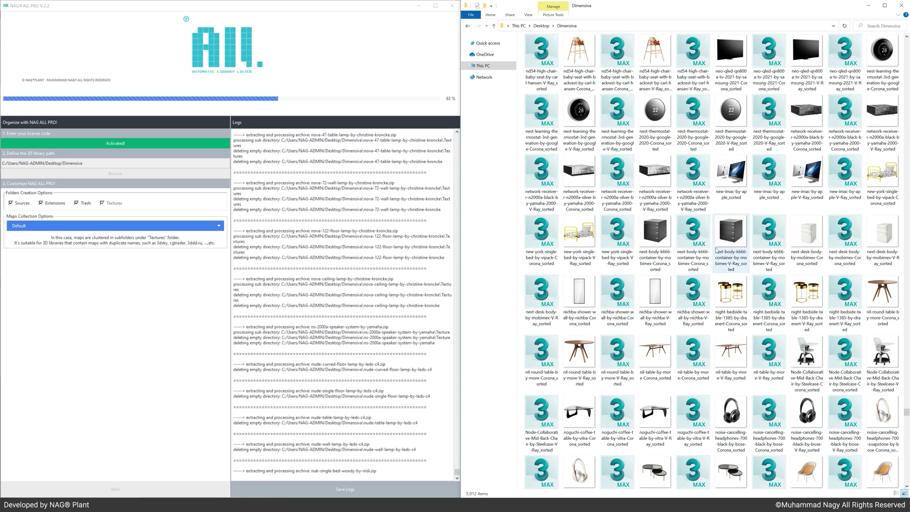
{"action": "scroll", "coordinate": [710, 257], "scroll_direction": "down", "scroll_amount": 10}
{"action": "scroll", "coordinate": [718, 252], "scroll_direction": "down", "scroll_amount": 5}
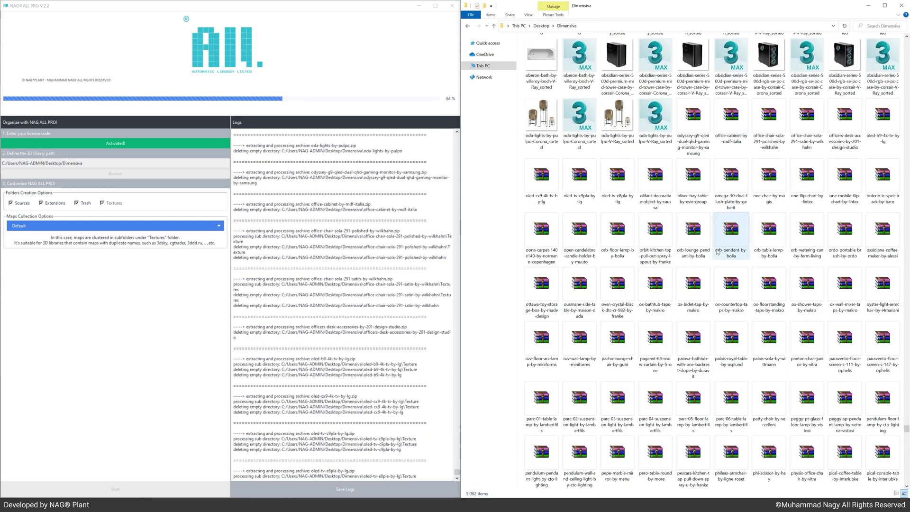
{"action": "scroll", "coordinate": [718, 252], "scroll_direction": "down", "scroll_amount": 3}
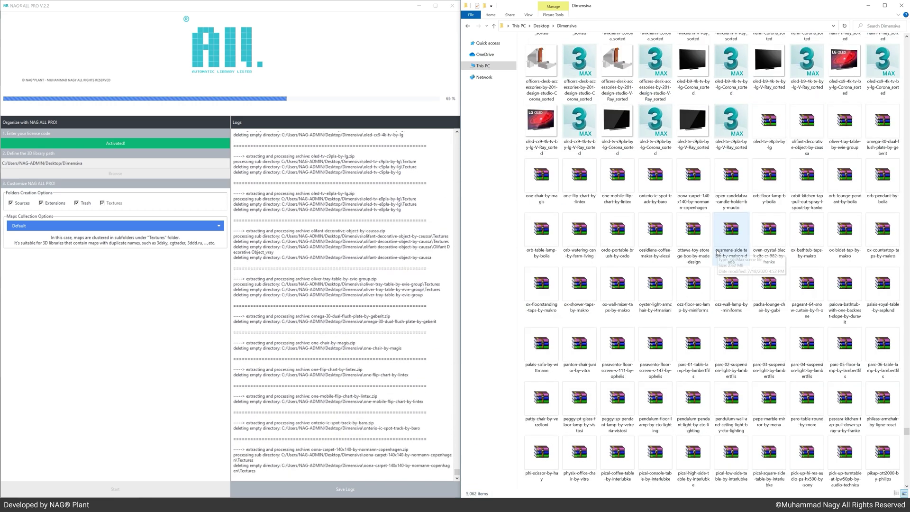
{"action": "scroll", "coordinate": [717, 252], "scroll_direction": "down", "scroll_amount": 3}
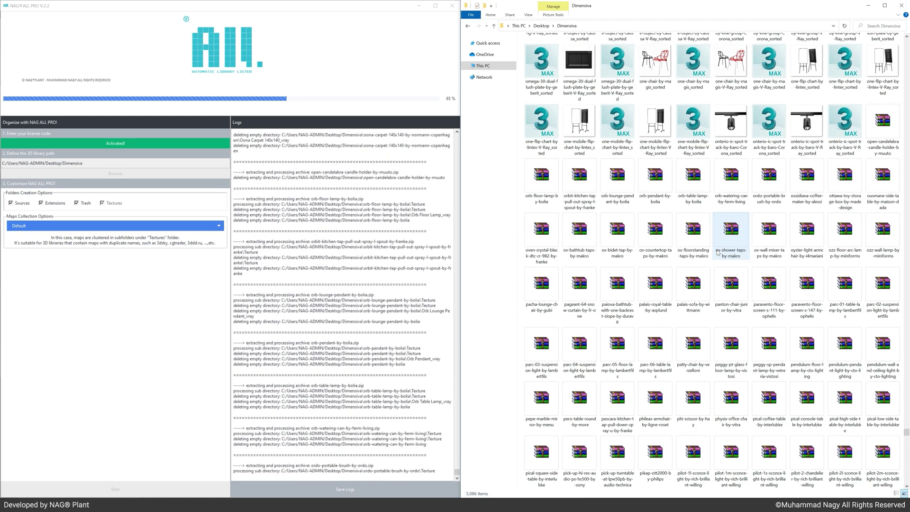
{"action": "scroll", "coordinate": [717, 252], "scroll_direction": "down", "scroll_amount": 3}
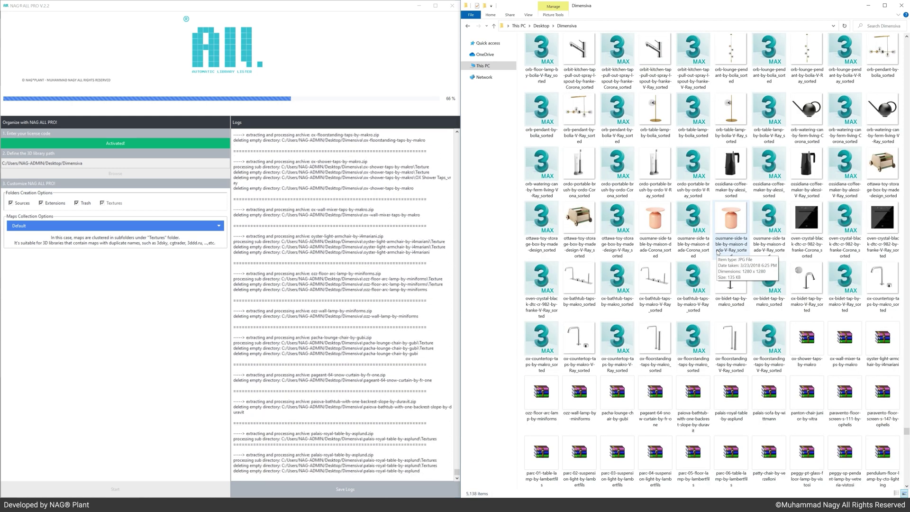
Step: Follow the extraction through the P models up to the first Q models, checking their Corona and V-Ray files and previews
{"action": "scroll", "coordinate": [718, 254], "scroll_direction": "down", "scroll_amount": 3}
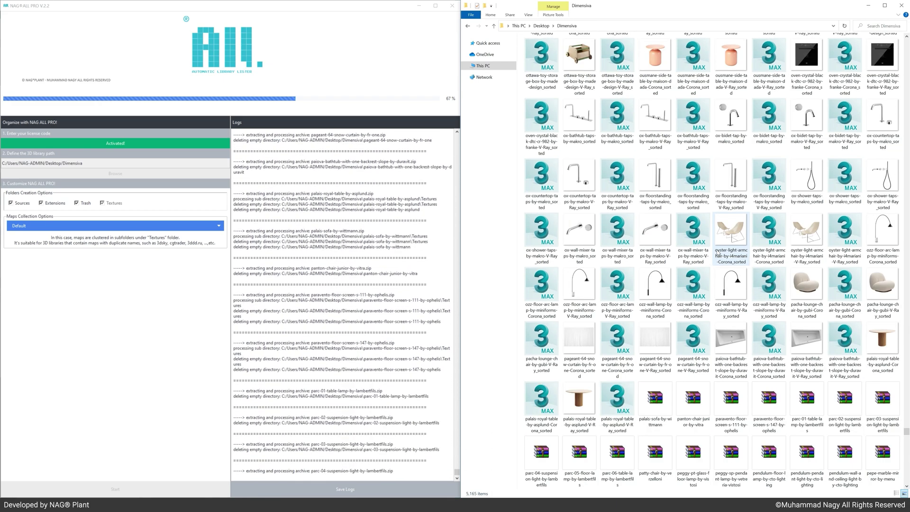
{"action": "scroll", "coordinate": [718, 253], "scroll_direction": "down", "scroll_amount": 3}
{"action": "scroll", "coordinate": [718, 253], "scroll_direction": "down", "scroll_amount": 6}
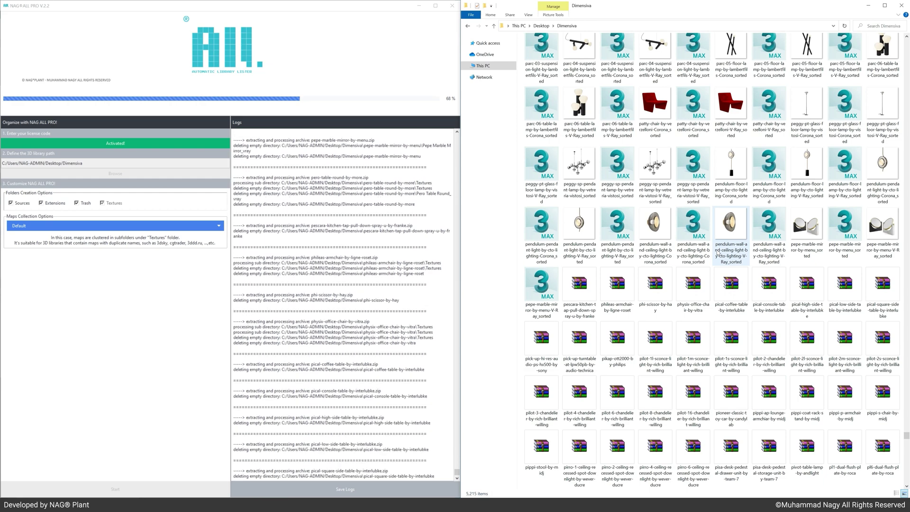
{"action": "scroll", "coordinate": [719, 253], "scroll_direction": "down", "scroll_amount": 6}
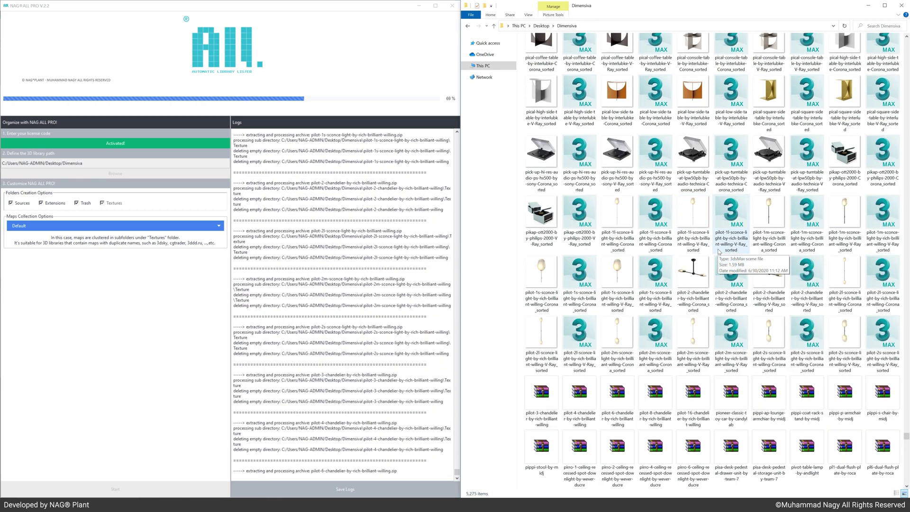
{"action": "scroll", "coordinate": [720, 252], "scroll_direction": "down", "scroll_amount": 3}
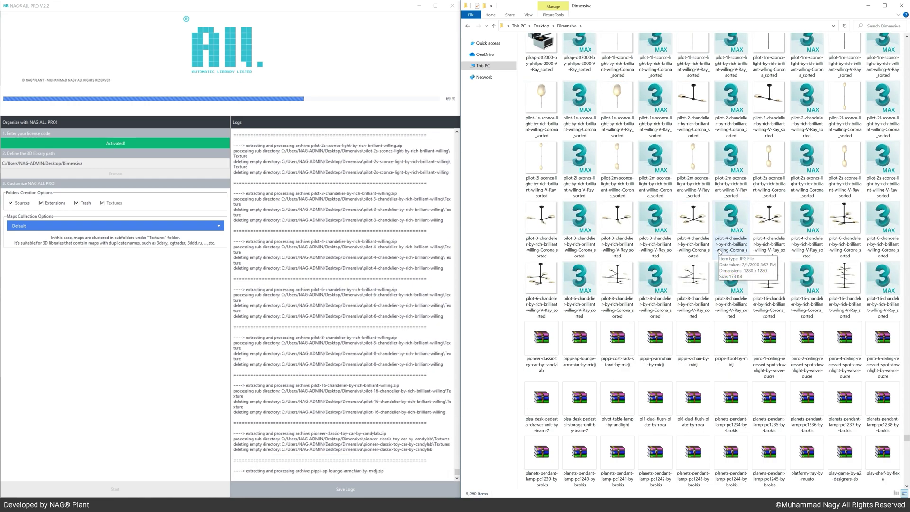
{"action": "scroll", "coordinate": [719, 252], "scroll_direction": "down", "scroll_amount": 3}
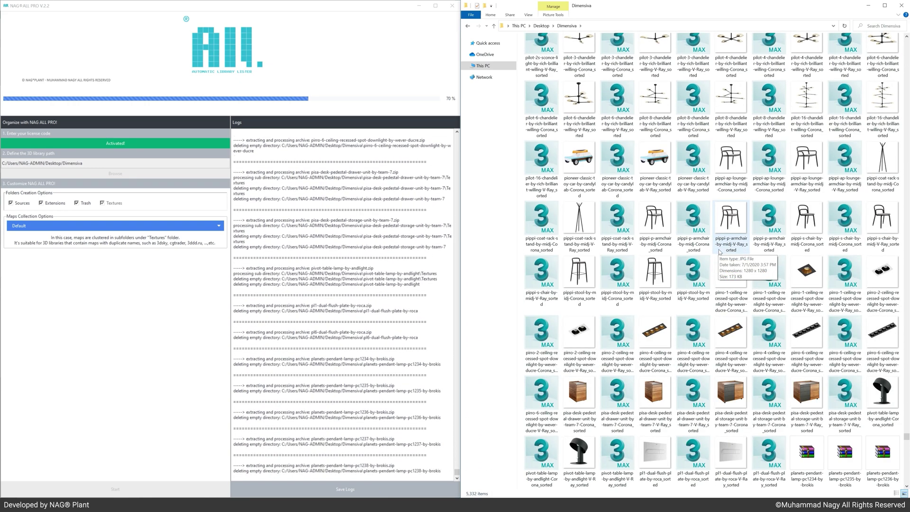
{"action": "scroll", "coordinate": [720, 252], "scroll_direction": "down", "scroll_amount": 3}
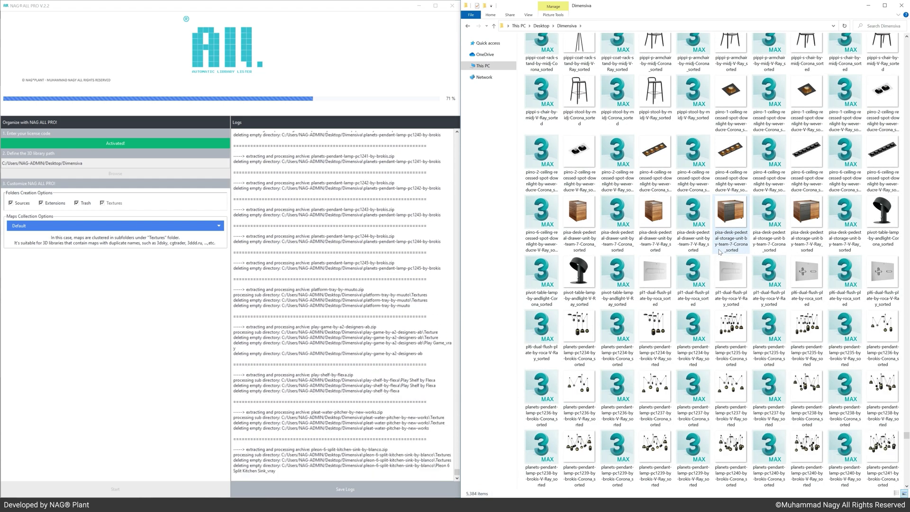
{"action": "scroll", "coordinate": [720, 252], "scroll_direction": "down", "scroll_amount": 6}
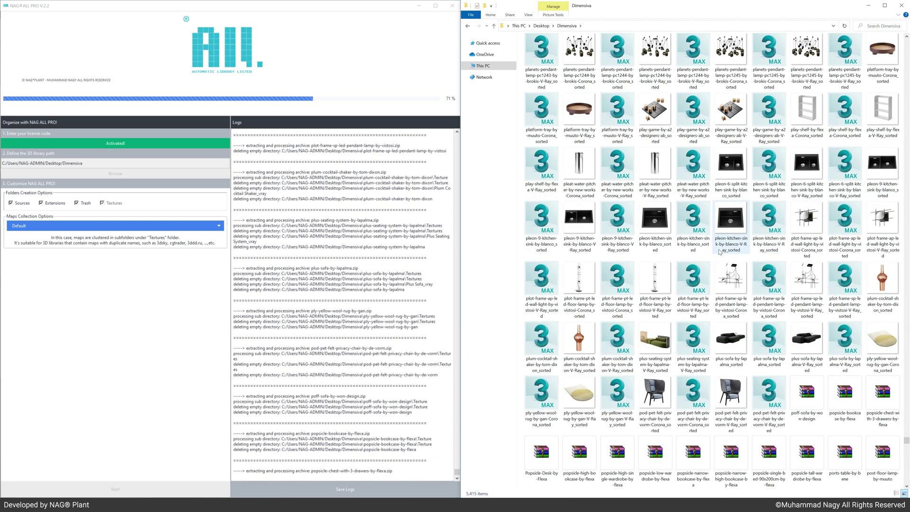
{"action": "scroll", "coordinate": [719, 251], "scroll_direction": "down", "scroll_amount": 3}
{"action": "scroll", "coordinate": [720, 252], "scroll_direction": "down", "scroll_amount": 3}
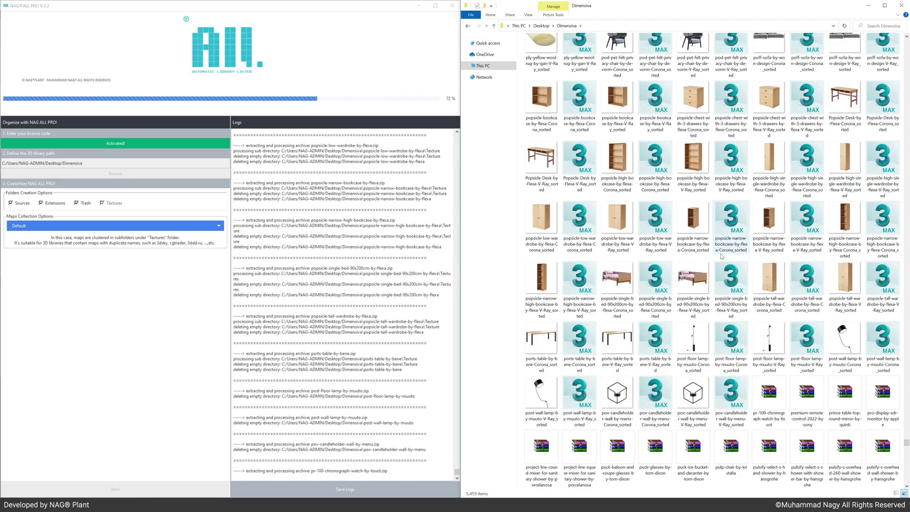
{"action": "scroll", "coordinate": [721, 257], "scroll_direction": "down", "scroll_amount": 3}
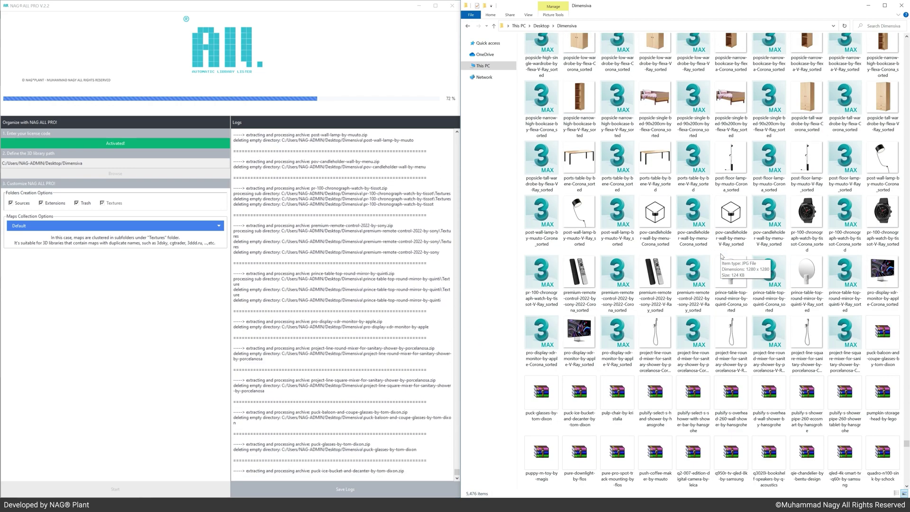
{"action": "scroll", "coordinate": [722, 256], "scroll_direction": "down", "scroll_amount": 9}
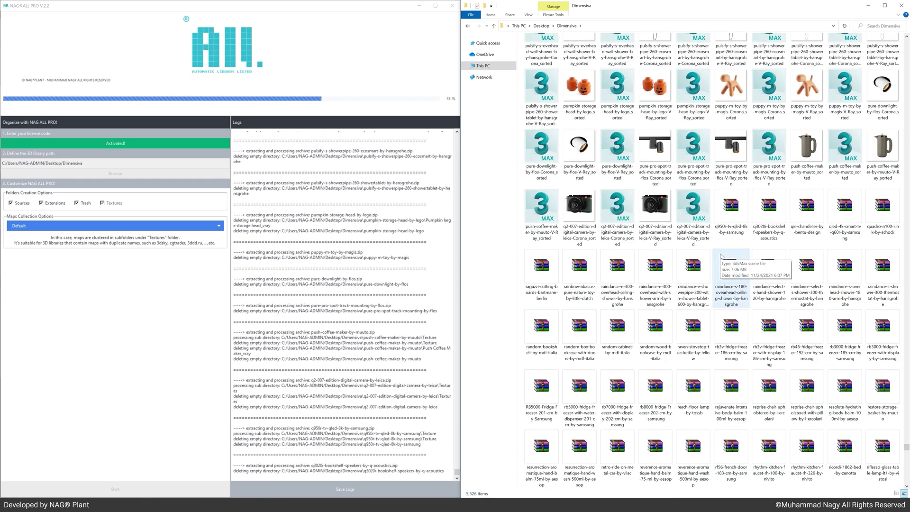
Step: Examine the R models as they are sorted, from the raindance showers and fridge freezers to the roomor lamps
{"action": "scroll", "coordinate": [715, 252], "scroll_direction": "down", "scroll_amount": 3}
{"action": "scroll", "coordinate": [715, 252], "scroll_direction": "down", "scroll_amount": 3}
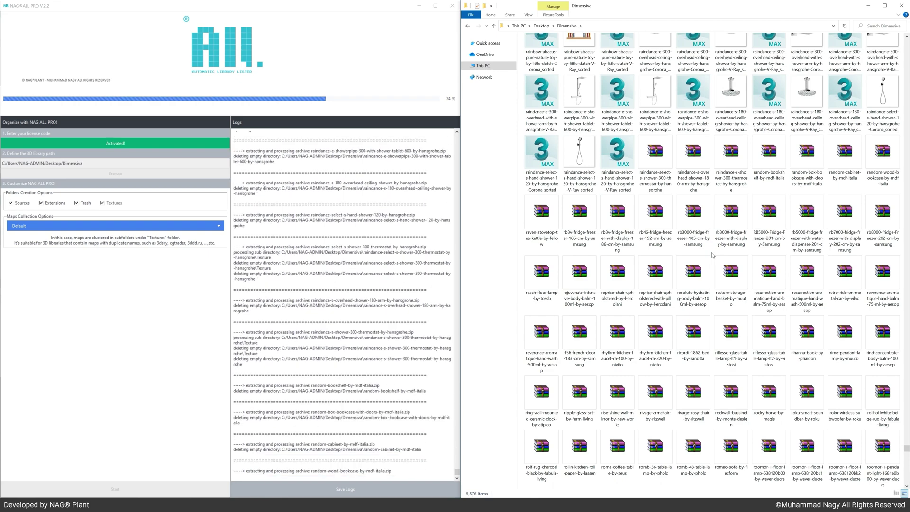
{"action": "scroll", "coordinate": [714, 255], "scroll_direction": "down", "scroll_amount": 3}
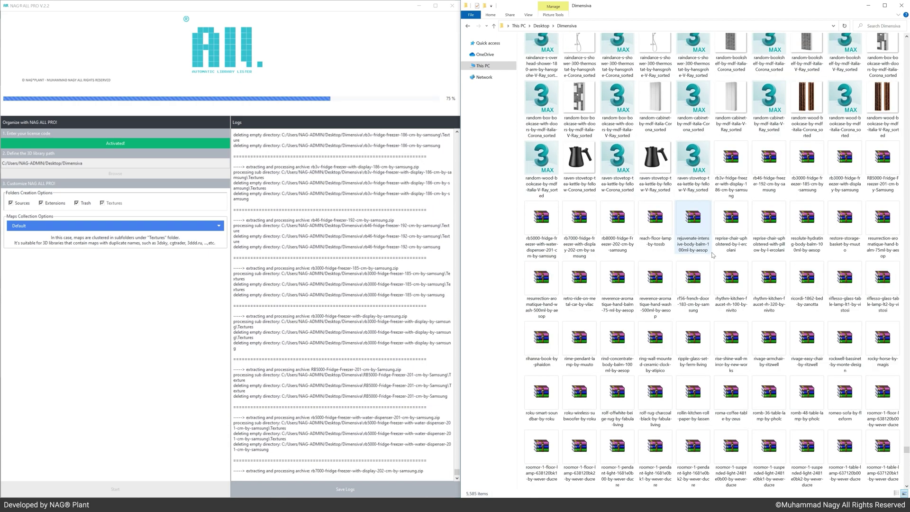
{"action": "scroll", "coordinate": [714, 255], "scroll_direction": "down", "scroll_amount": 3}
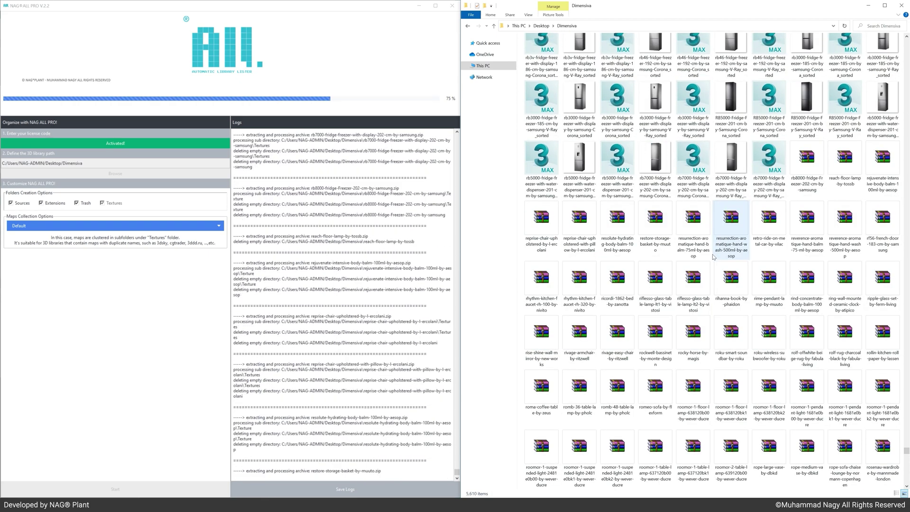
{"action": "scroll", "coordinate": [714, 257], "scroll_direction": "down", "scroll_amount": 3}
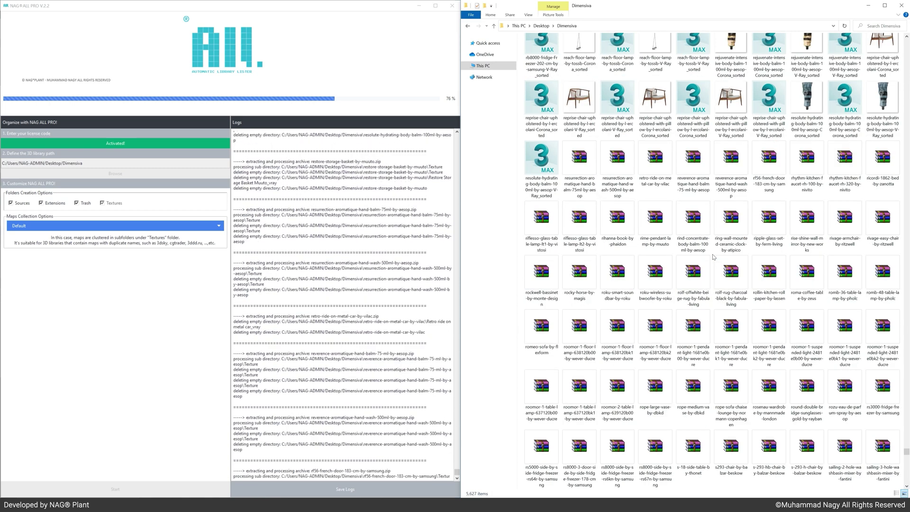
{"action": "scroll", "coordinate": [714, 257], "scroll_direction": "down", "scroll_amount": 3}
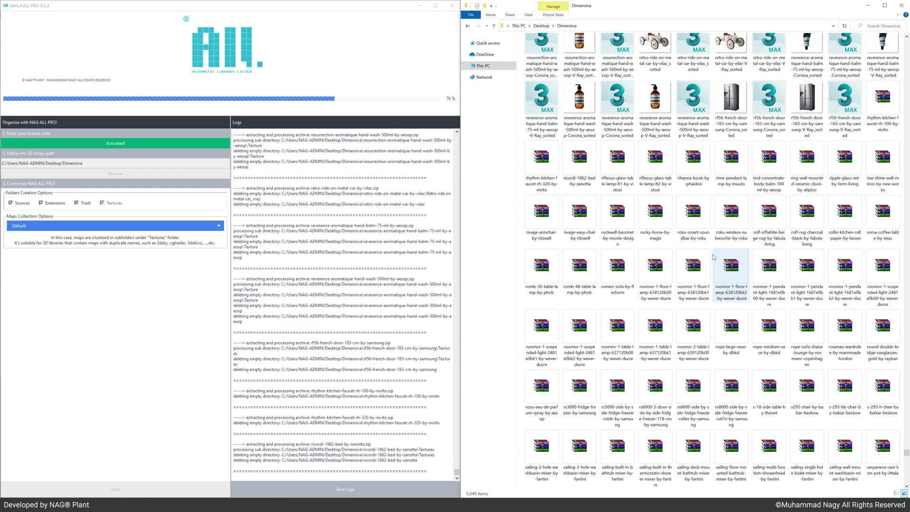
{"action": "scroll", "coordinate": [713, 257], "scroll_direction": "down", "scroll_amount": 3}
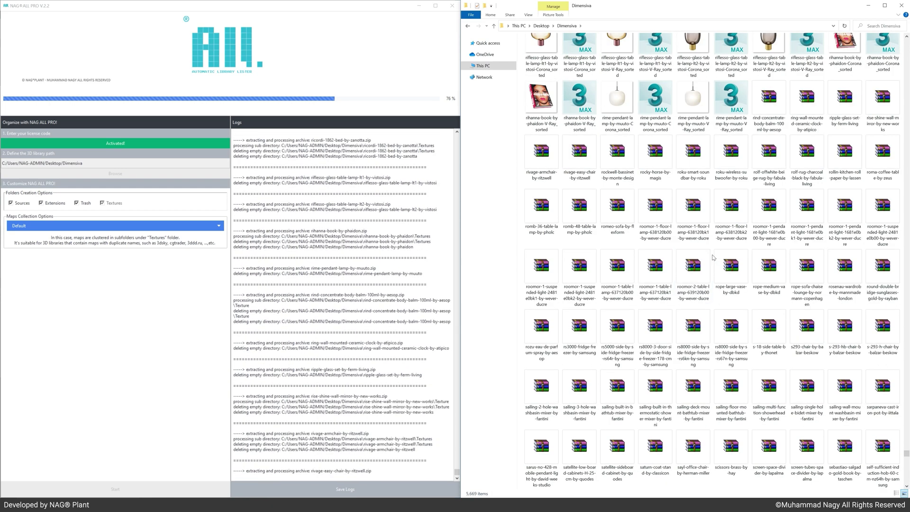
{"action": "scroll", "coordinate": [713, 257], "scroll_direction": "down", "scroll_amount": 3}
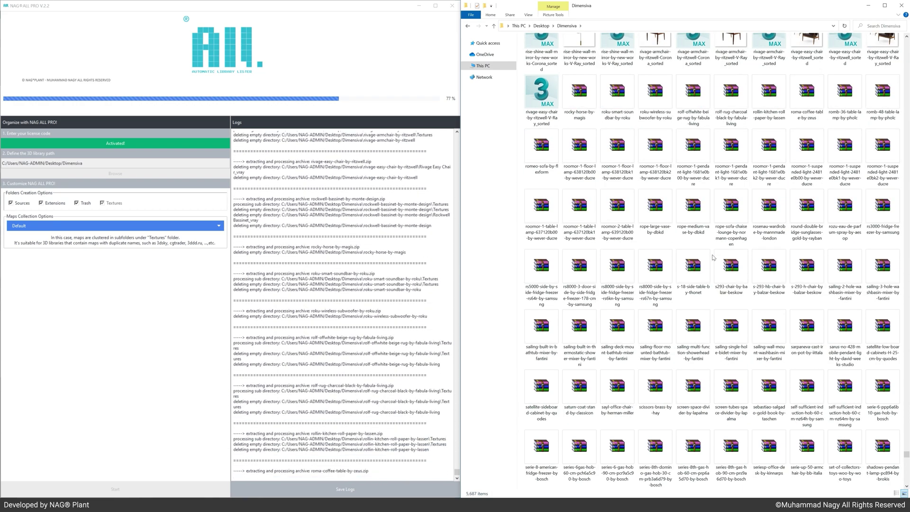
{"action": "scroll", "coordinate": [714, 257], "scroll_direction": "down", "scroll_amount": 3}
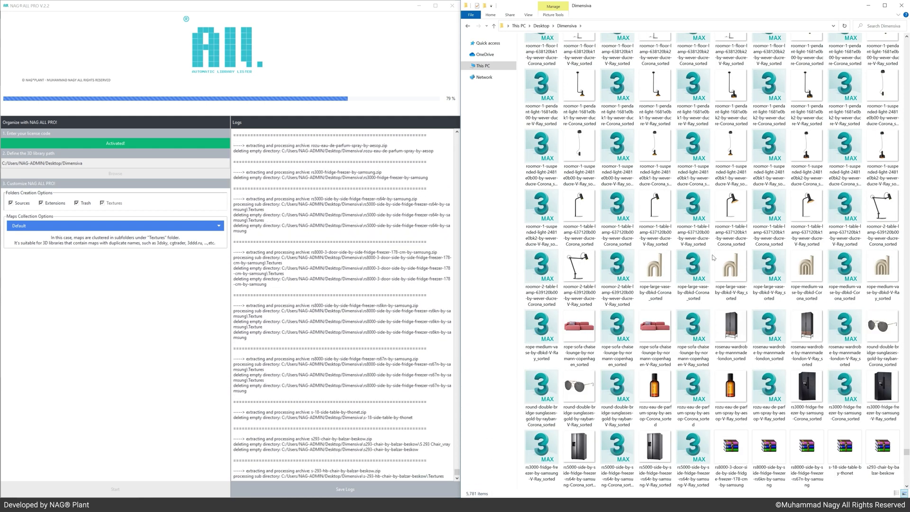
Step: Follow the sorting of the S archives, checking the previews from the s-18 side table to the sircle wall light
{"action": "scroll", "coordinate": [714, 258], "scroll_direction": "down", "scroll_amount": 3}
{"action": "scroll", "coordinate": [714, 257], "scroll_direction": "down", "scroll_amount": 3}
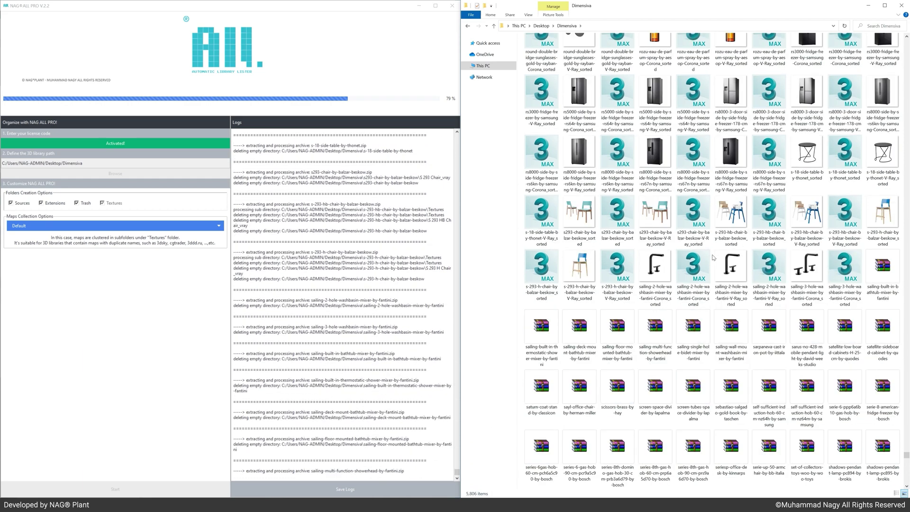
{"action": "scroll", "coordinate": [714, 258], "scroll_direction": "down", "scroll_amount": 5}
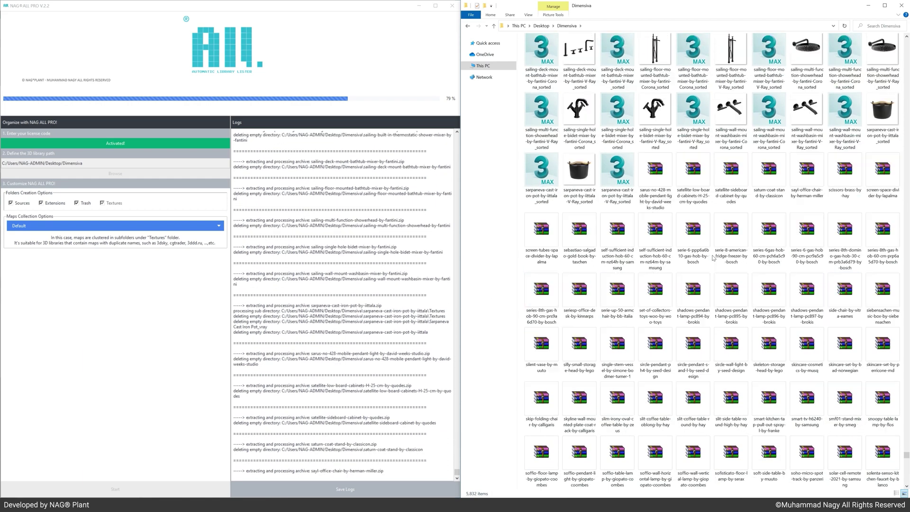
{"action": "scroll", "coordinate": [714, 258], "scroll_direction": "down", "scroll_amount": 3}
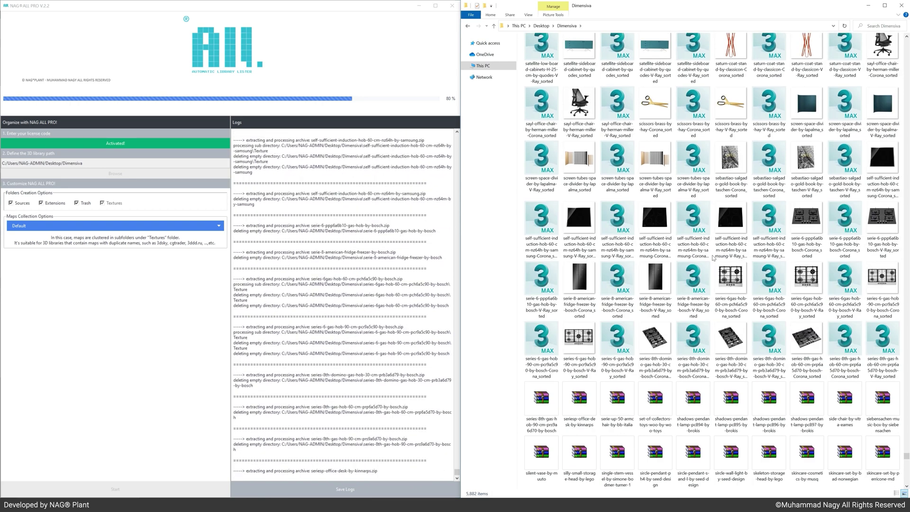
{"action": "scroll", "coordinate": [714, 258], "scroll_direction": "down", "scroll_amount": 3}
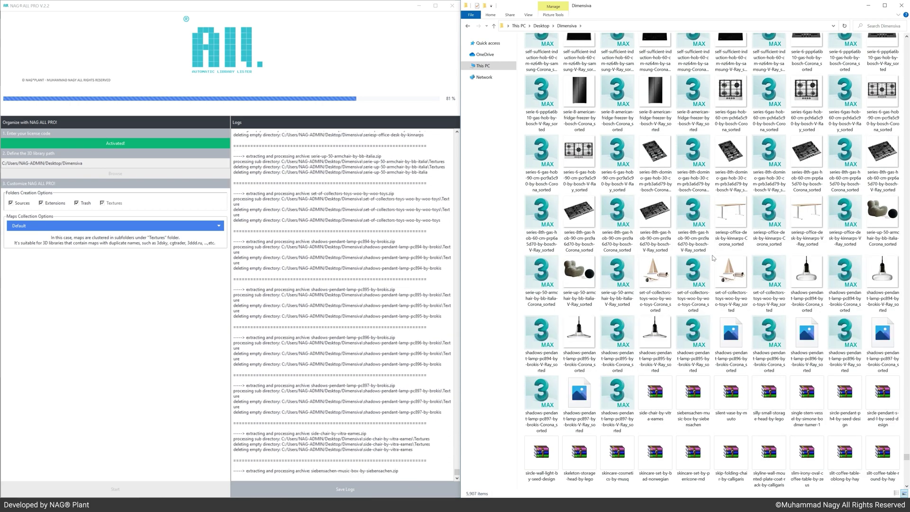
{"action": "scroll", "coordinate": [713, 258], "scroll_direction": "down", "scroll_amount": 3}
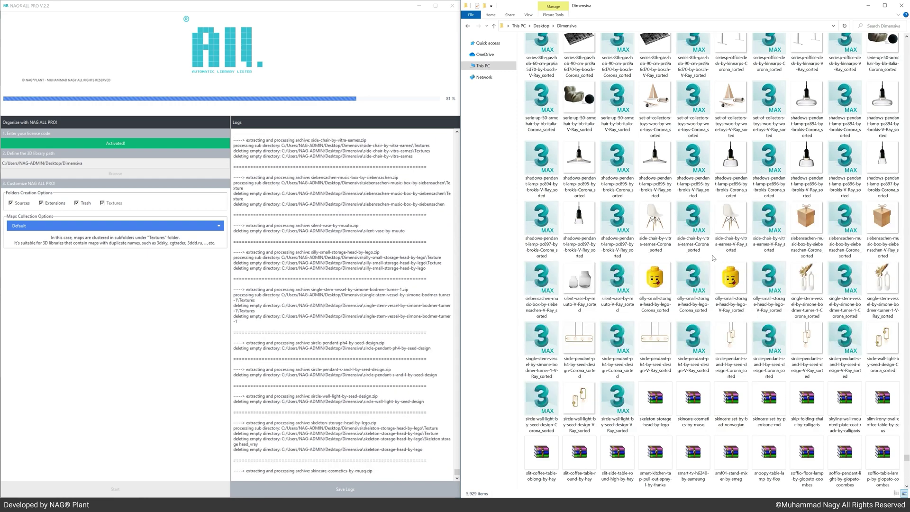
Step: Follow the sorting of the remaining S archives, checking the previews from the skeleton storage head to the swoon lounge chair
{"action": "scroll", "coordinate": [713, 258], "scroll_direction": "down", "scroll_amount": 3}
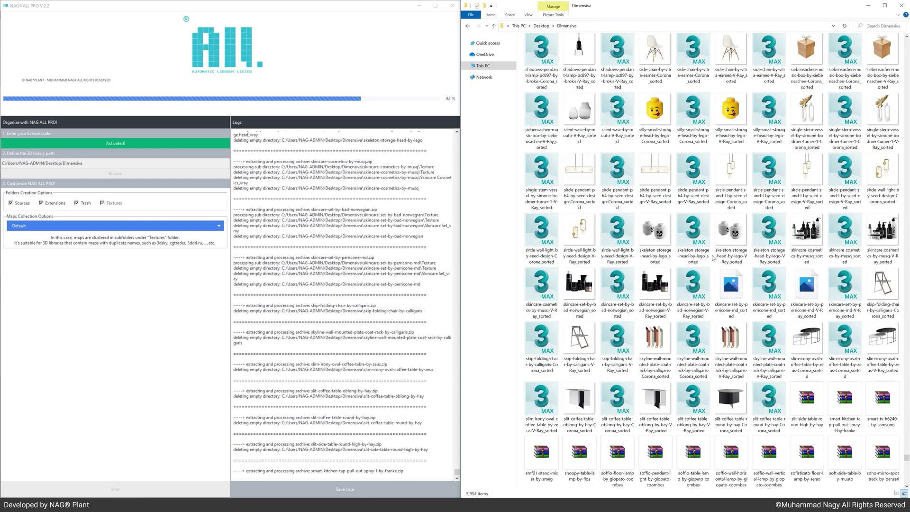
{"action": "scroll", "coordinate": [714, 258], "scroll_direction": "down", "scroll_amount": 3}
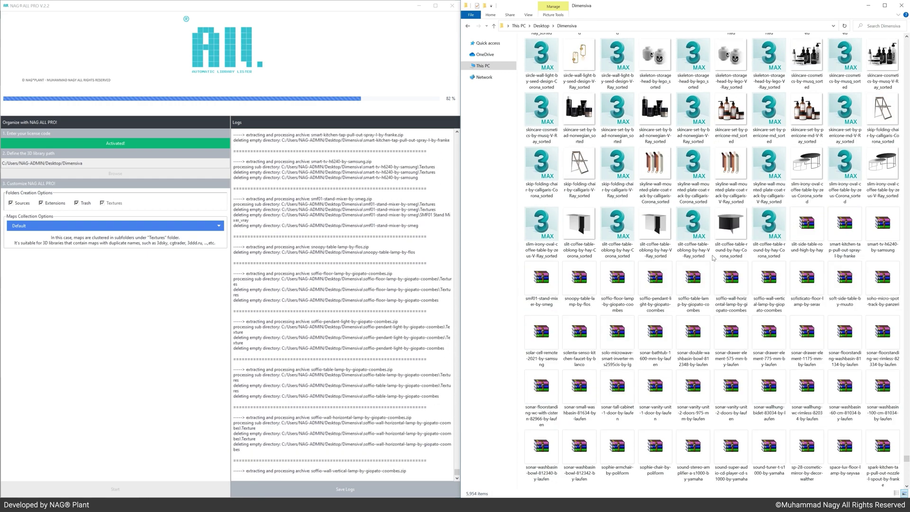
{"action": "scroll", "coordinate": [714, 258], "scroll_direction": "down", "scroll_amount": 3}
{"action": "scroll", "coordinate": [714, 257], "scroll_direction": "down", "scroll_amount": 3}
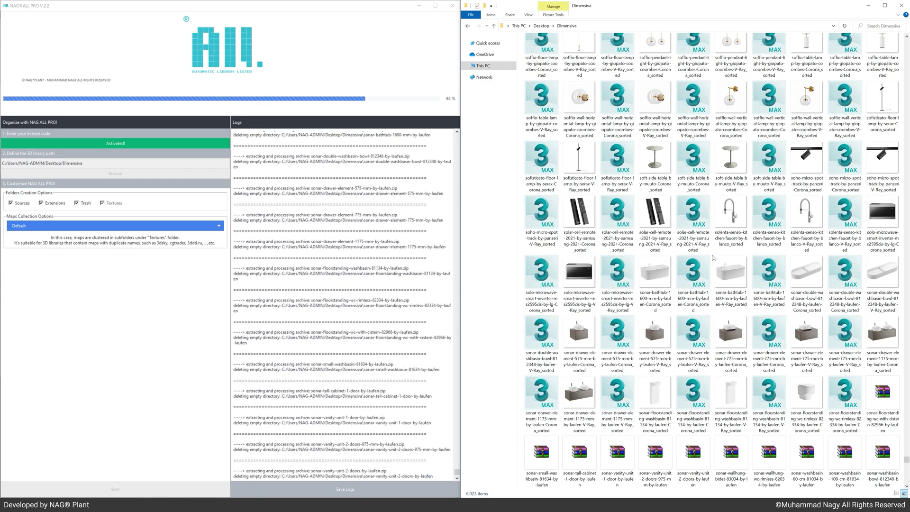
{"action": "scroll", "coordinate": [713, 258], "scroll_direction": "down", "scroll_amount": 5}
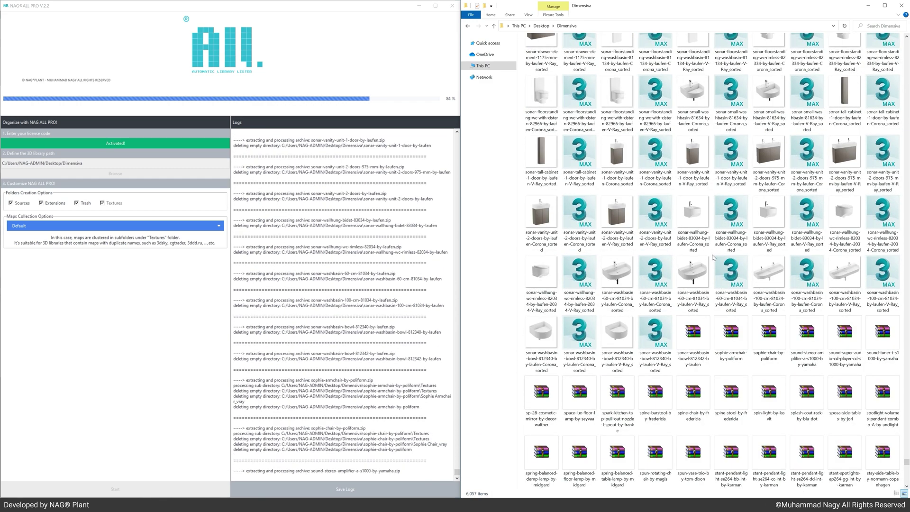
{"action": "scroll", "coordinate": [714, 258], "scroll_direction": "down", "scroll_amount": 3}
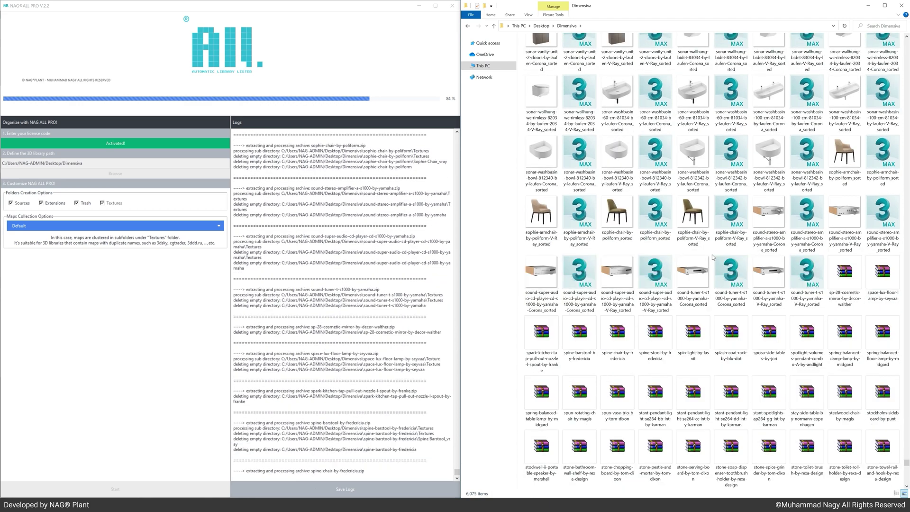
{"action": "scroll", "coordinate": [713, 257], "scroll_direction": "down", "scroll_amount": 3}
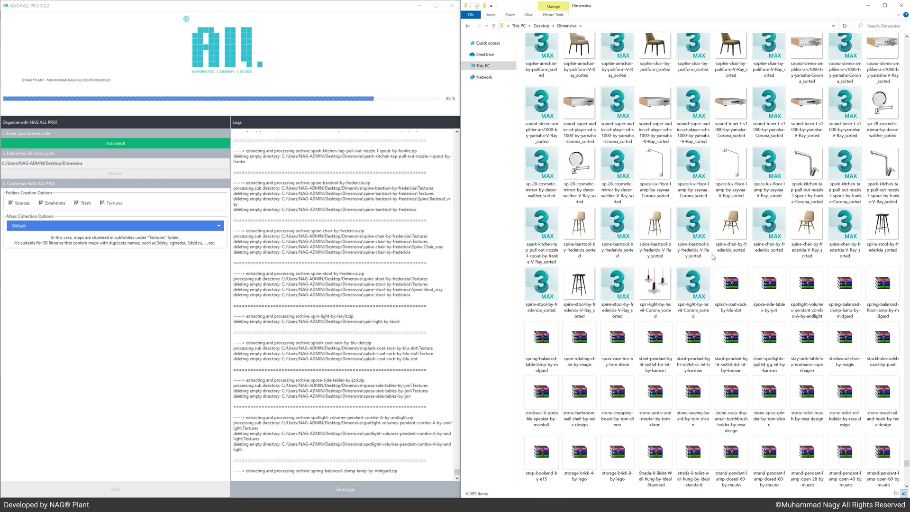
{"action": "scroll", "coordinate": [713, 257], "scroll_direction": "down", "scroll_amount": 3}
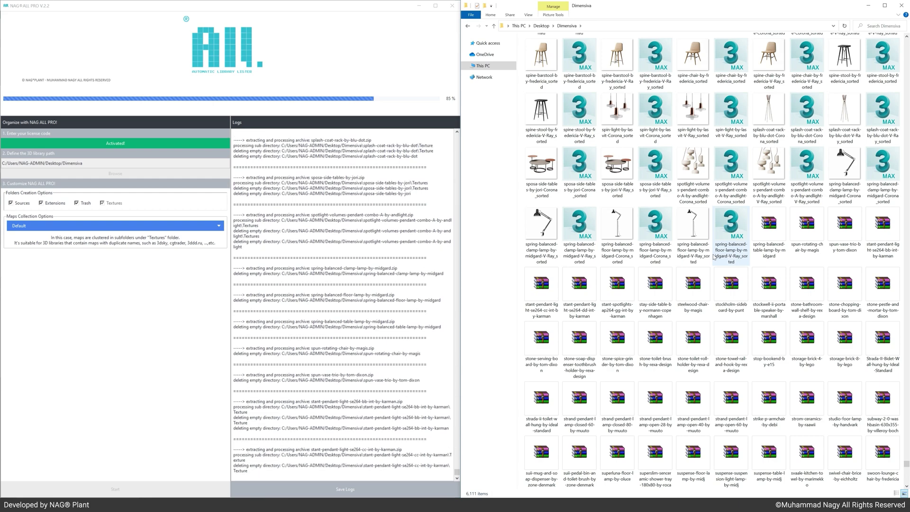
{"action": "scroll", "coordinate": [714, 257], "scroll_direction": "down", "scroll_amount": 1}
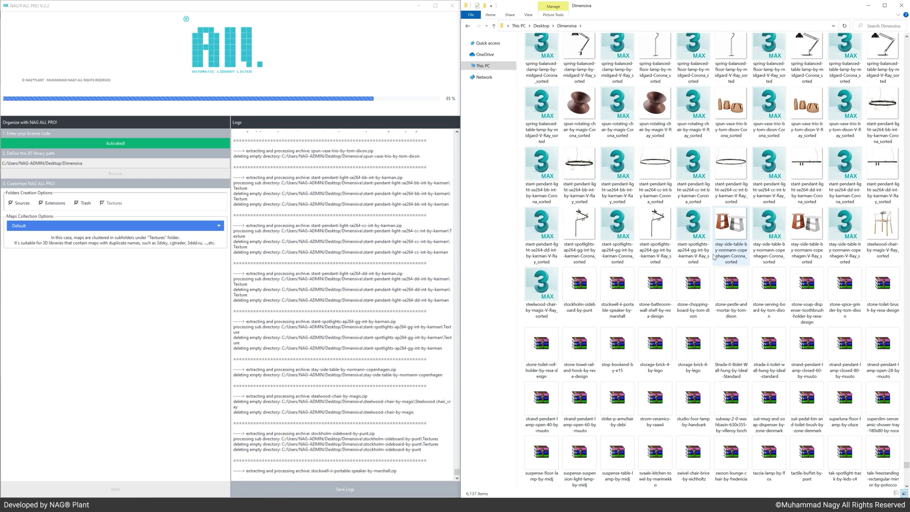
{"action": "scroll", "coordinate": [715, 258], "scroll_direction": "down", "scroll_amount": 3}
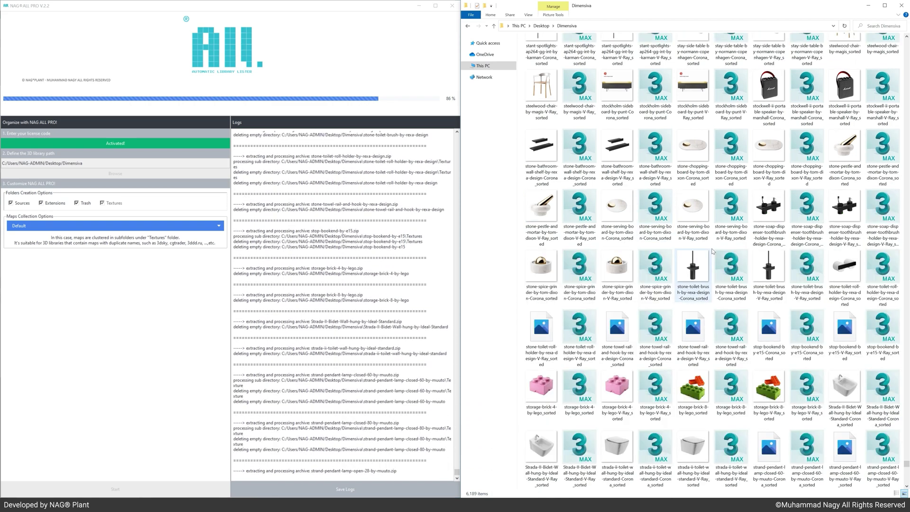
{"action": "scroll", "coordinate": [712, 252], "scroll_direction": "down", "scroll_amount": 4}
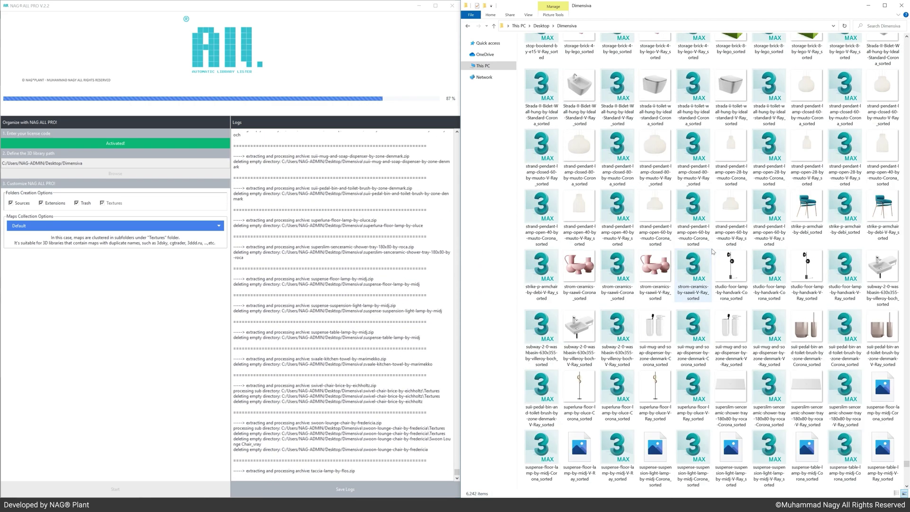
{"action": "scroll", "coordinate": [713, 251], "scroll_direction": "down", "scroll_amount": 4}
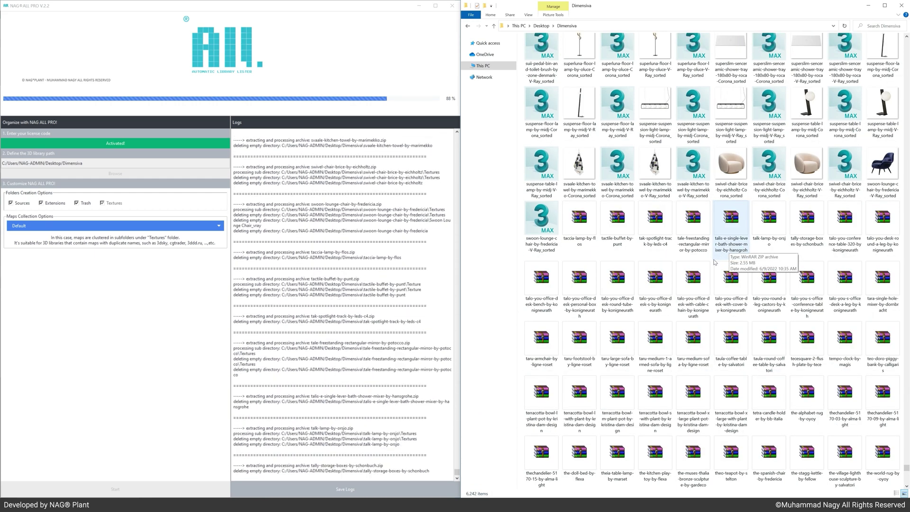
Step: Examine the T models as they are sorted, from the taccia lamp to the twirling bird decorations, alongside the archives still waiting
{"action": "scroll", "coordinate": [714, 262], "scroll_direction": "down", "scroll_amount": 2}
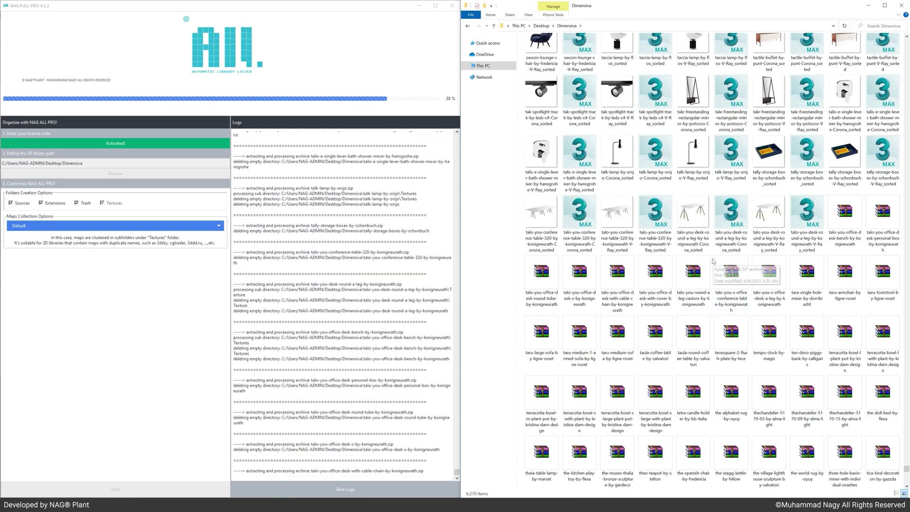
{"action": "scroll", "coordinate": [714, 262], "scroll_direction": "down", "scroll_amount": 3}
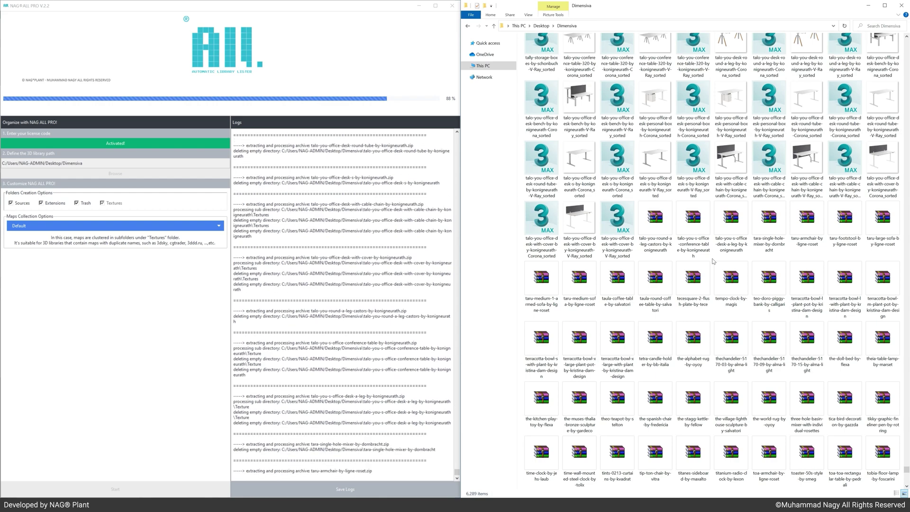
{"action": "scroll", "coordinate": [714, 262], "scroll_direction": "down", "scroll_amount": 3}
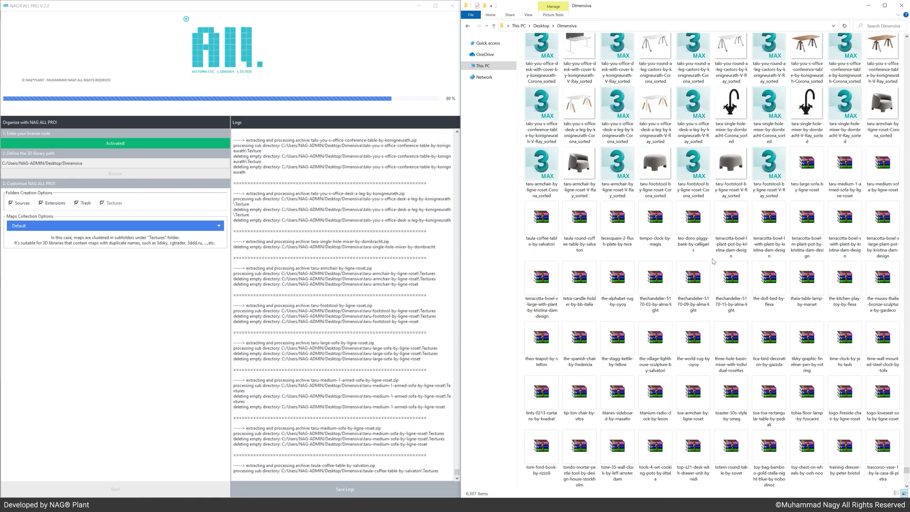
{"action": "scroll", "coordinate": [714, 261], "scroll_direction": "down", "scroll_amount": 2}
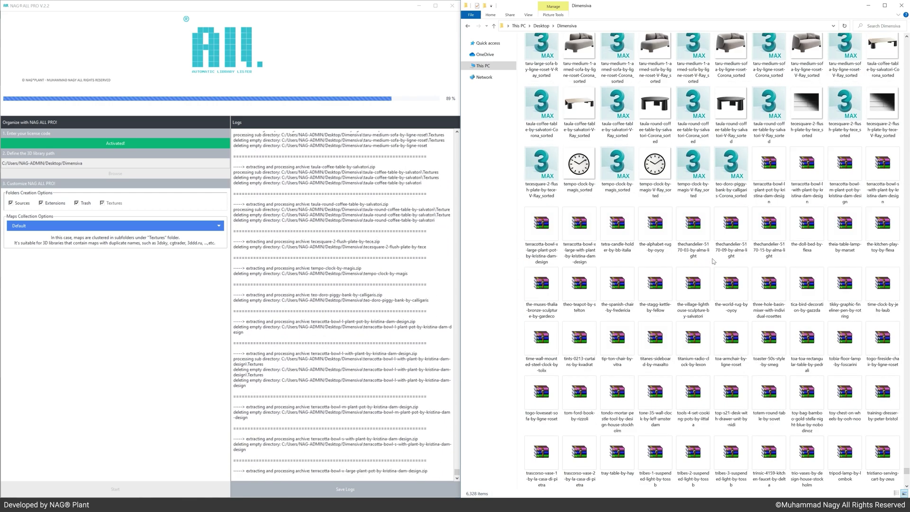
{"action": "scroll", "coordinate": [714, 261], "scroll_direction": "down", "scroll_amount": 3}
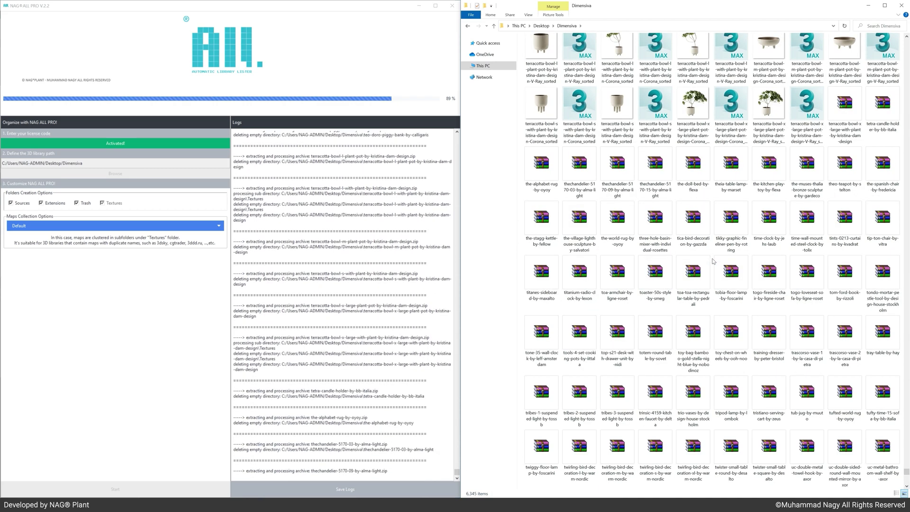
{"action": "scroll", "coordinate": [714, 261], "scroll_direction": "down", "scroll_amount": 3}
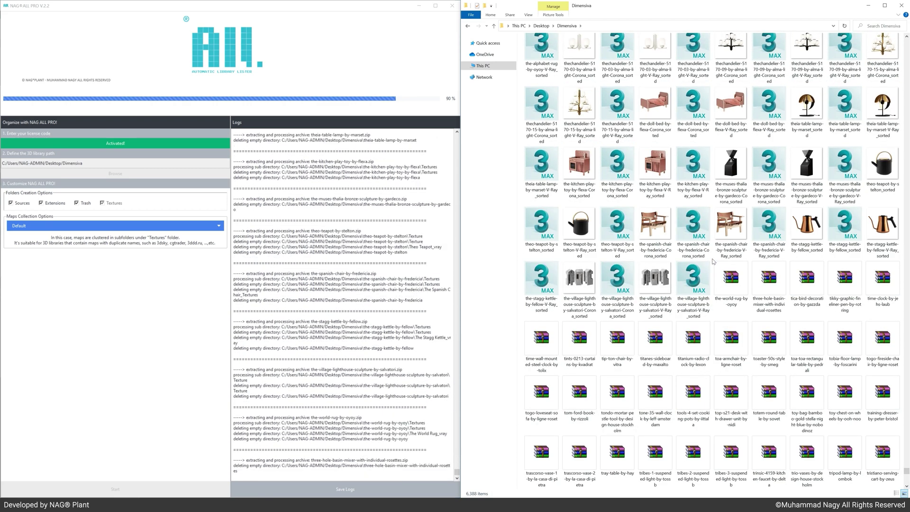
{"action": "scroll", "coordinate": [714, 269], "scroll_direction": "down", "scroll_amount": 6}
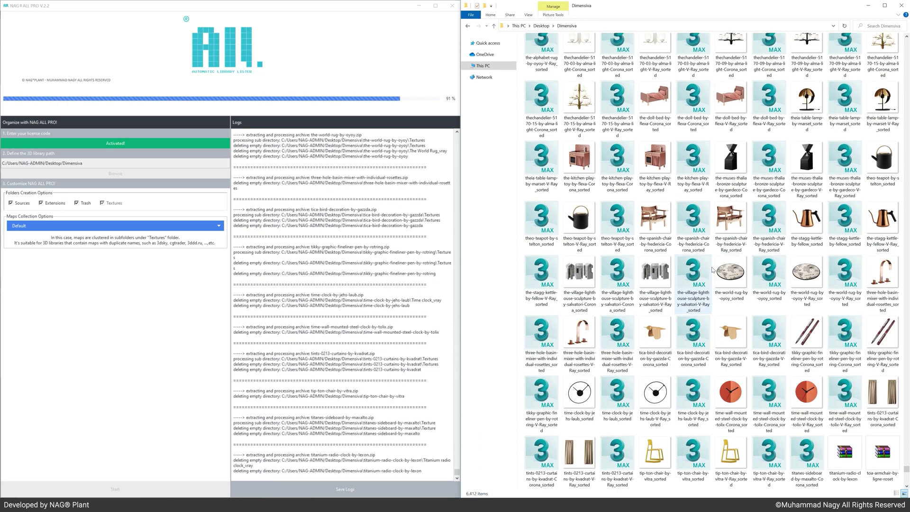
{"action": "scroll", "coordinate": [713, 270], "scroll_direction": "down", "scroll_amount": 3}
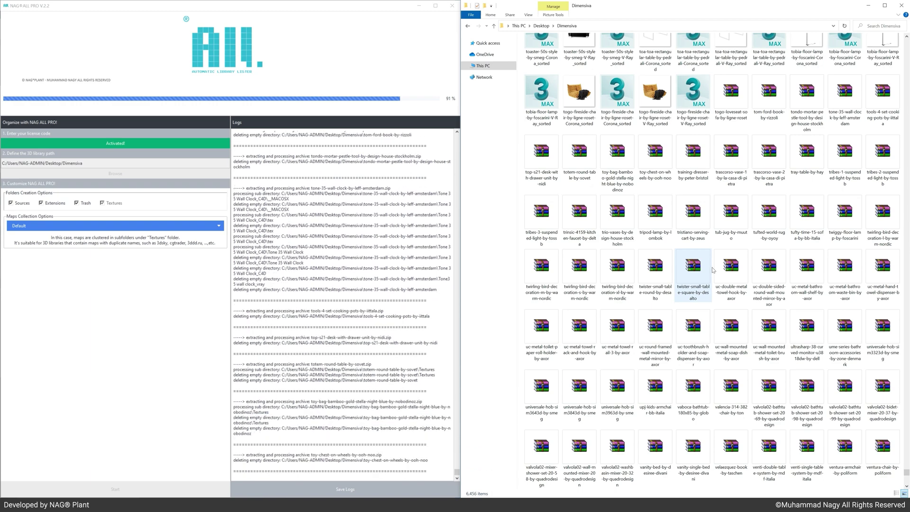
{"action": "scroll", "coordinate": [714, 269], "scroll_direction": "down", "scroll_amount": 2}
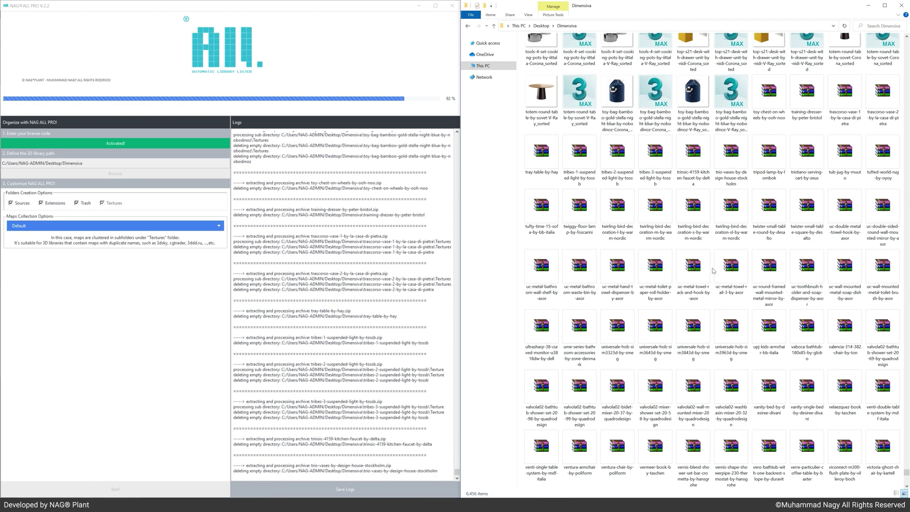
{"action": "scroll", "coordinate": [714, 270], "scroll_direction": "down", "scroll_amount": 3}
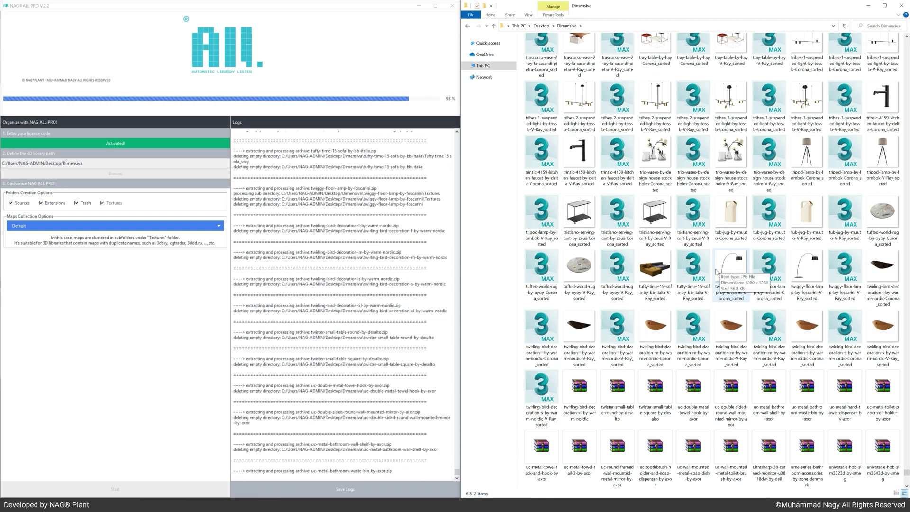
Step: Follow the remaining models from the U bathroom accessories to the zuma armchair, and inspect the final line of the log
{"action": "scroll", "coordinate": [716, 272], "scroll_direction": "down", "scroll_amount": 5}
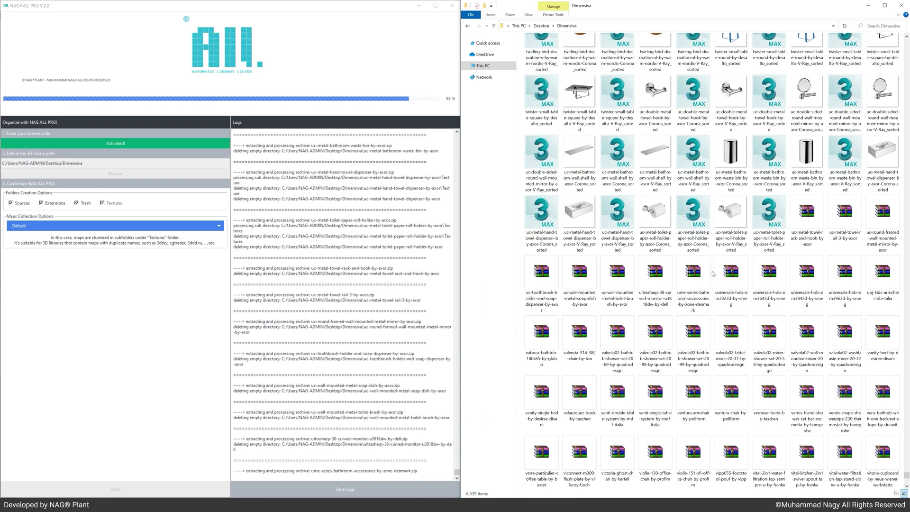
{"action": "scroll", "coordinate": [713, 274], "scroll_direction": "down", "scroll_amount": 5}
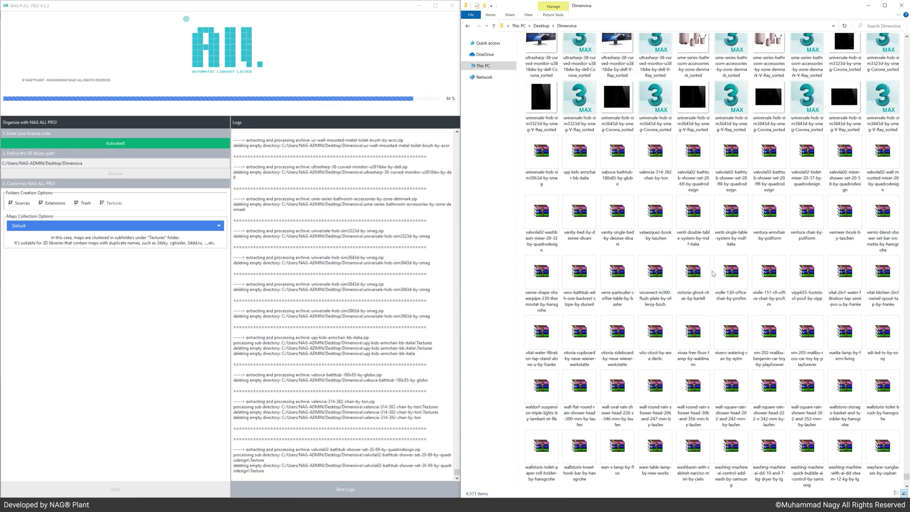
{"action": "scroll", "coordinate": [713, 273], "scroll_direction": "down", "scroll_amount": 3}
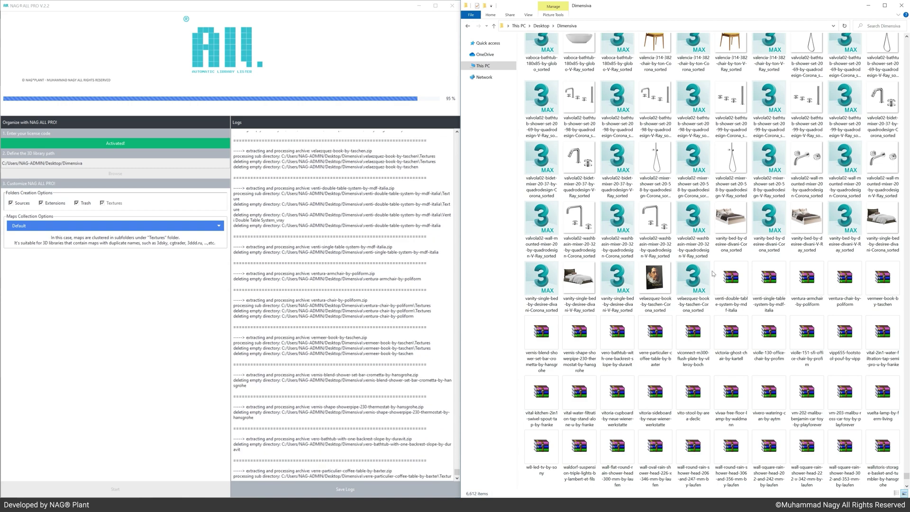
{"action": "scroll", "coordinate": [714, 274], "scroll_direction": "down", "scroll_amount": 6}
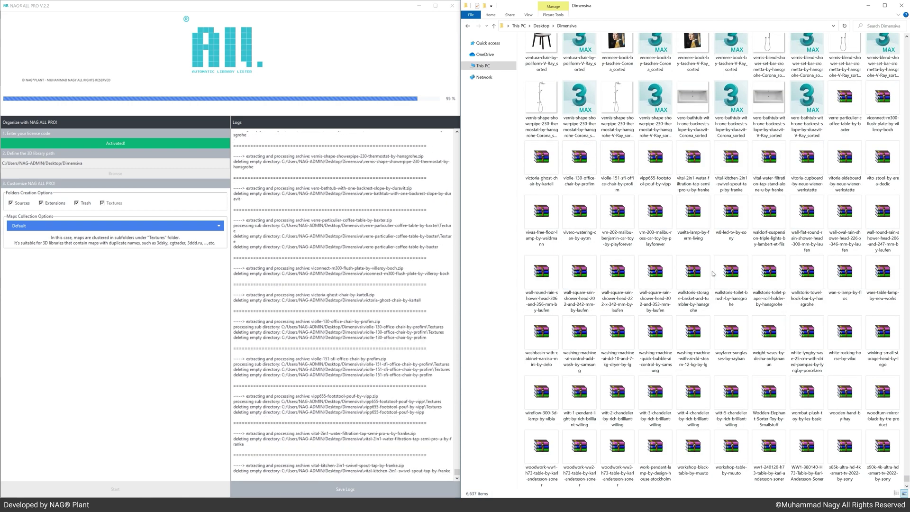
{"action": "scroll", "coordinate": [713, 273], "scroll_direction": "down", "scroll_amount": 3}
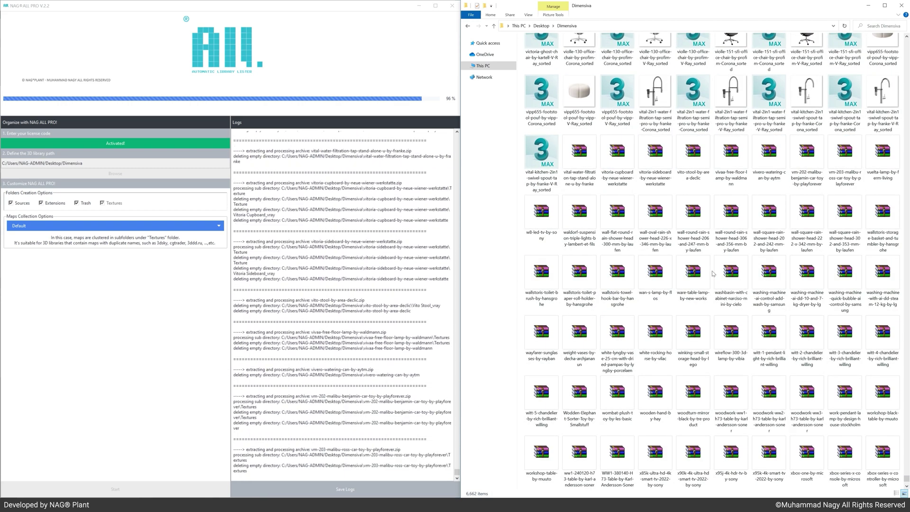
{"action": "scroll", "coordinate": [714, 274], "scroll_direction": "down", "scroll_amount": 3}
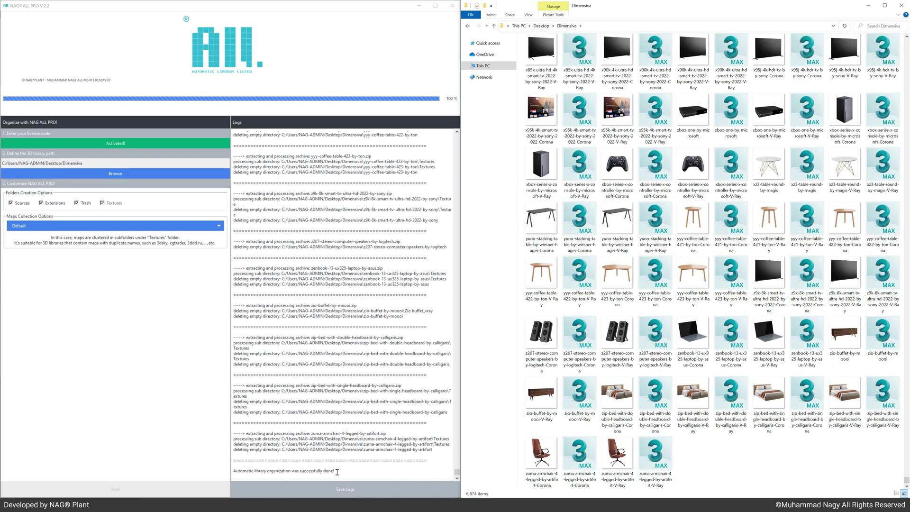
{"action": "left_click_drag", "start_coordinate": [337, 472], "coordinate": [234, 469]}
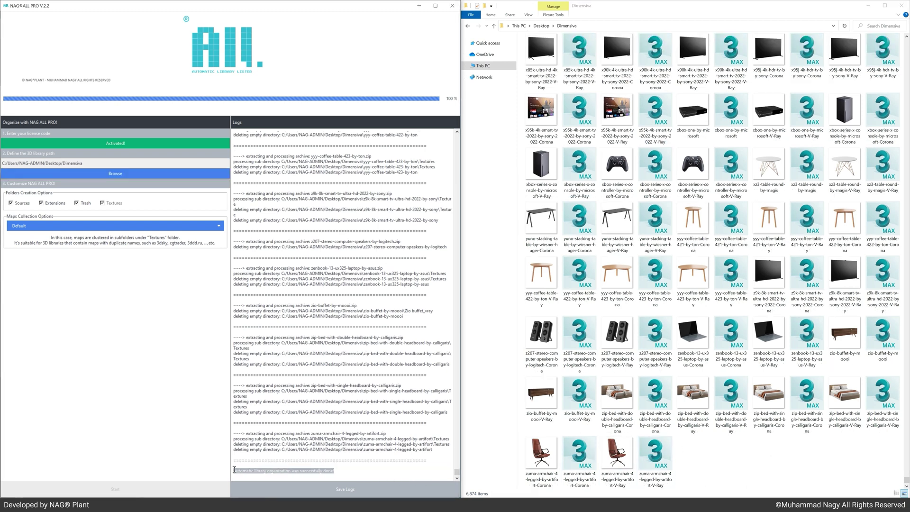
{"action": "left_click", "coordinate": [385, 449]}
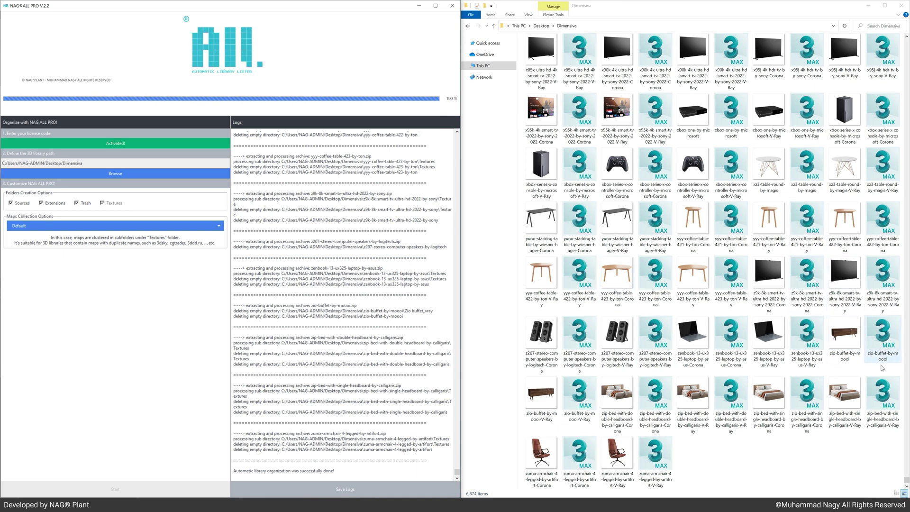
Step: Browse the Dimensiva folder back to its beginning with medium icons and restore the large icon layout
{"action": "left_click", "coordinate": [527, 16]}
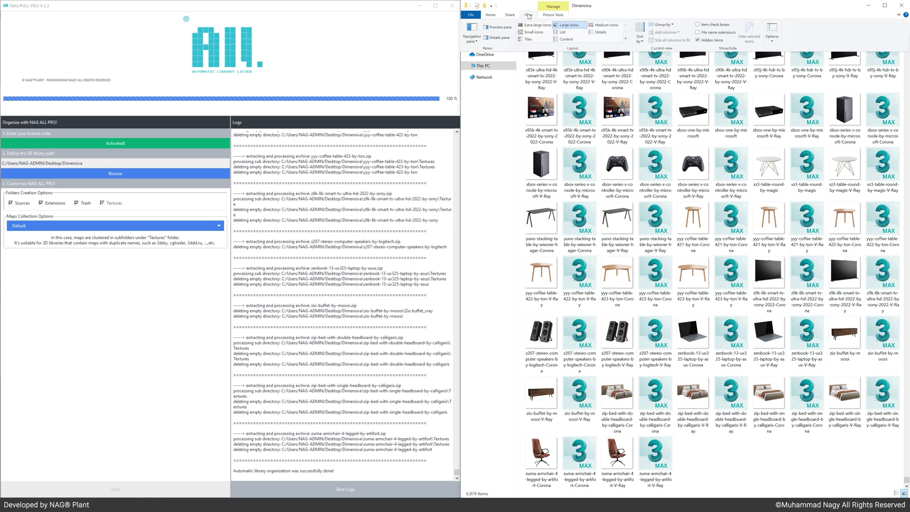
{"action": "left_click", "coordinate": [608, 27]}
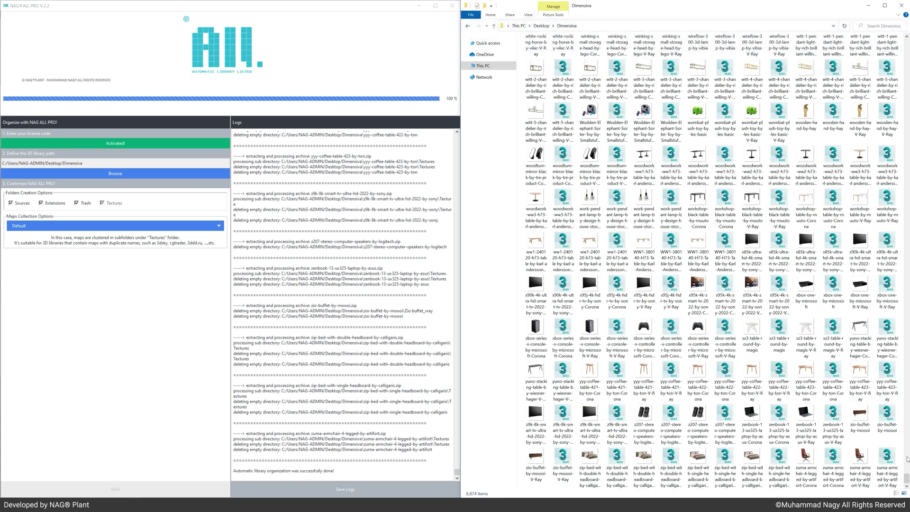
{"action": "left_click_drag", "start_coordinate": [907, 478], "coordinate": [871, 43]}
{"action": "left_click", "coordinate": [529, 15]}
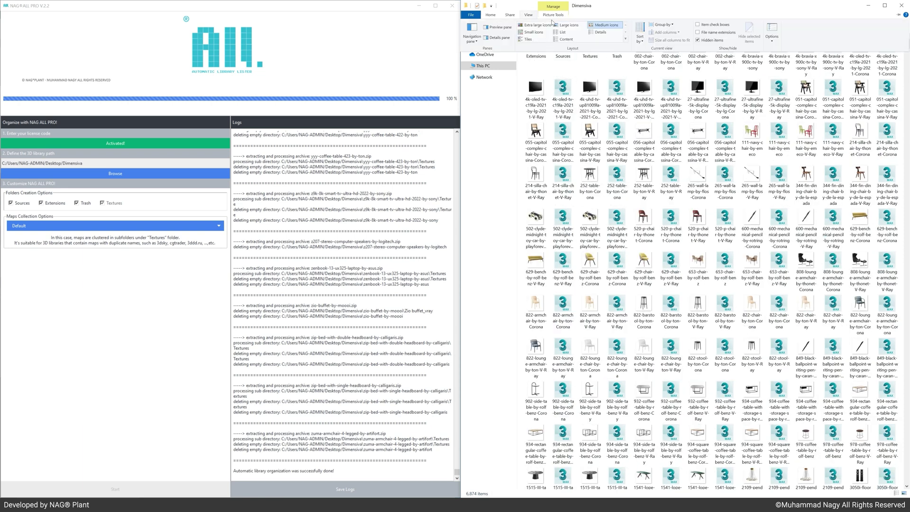
{"action": "left_click", "coordinate": [566, 25]}
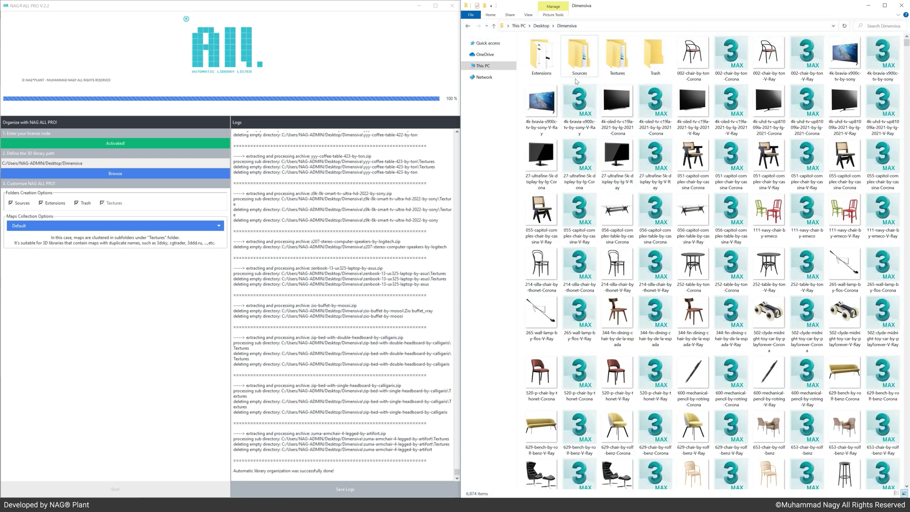
Step: Open the Extensions folder inside Dimensiva and maximize its window
{"action": "left_click", "coordinate": [540, 63]}
{"action": "double_click", "coordinate": [547, 59]}
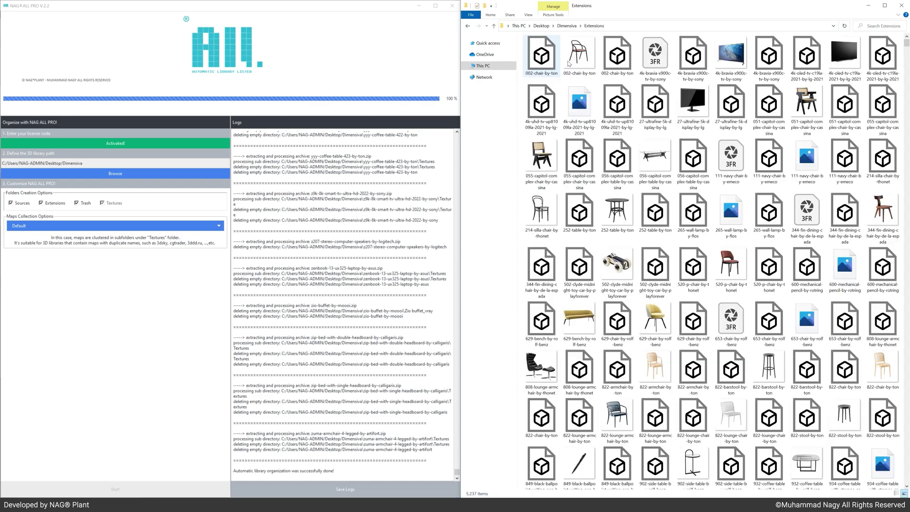
{"action": "left_click", "coordinate": [885, 5]}
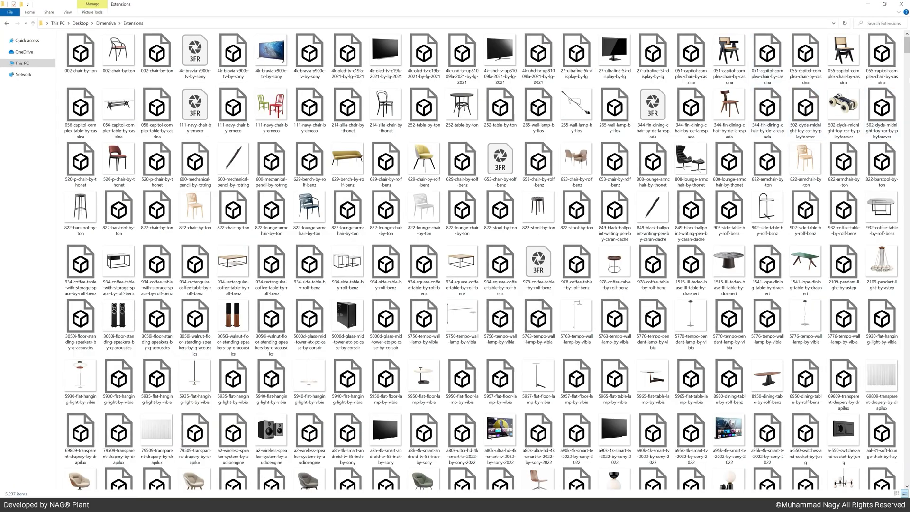
Step: Look through the files collected in the Extensions folder and return to the Dimensiva folder
{"action": "scroll", "coordinate": [907, 51], "scroll_direction": "down", "scroll_amount": 20}
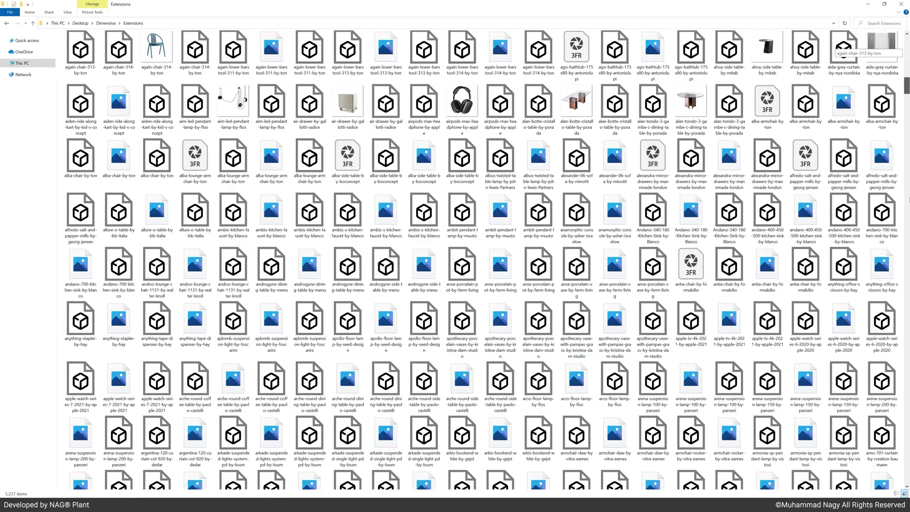
{"action": "scroll", "coordinate": [908, 97], "scroll_direction": "up", "scroll_amount": 20}
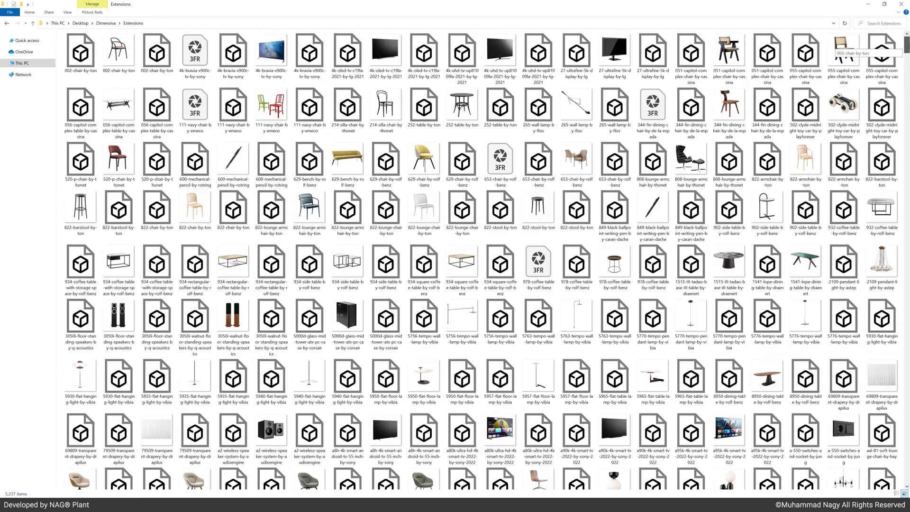
{"action": "left_click", "coordinate": [33, 26]}
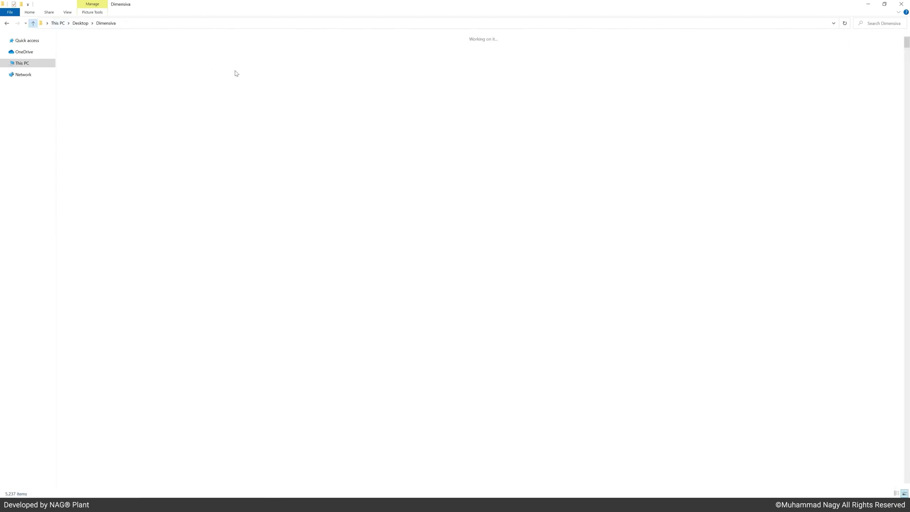
Step: Inspect the Healthy, Previews and Damaged folders inside Sources, and go back to the Dimensiva folder
{"action": "double_click", "coordinate": [128, 58]}
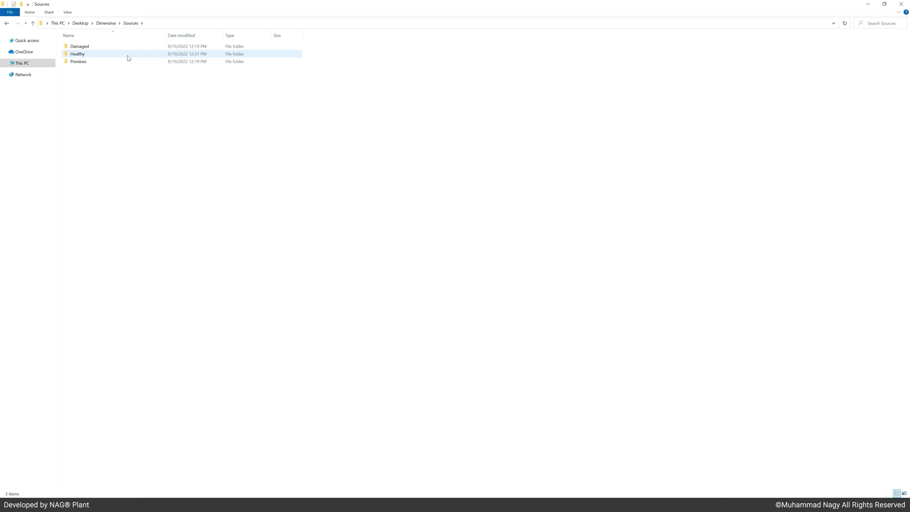
{"action": "double_click", "coordinate": [80, 54]}
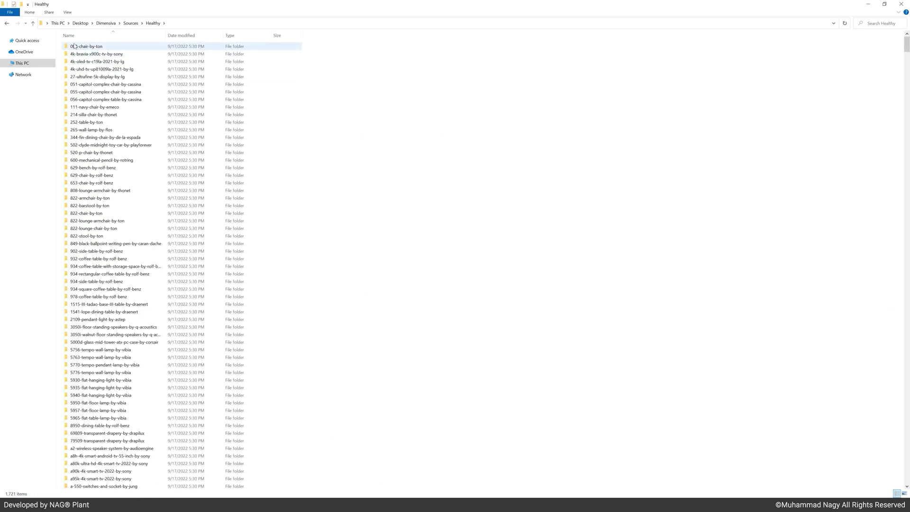
{"action": "left_click", "coordinate": [33, 23]}
{"action": "double_click", "coordinate": [66, 60]}
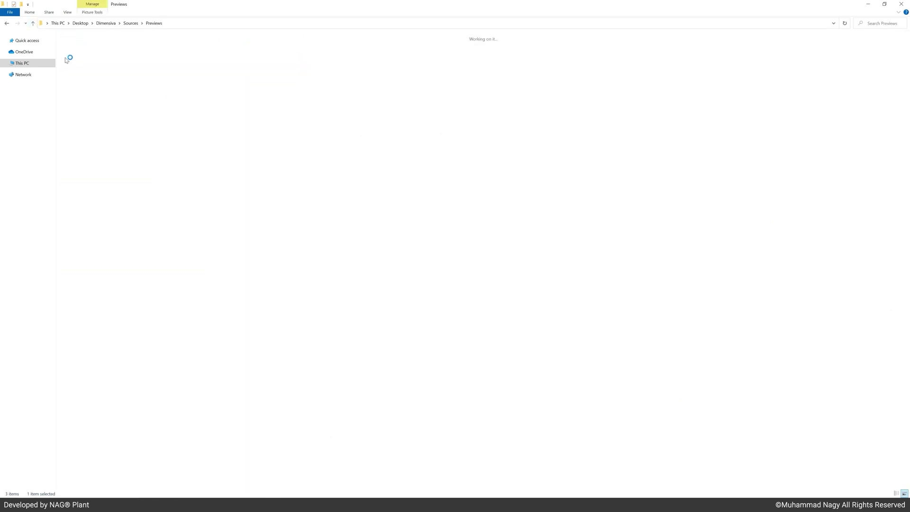
{"action": "left_click", "coordinate": [33, 23]}
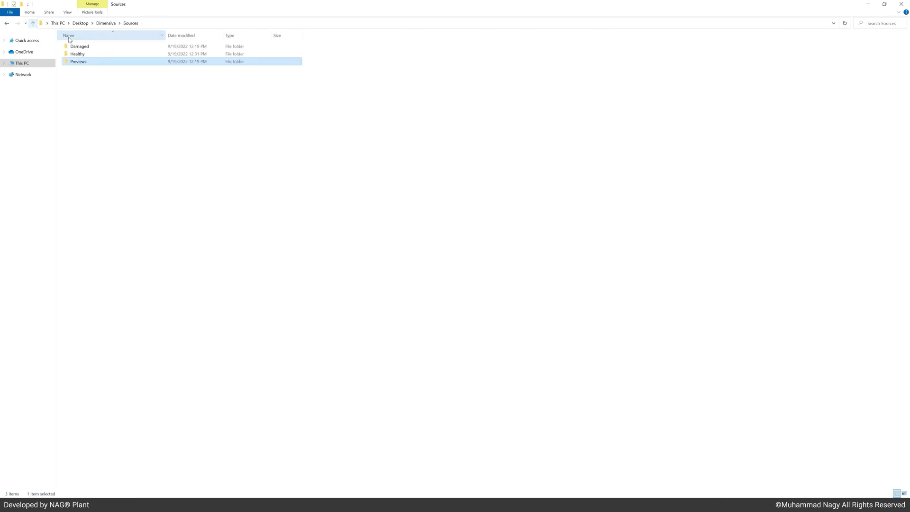
{"action": "double_click", "coordinate": [69, 46]}
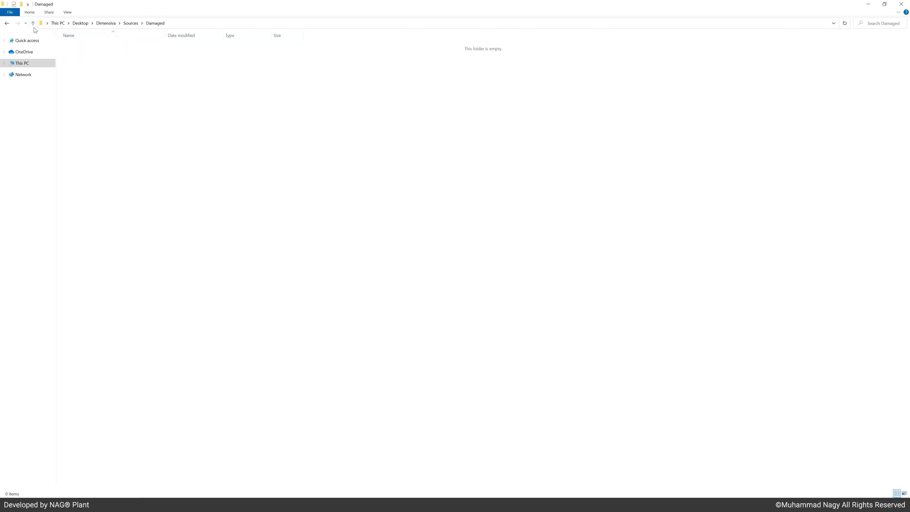
{"action": "left_click", "coordinate": [33, 23]}
{"action": "left_click", "coordinate": [33, 22]}
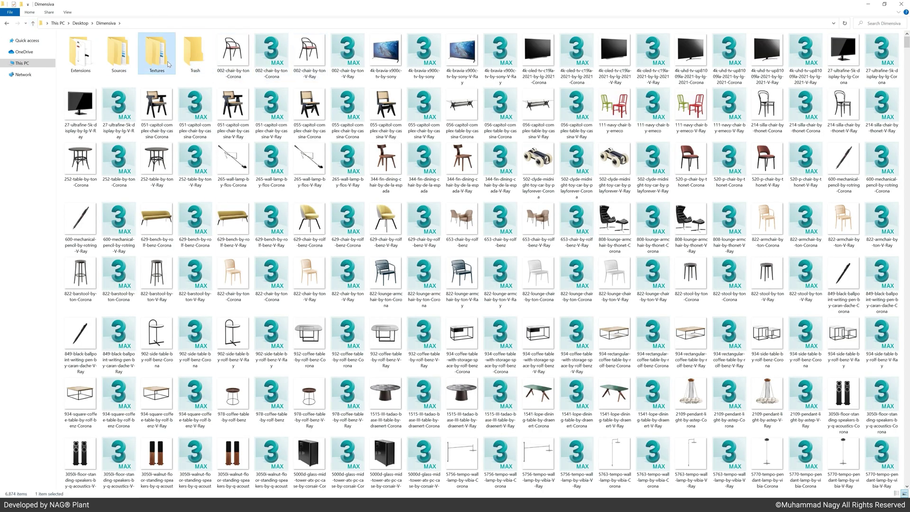
Step: Check several model folders inside Textures, such as 002-chair-by-ton and aal-81-soft-lounge-chair-by-hay, and return to the Dimensiva folder
{"action": "double_click", "coordinate": [157, 52]}
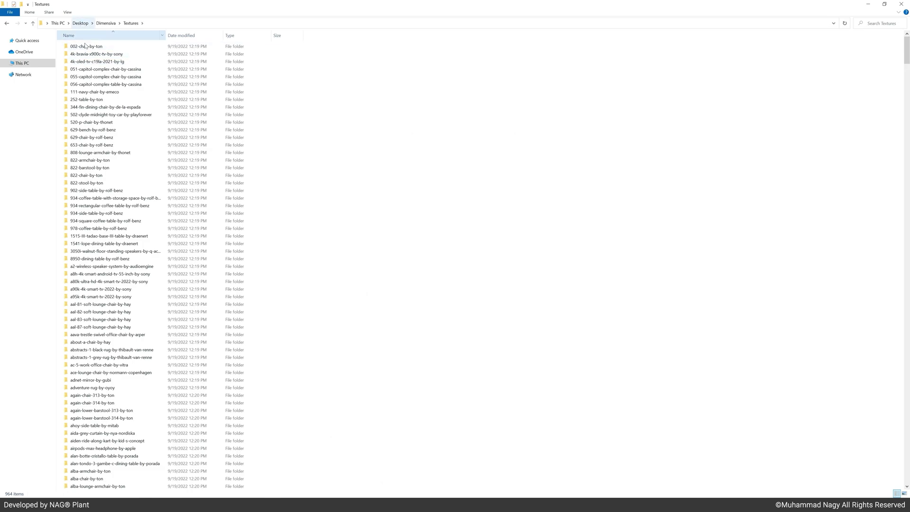
{"action": "double_click", "coordinate": [86, 46]}
{"action": "left_click", "coordinate": [34, 24]}
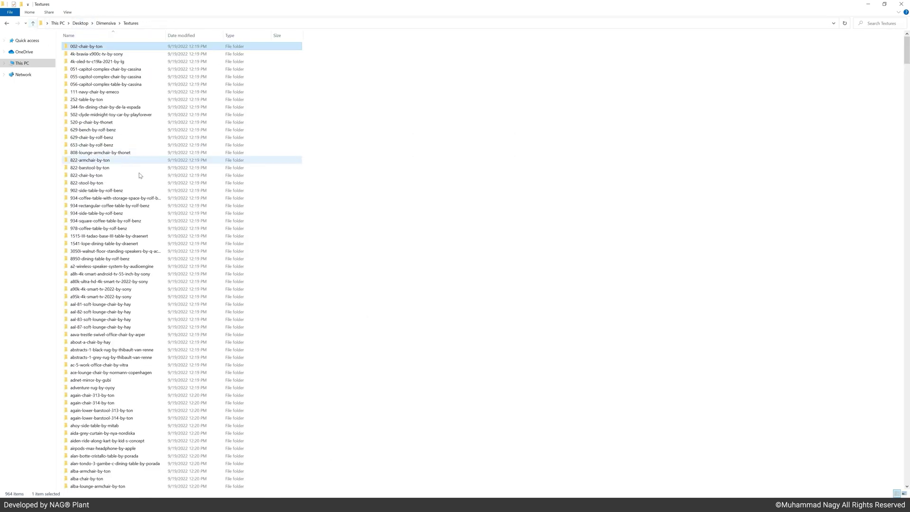
{"action": "double_click", "coordinate": [140, 206]}
{"action": "left_click", "coordinate": [33, 23]}
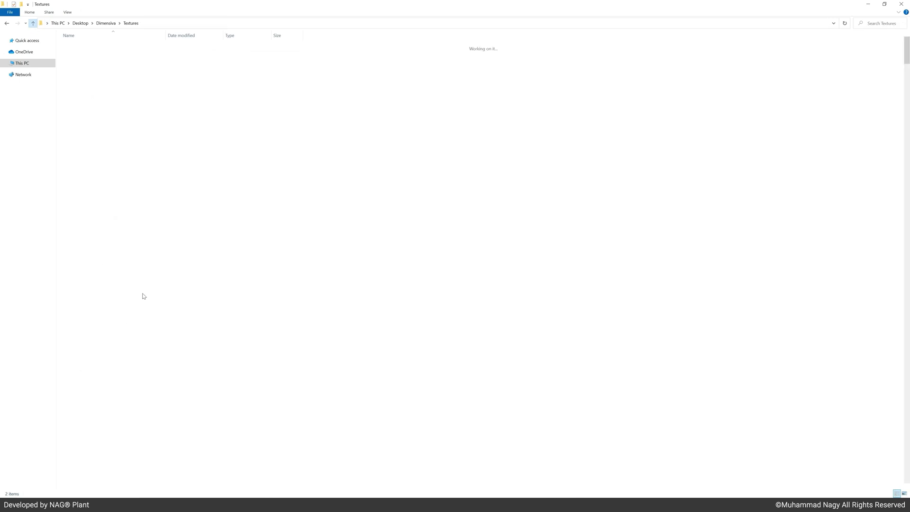
{"action": "double_click", "coordinate": [145, 308]}
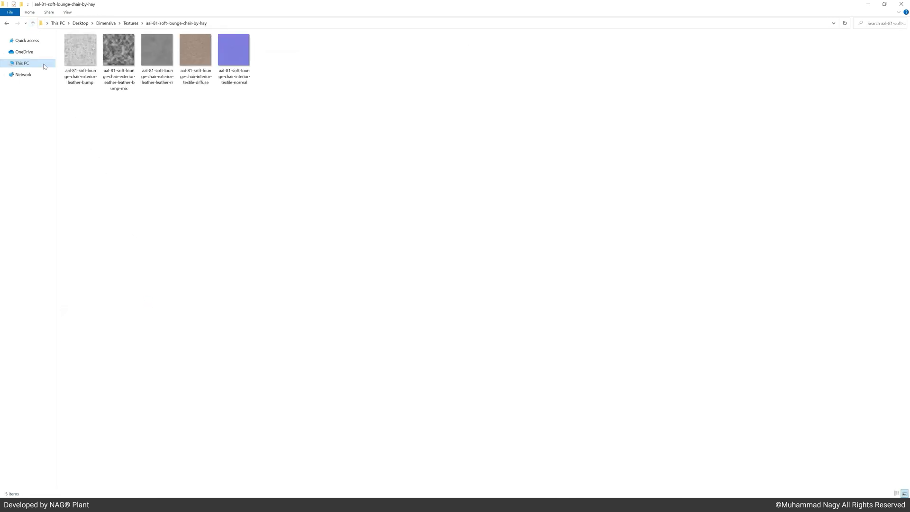
{"action": "left_click", "coordinate": [33, 25]}
{"action": "left_click", "coordinate": [33, 26]}
Step: Check the contents of the Trash folder and return to the sorted models in Dimensiva
{"action": "double_click", "coordinate": [189, 59]}
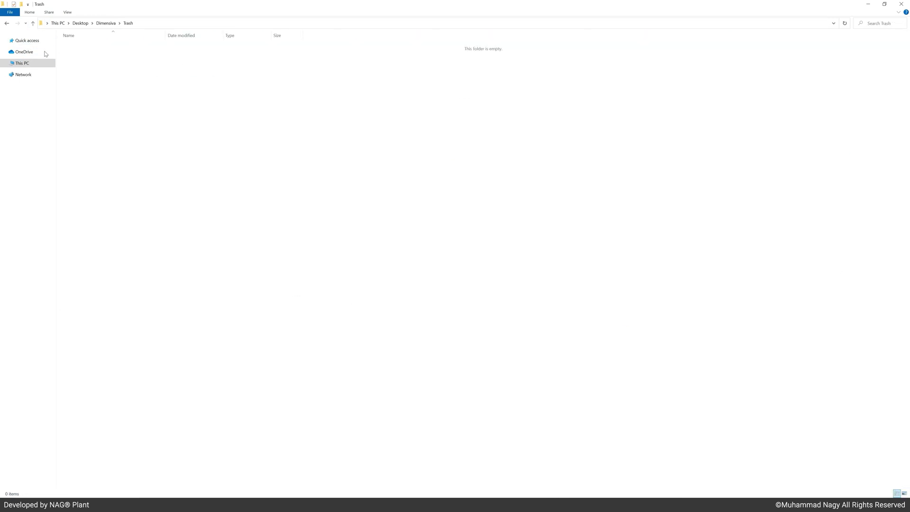
{"action": "left_click", "coordinate": [32, 23]}
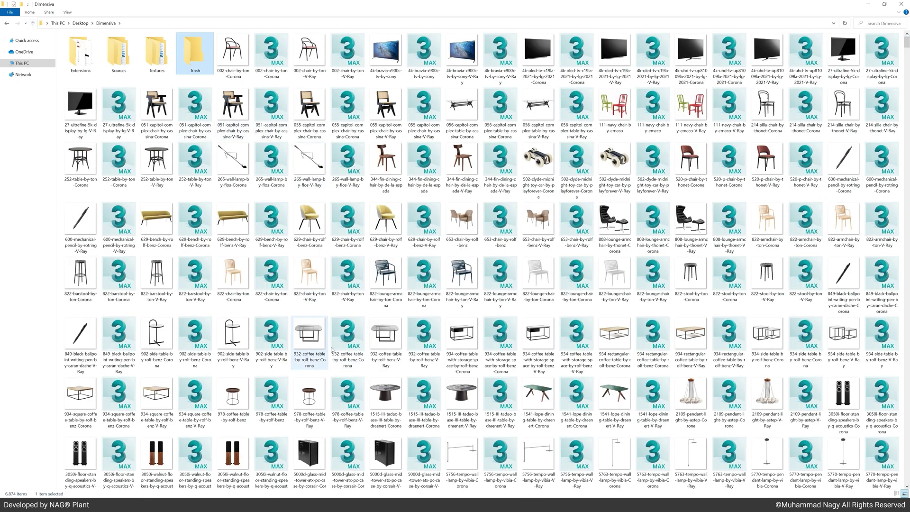
{"action": "scroll", "coordinate": [418, 463], "scroll_direction": "down", "scroll_amount": 1}
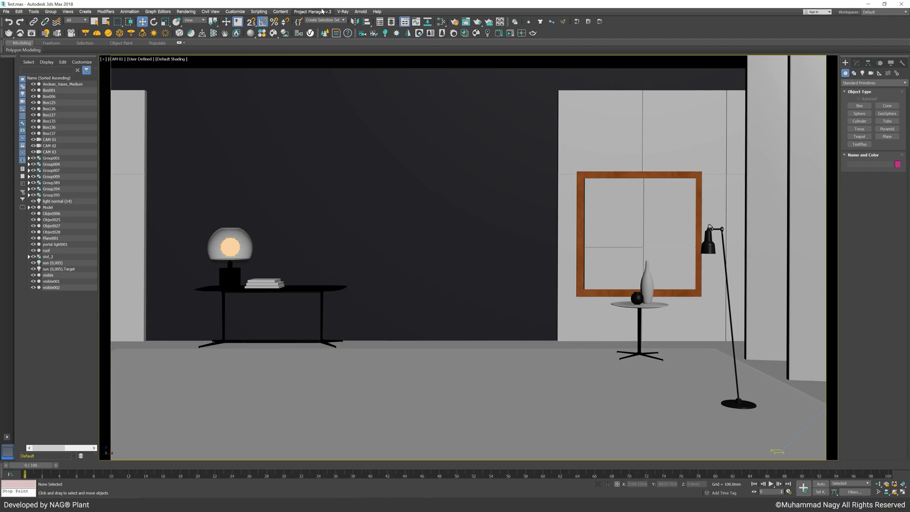
Step: Switch to 3ds Max, open Project Manager and add the Dimensiva folder from the Desktop to its Models library
{"action": "left_click", "coordinate": [322, 11]}
{"action": "left_click", "coordinate": [323, 21]}
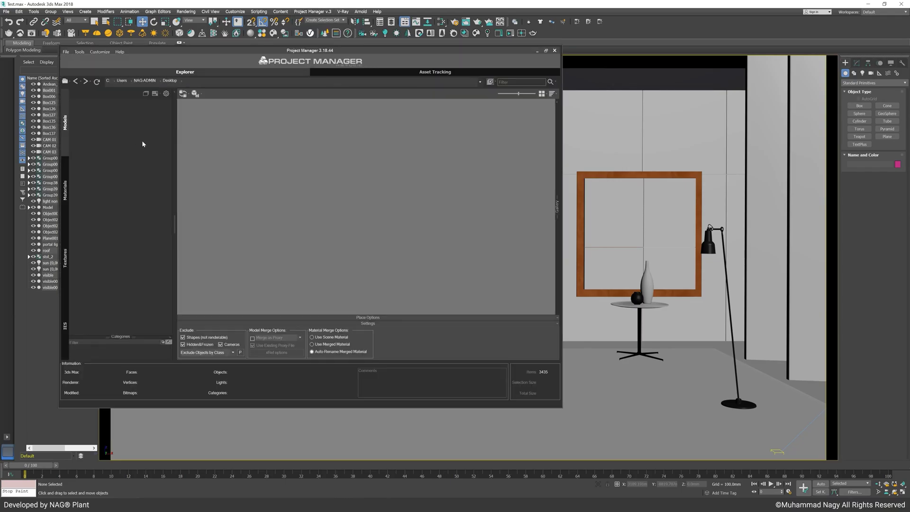
{"action": "right_click", "coordinate": [128, 136]}
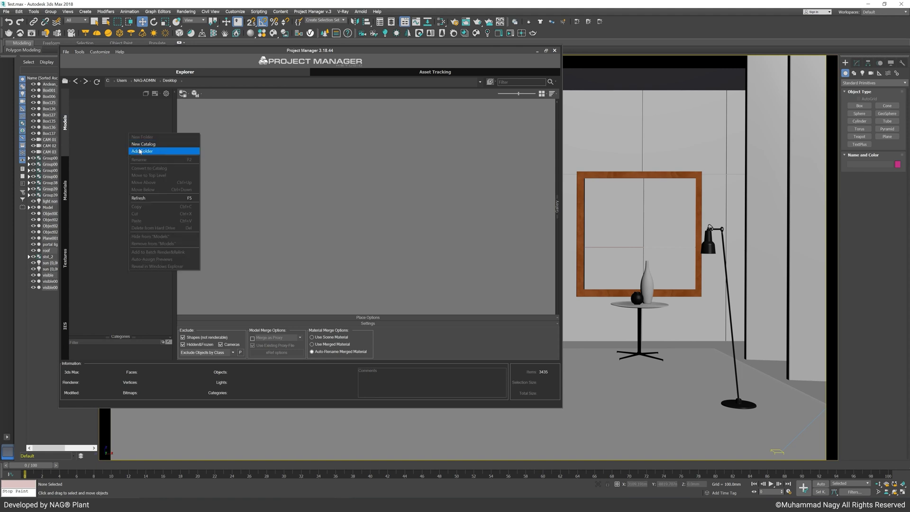
{"action": "left_click", "coordinate": [138, 149]}
{"action": "left_click", "coordinate": [169, 64]}
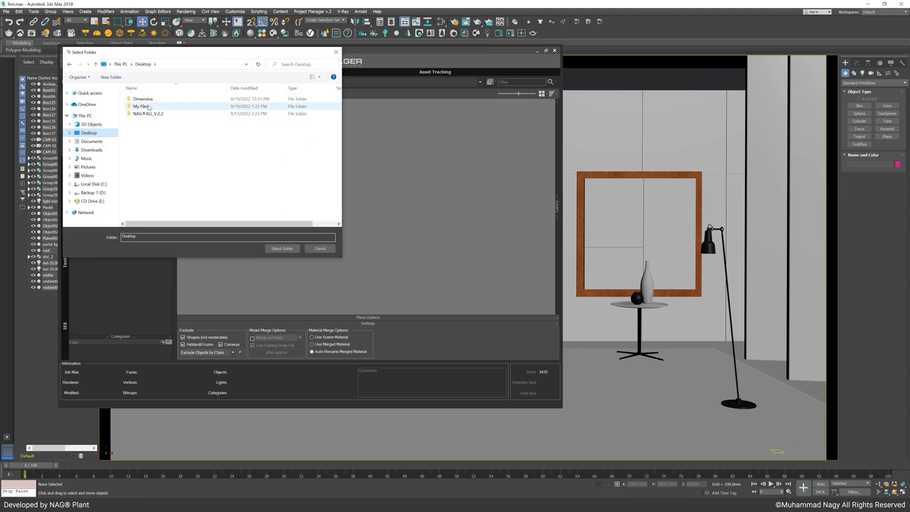
{"action": "left_click", "coordinate": [282, 248]}
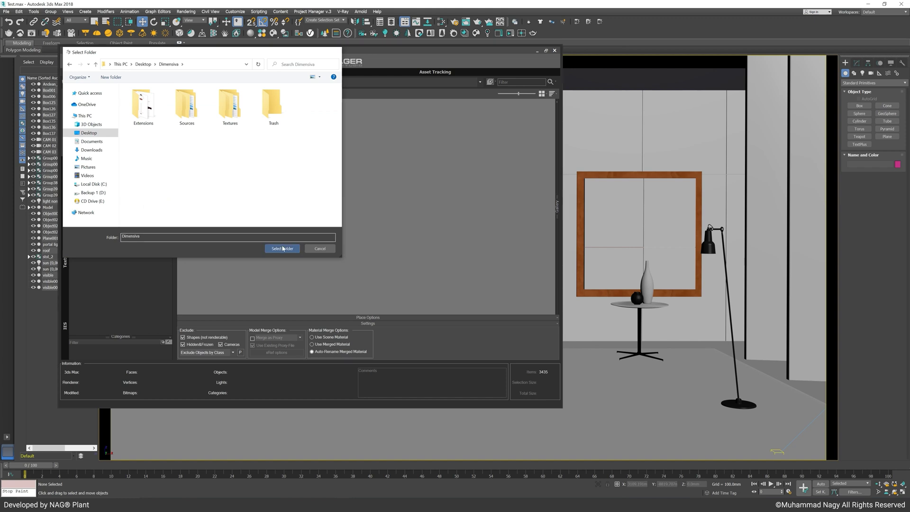
Step: Browse the Dimensiva models in Project Manager with larger thumbnails and maximize its window
{"action": "left_click", "coordinate": [89, 102]}
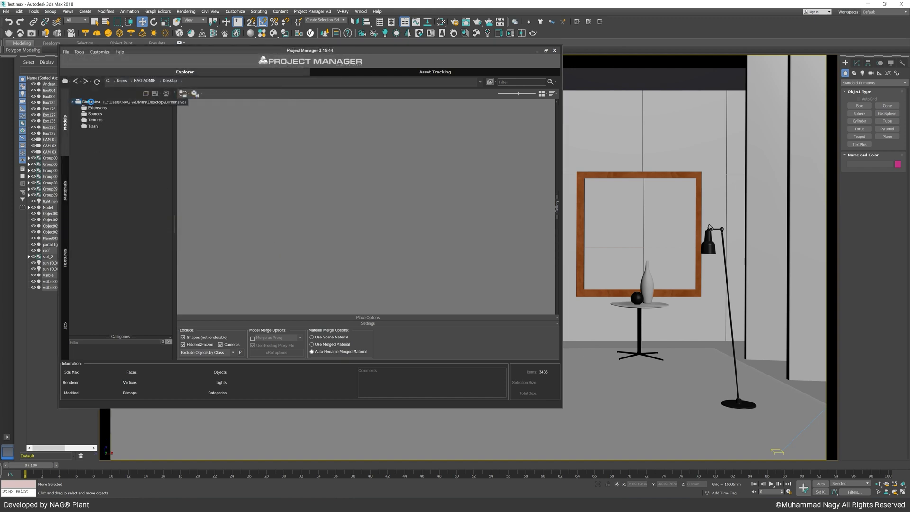
{"action": "left_click", "coordinate": [508, 95]}
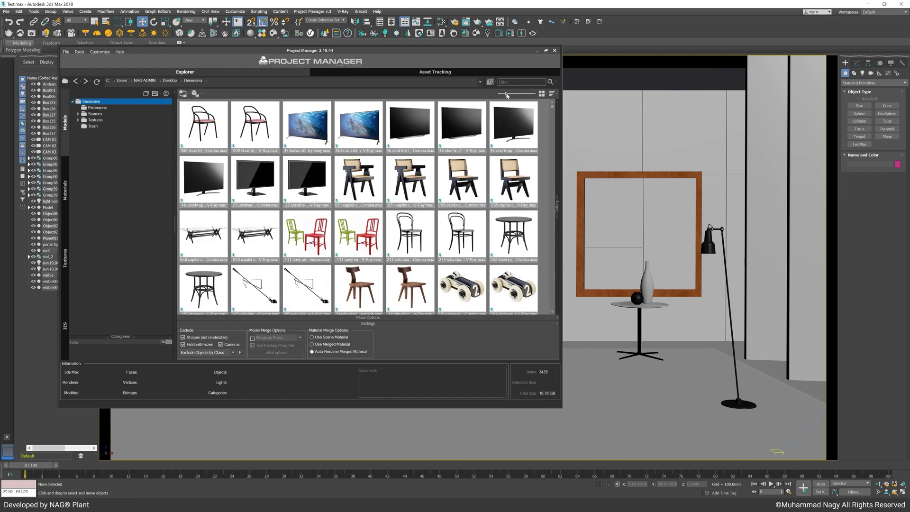
{"action": "scroll", "coordinate": [547, 199], "scroll_direction": "down", "scroll_amount": 10}
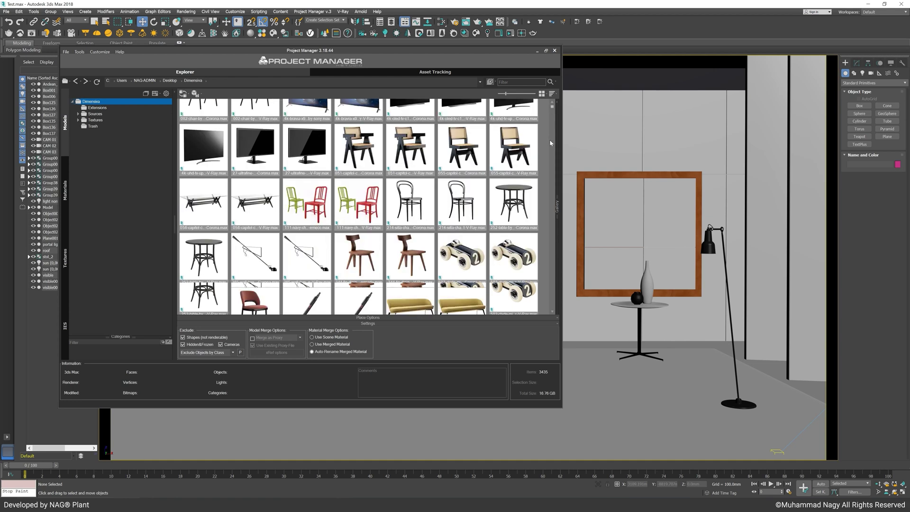
{"action": "scroll", "coordinate": [550, 262], "scroll_direction": "down", "scroll_amount": 15}
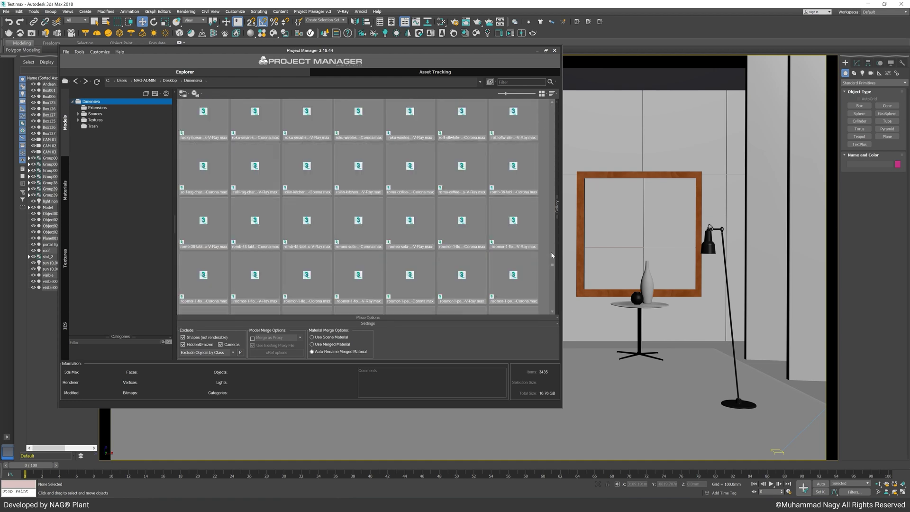
{"action": "left_click", "coordinate": [552, 102]}
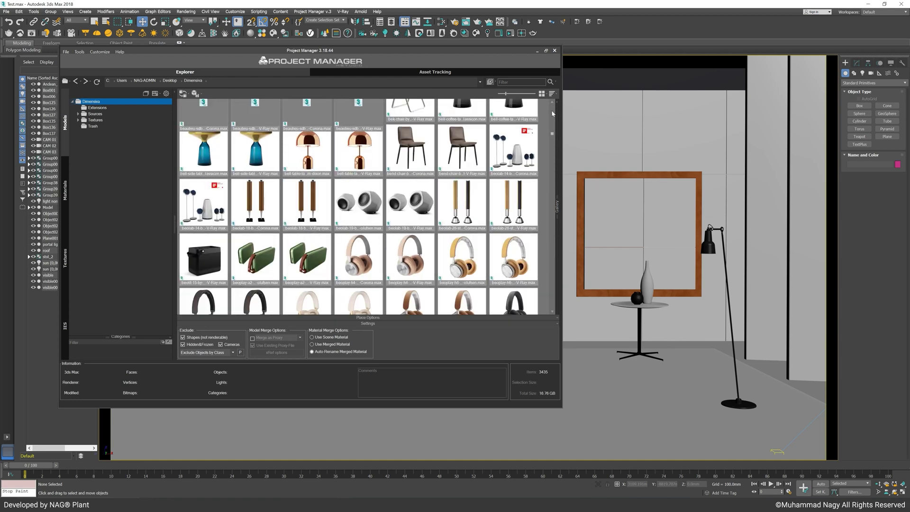
{"action": "left_click", "coordinate": [525, 96]}
{"action": "left_click", "coordinate": [546, 50]}
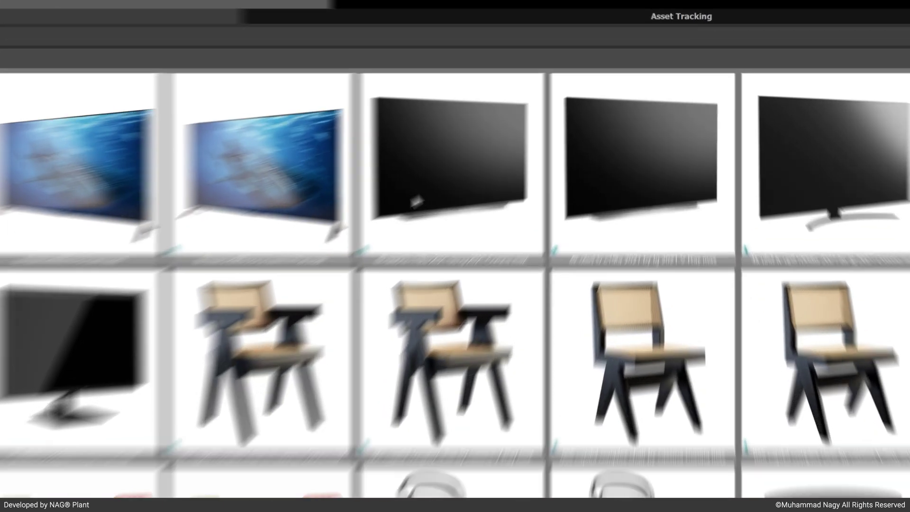
Step: Compare the paired renderer versions of the 4k-bravia-x900c TV and the 051 and 055 capitol complex chairs
{"action": "left_click", "coordinate": [562, 128]}
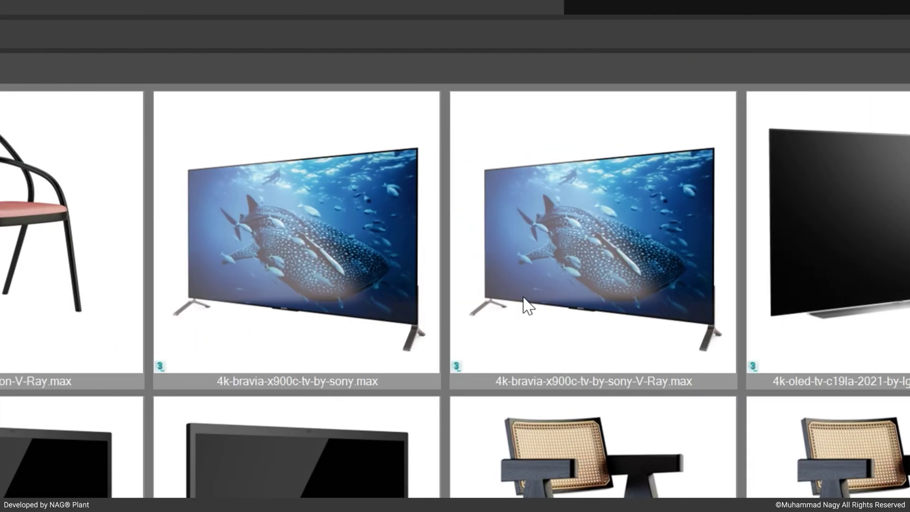
{"action": "left_click", "coordinate": [446, 300]}
{"action": "left_click", "coordinate": [227, 301]}
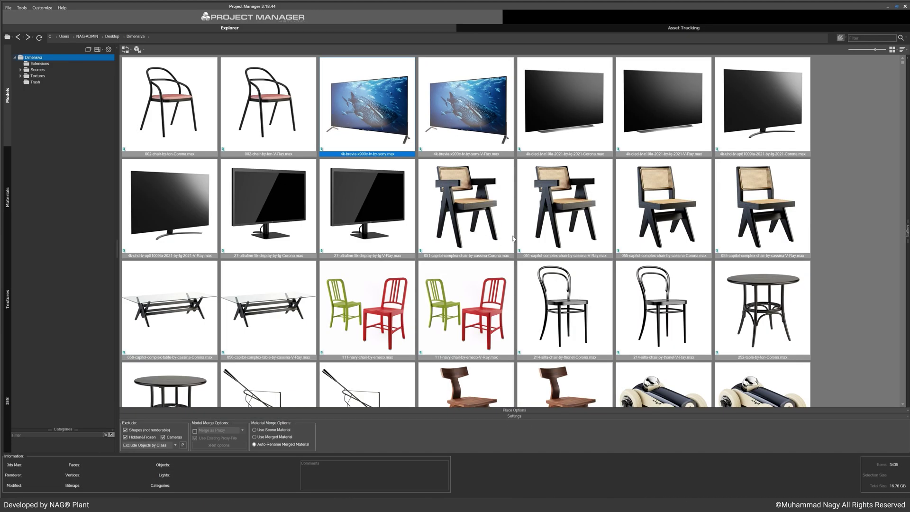
{"action": "left_click", "coordinate": [505, 235]}
{"action": "left_click", "coordinate": [556, 223]}
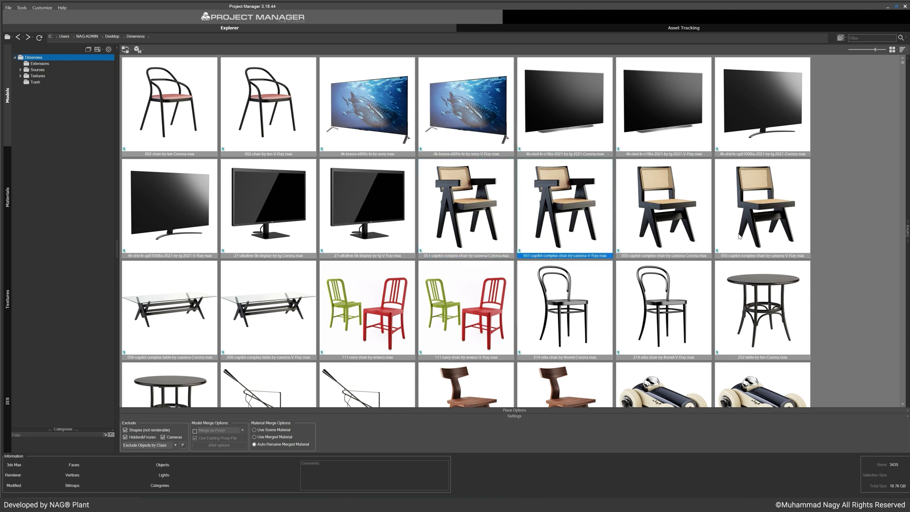
{"action": "left_click", "coordinate": [666, 233]}
{"action": "left_click", "coordinate": [740, 236]}
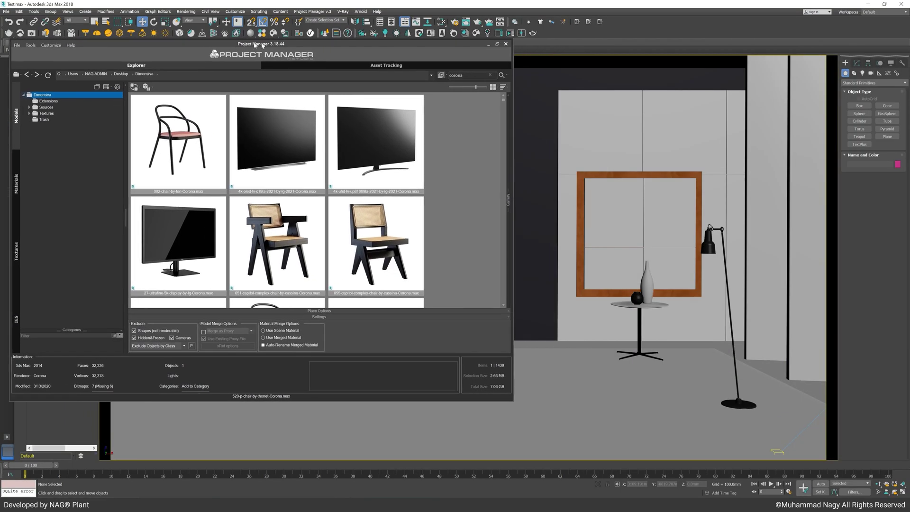
Step: Place the Corona version of the 629-bench-by-rolf-benz on the floor in the middle of the room
{"action": "left_click_drag", "start_coordinate": [256, 45], "coordinate": [204, 35]}
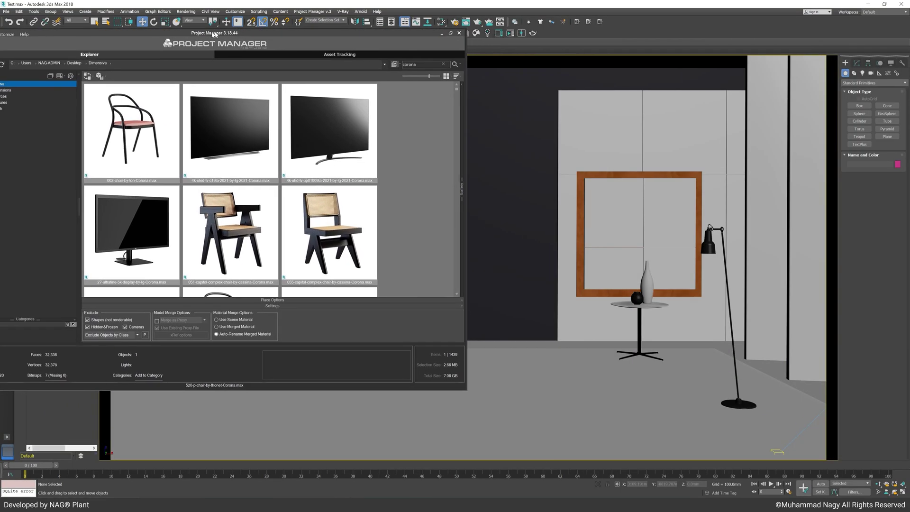
{"action": "scroll", "coordinate": [408, 170], "scroll_direction": "down", "scroll_amount": 3}
{"action": "scroll", "coordinate": [405, 170], "scroll_direction": "down", "scroll_amount": 5}
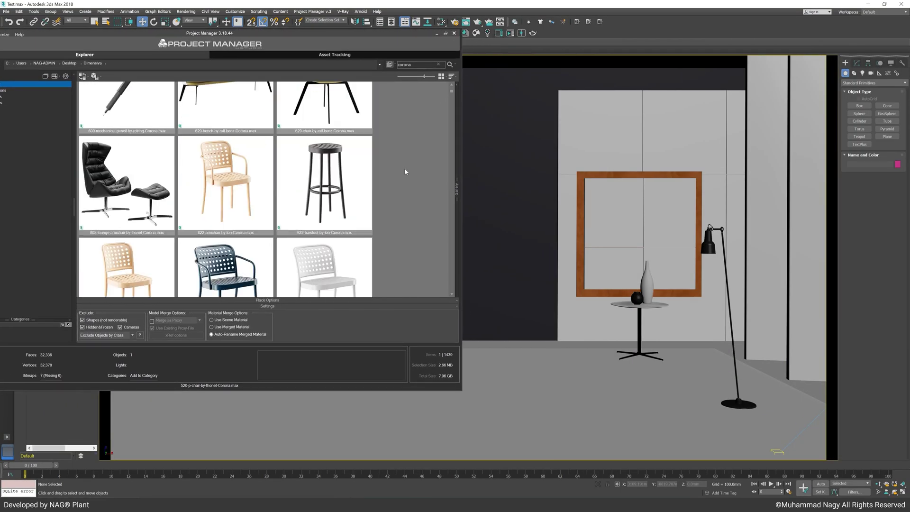
{"action": "left_click_drag", "start_coordinate": [218, 240], "coordinate": [503, 380]}
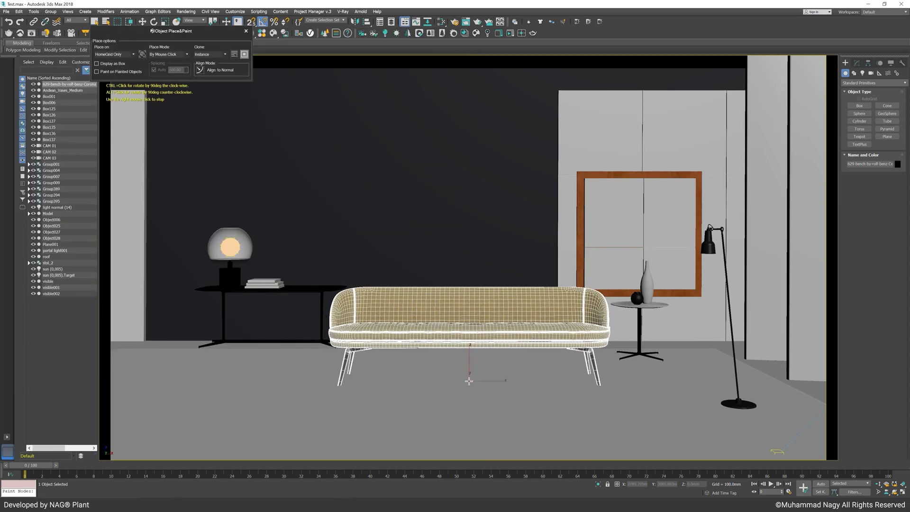
{"action": "left_click", "coordinate": [468, 382]}
{"action": "right_click", "coordinate": [453, 385]}
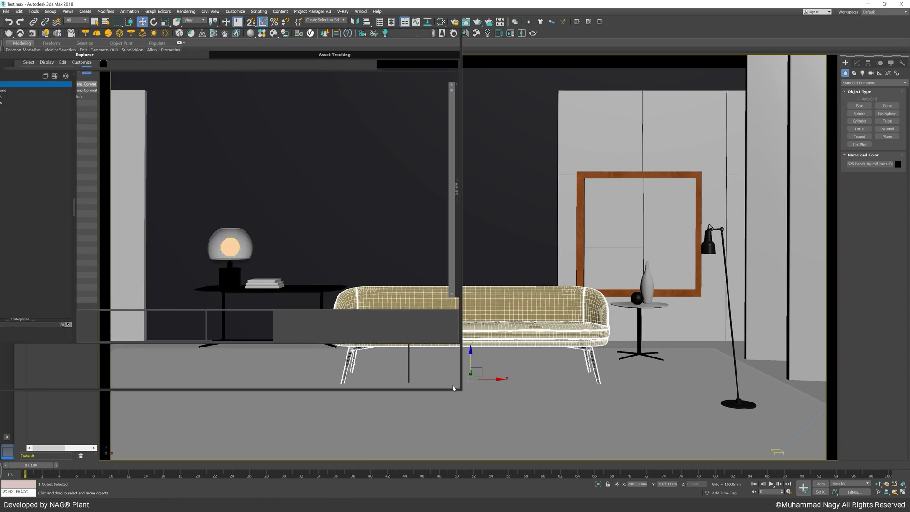
Step: Place the Corona version of the 629-chair-by-rolf-benz beside the round side table and rotate it to face the bench
{"action": "left_click_drag", "start_coordinate": [321, 244], "coordinate": [653, 398]}
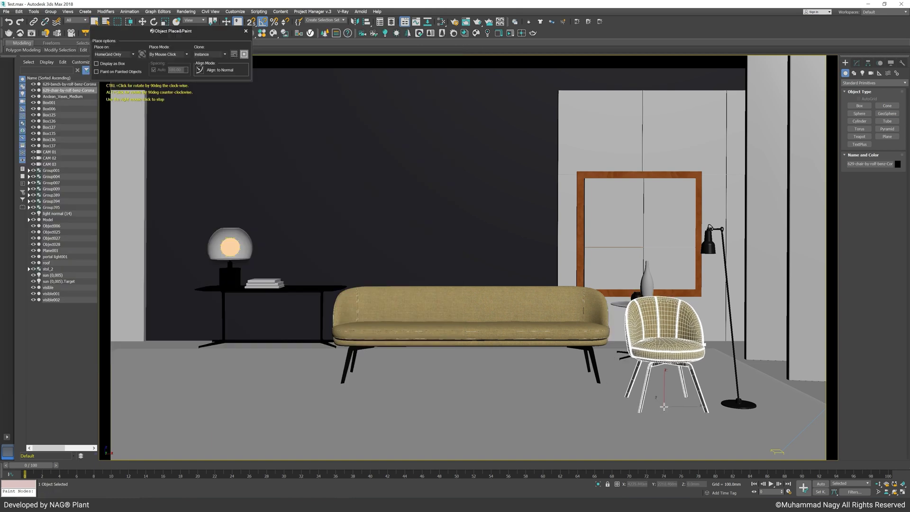
{"action": "right_click", "coordinate": [641, 393]}
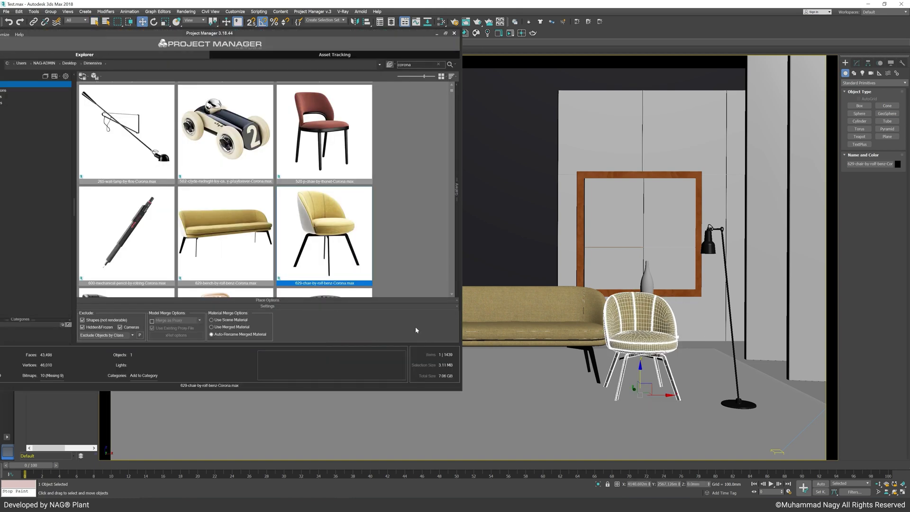
{"action": "left_click", "coordinate": [157, 23]}
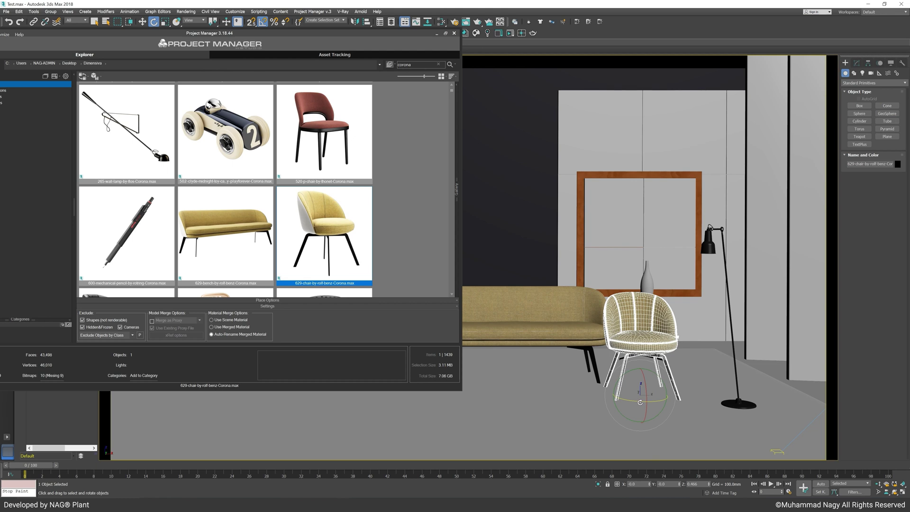
{"action": "left_click_drag", "start_coordinate": [641, 403], "coordinate": [665, 401]}
{"action": "key", "text": "w"}
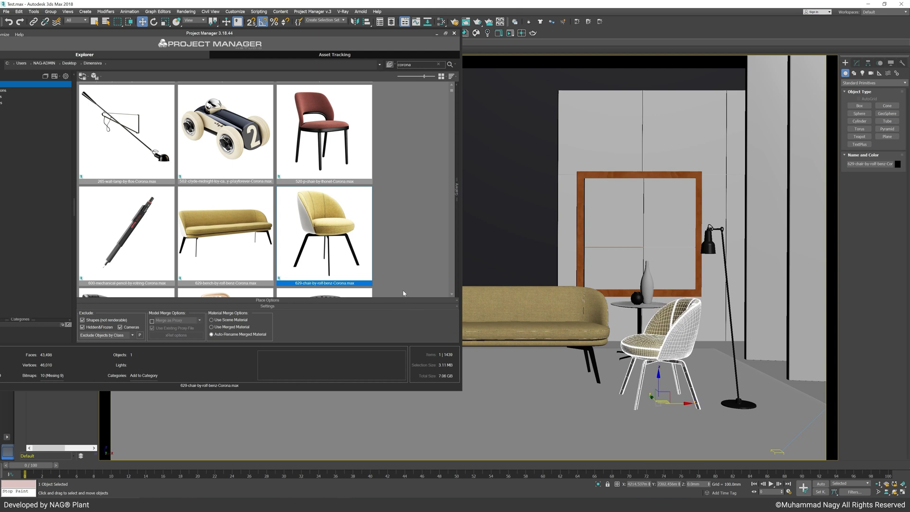
Step: Place the Corona version of the 934-rectangular-coffee-table-by-rolf-benz on the floor in front of the bench
{"action": "scroll", "coordinate": [404, 293], "scroll_direction": "down", "scroll_amount": 15}
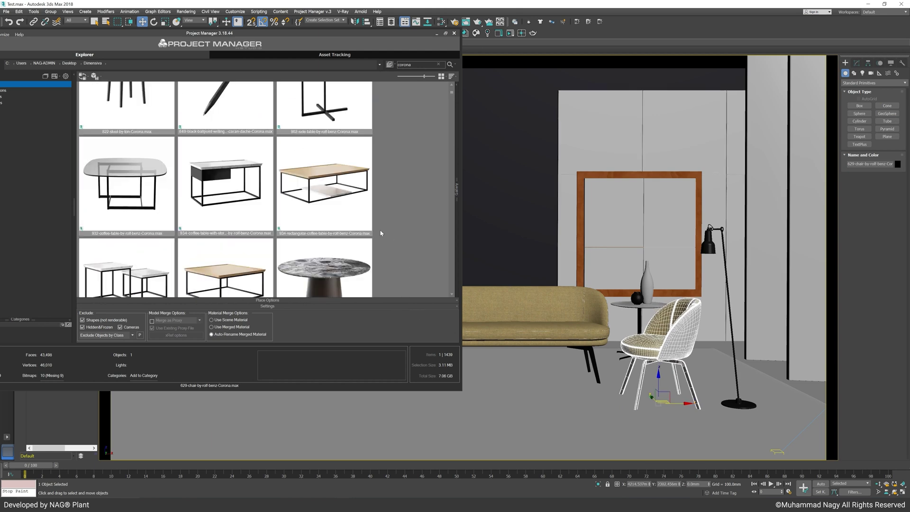
{"action": "left_click", "coordinate": [325, 182]}
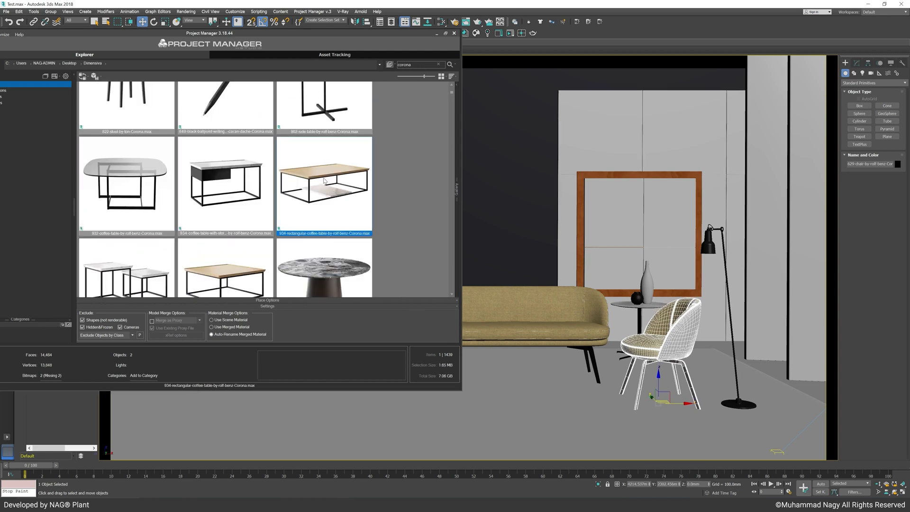
{"action": "left_click_drag", "start_coordinate": [324, 181], "coordinate": [522, 403]}
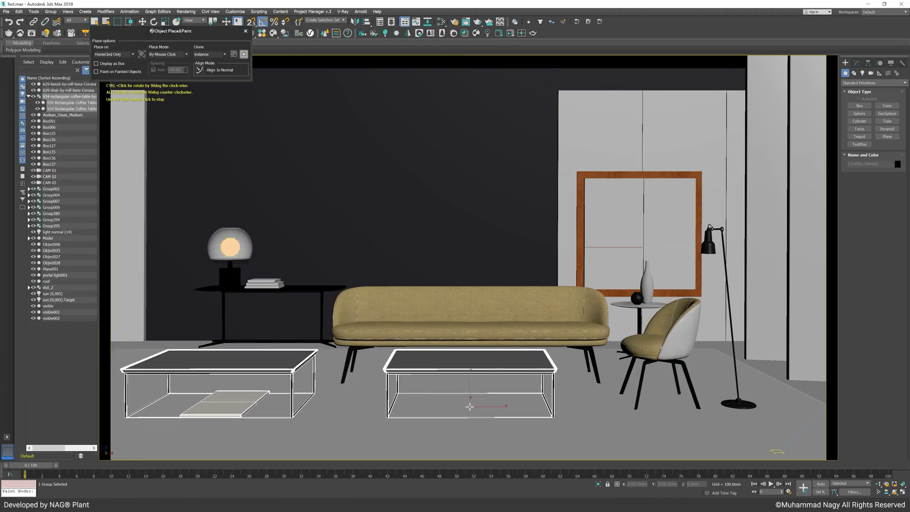
{"action": "right_click", "coordinate": [469, 406]}
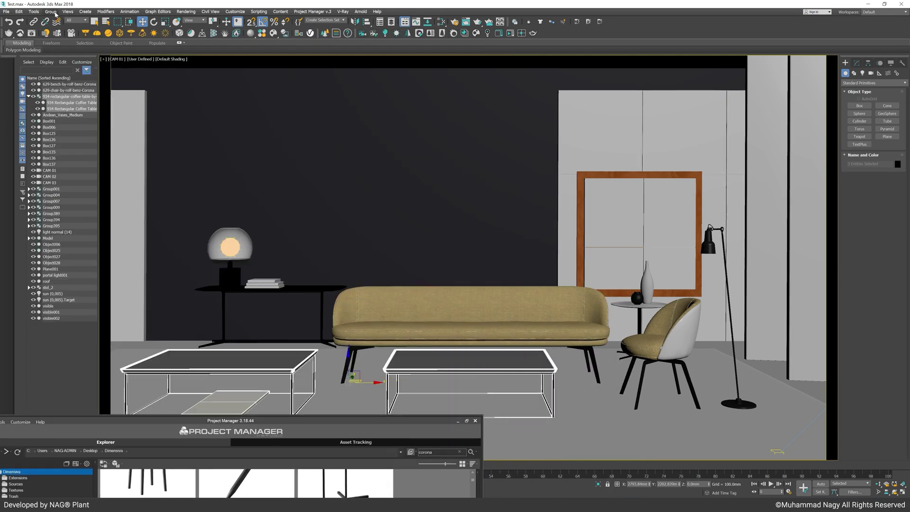
Step: Ungroup the coffee tables, delete the one with the lower shelf and select the one in front of the bench
{"action": "left_click", "coordinate": [54, 13]}
{"action": "left_click", "coordinate": [59, 32]}
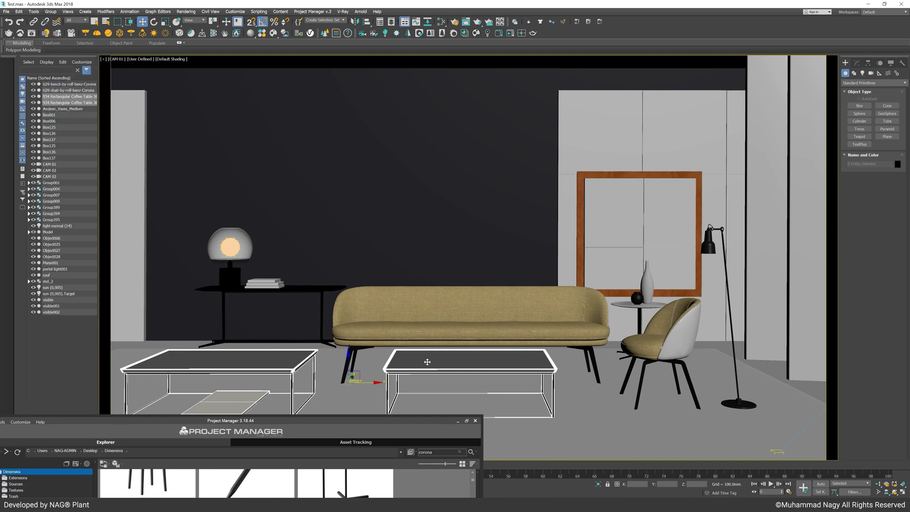
{"action": "left_click", "coordinate": [275, 370]}
{"action": "key", "text": "Delete"}
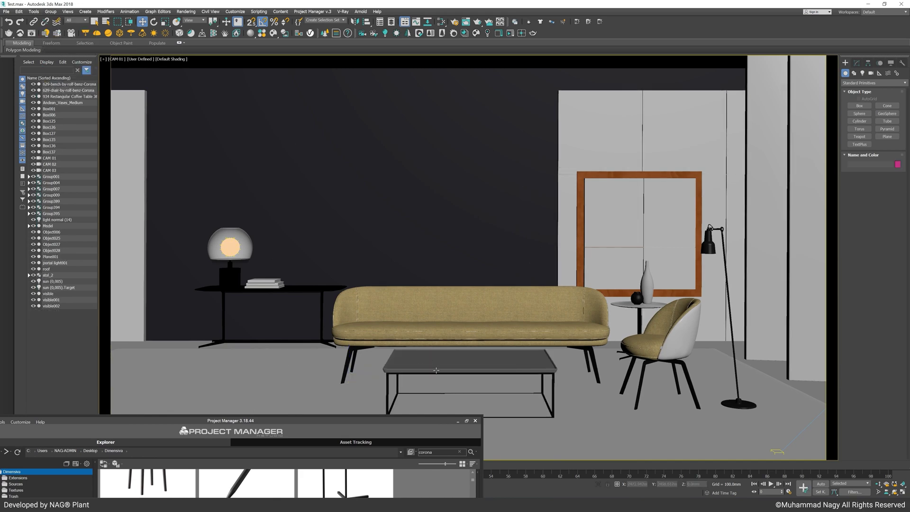
{"action": "left_click", "coordinate": [436, 370]}
Step: Show the scene's assets in Project Manager's Asset Tracking and set the Dimensiva Textures folder as the first search directory
{"action": "left_click_drag", "start_coordinate": [386, 424], "coordinate": [479, 58]}
{"action": "left_click", "coordinate": [447, 80]}
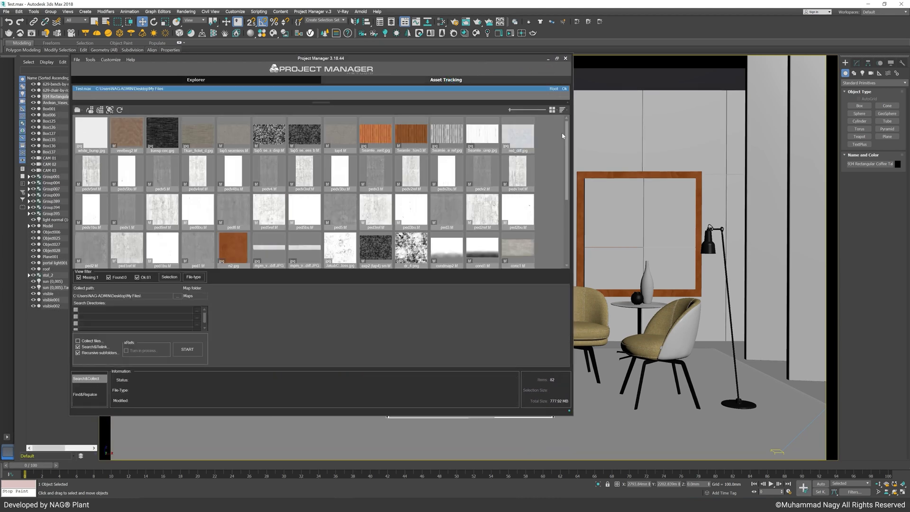
{"action": "left_click_drag", "start_coordinate": [566, 141], "coordinate": [567, 144]}
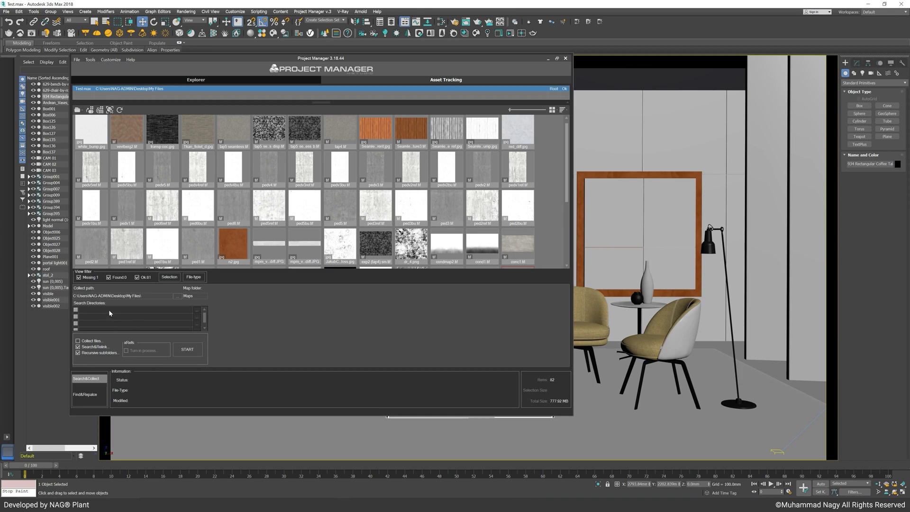
{"action": "left_click", "coordinate": [197, 310]}
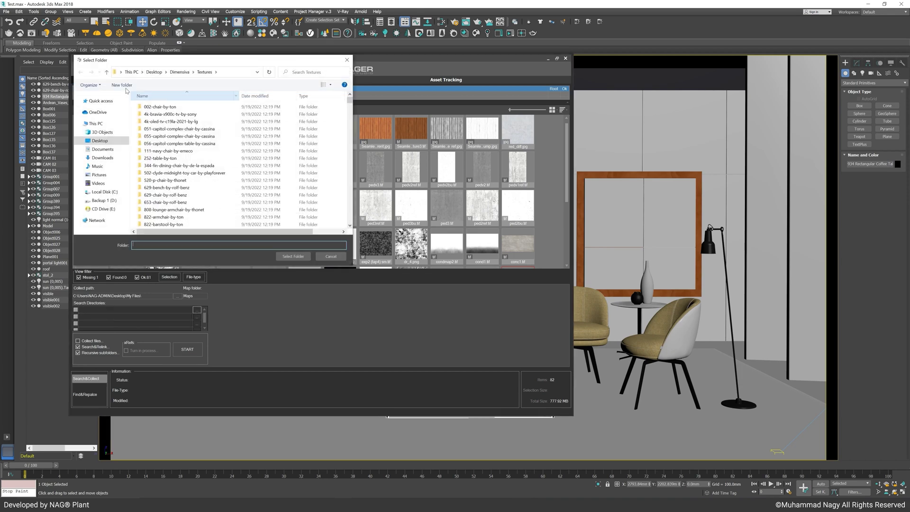
{"action": "left_click", "coordinate": [107, 72]}
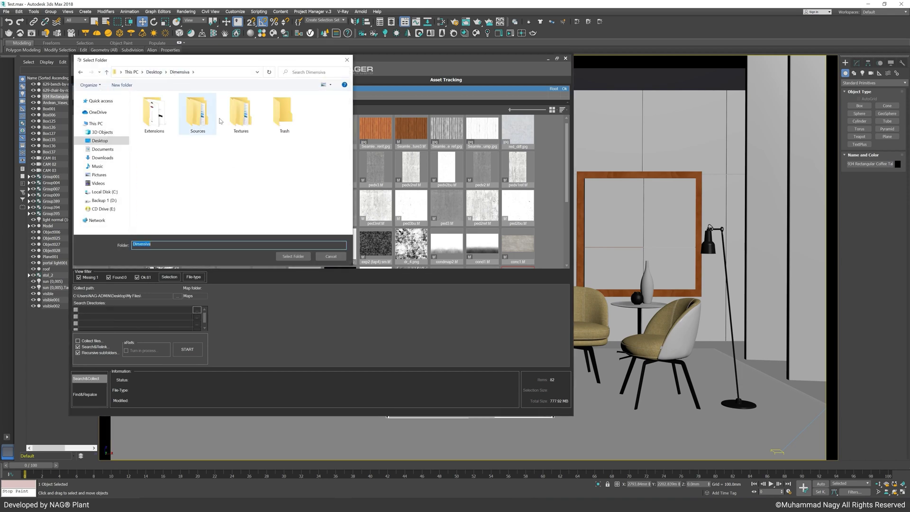
{"action": "left_click", "coordinate": [247, 120]}
{"action": "double_click", "coordinate": [247, 121]}
{"action": "left_click", "coordinate": [293, 256]}
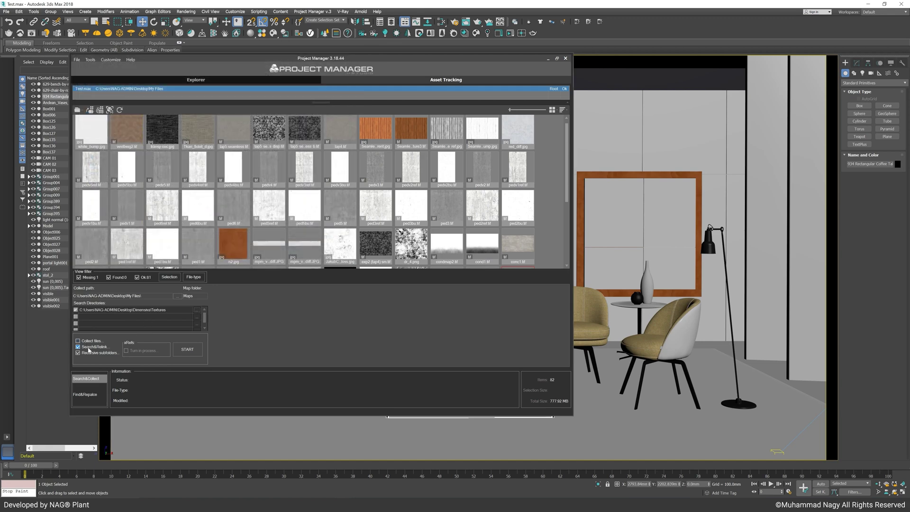
Step: Run Search&Relink with recursive subfolders on the scene's maps and check the relinked textures
{"action": "left_click", "coordinate": [183, 352]}
{"action": "left_click_drag", "start_coordinate": [569, 138], "coordinate": [569, 184]}
{"action": "scroll", "coordinate": [569, 184], "scroll_direction": "down", "scroll_amount": 3}
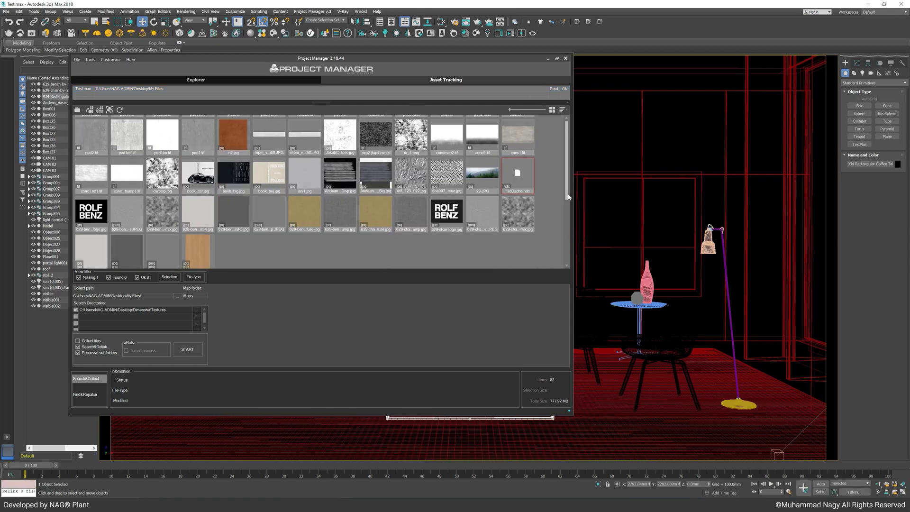
Step: Minimize Project Manager with its model explorer showing and set the camera viewport to Default Shading
{"action": "left_click", "coordinate": [277, 80]}
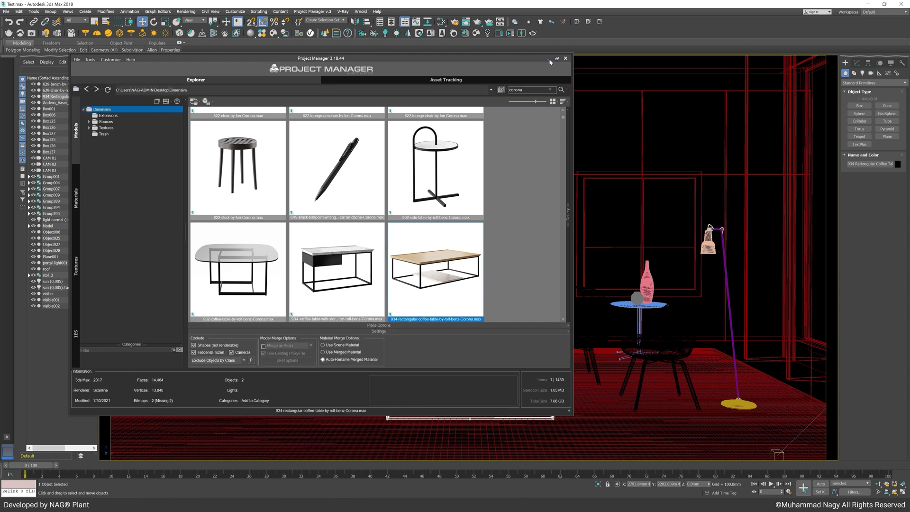
{"action": "left_click", "coordinate": [549, 59]}
{"action": "left_click", "coordinate": [170, 59]}
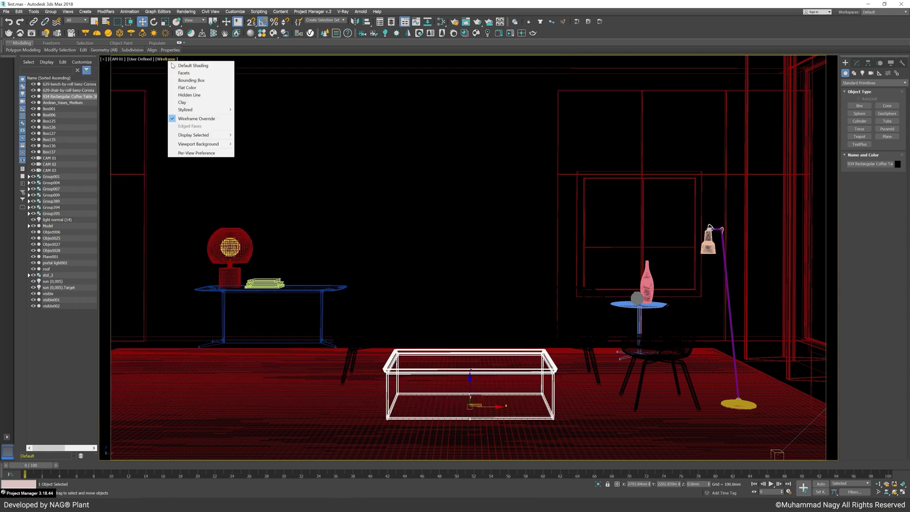
{"action": "left_click", "coordinate": [188, 65]}
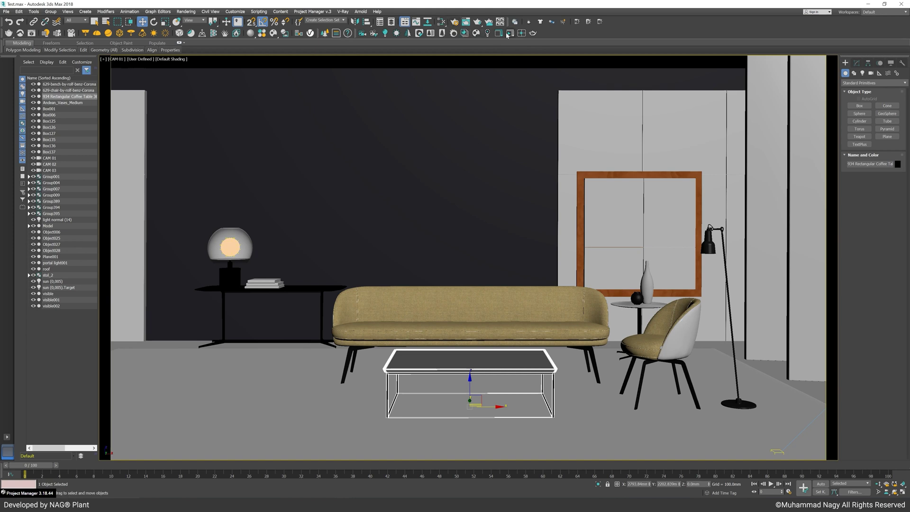
Step: Open the Corona frame buffer for the CAM 01 view
{"action": "left_click", "coordinate": [500, 34]}
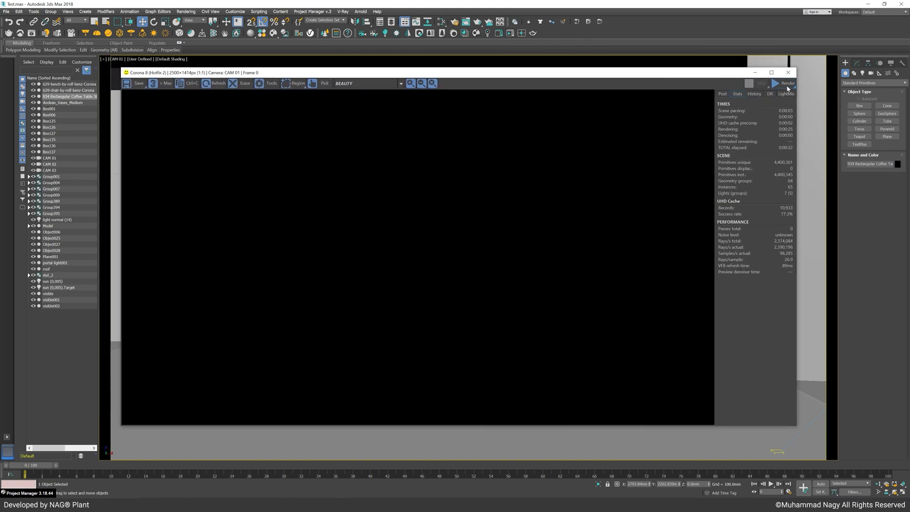